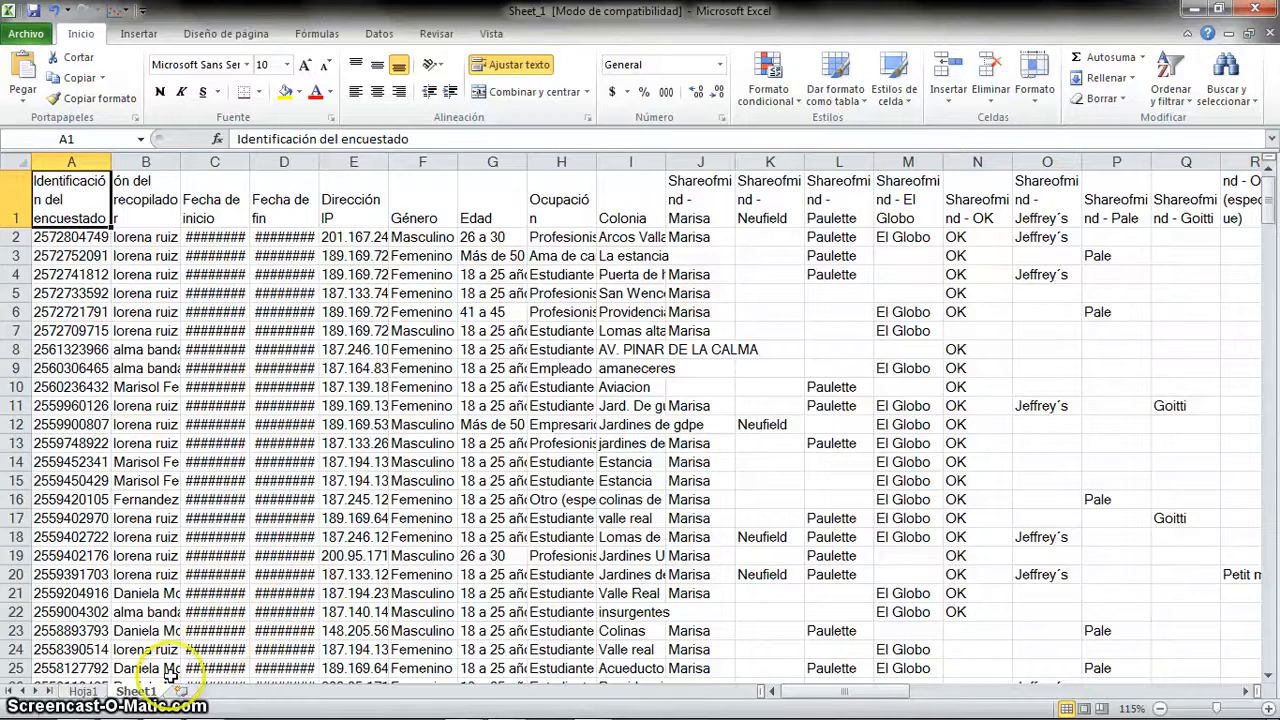
# Step: View the pivot table of NumCompras3meses by Género on the Hoja1 sheet
pyautogui.click(82, 691)
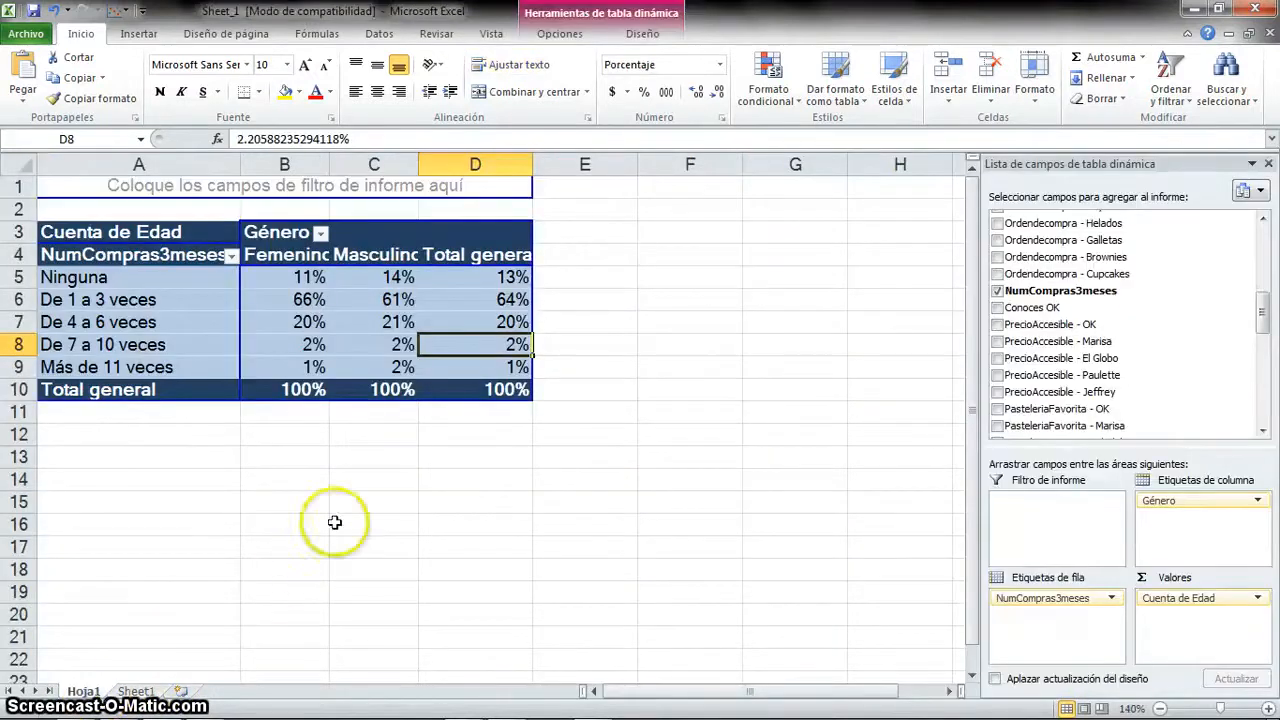
pyautogui.click(786, 432)
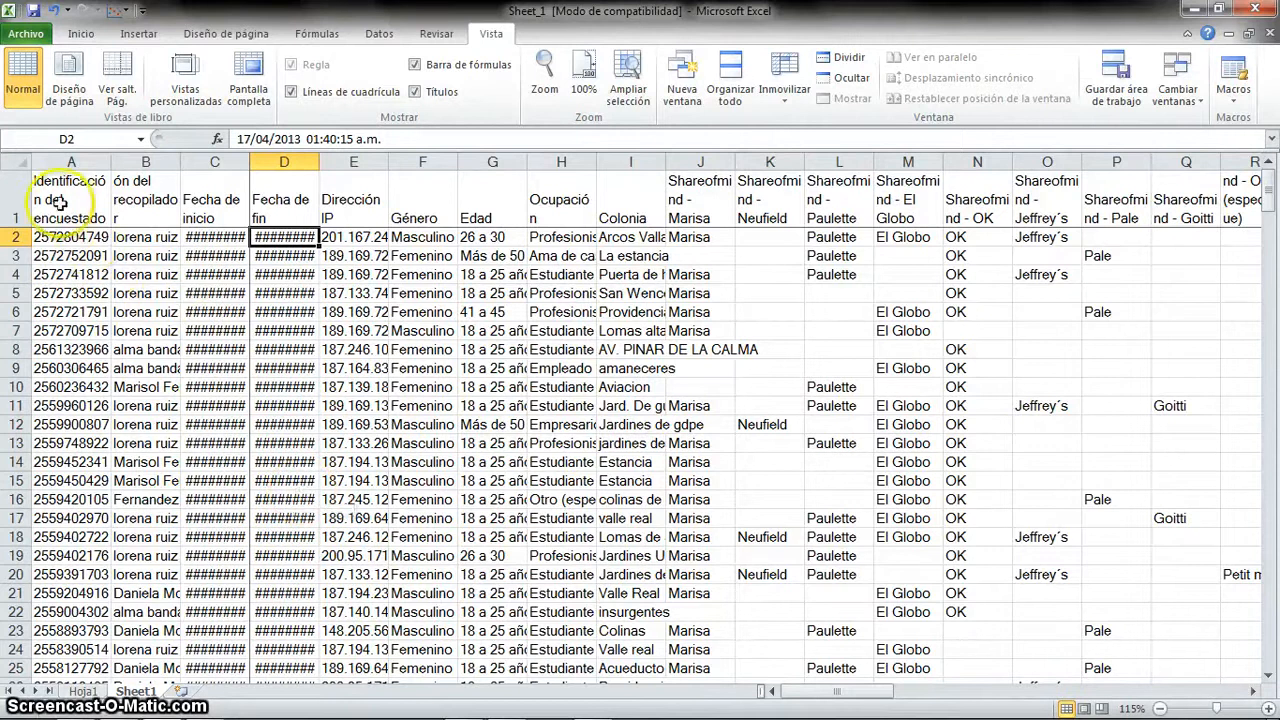
# Step: Examine the survey field names in the header row of Sheet1, including the Género and Shareofmind - Marisa headers
pyautogui.click(15, 200)
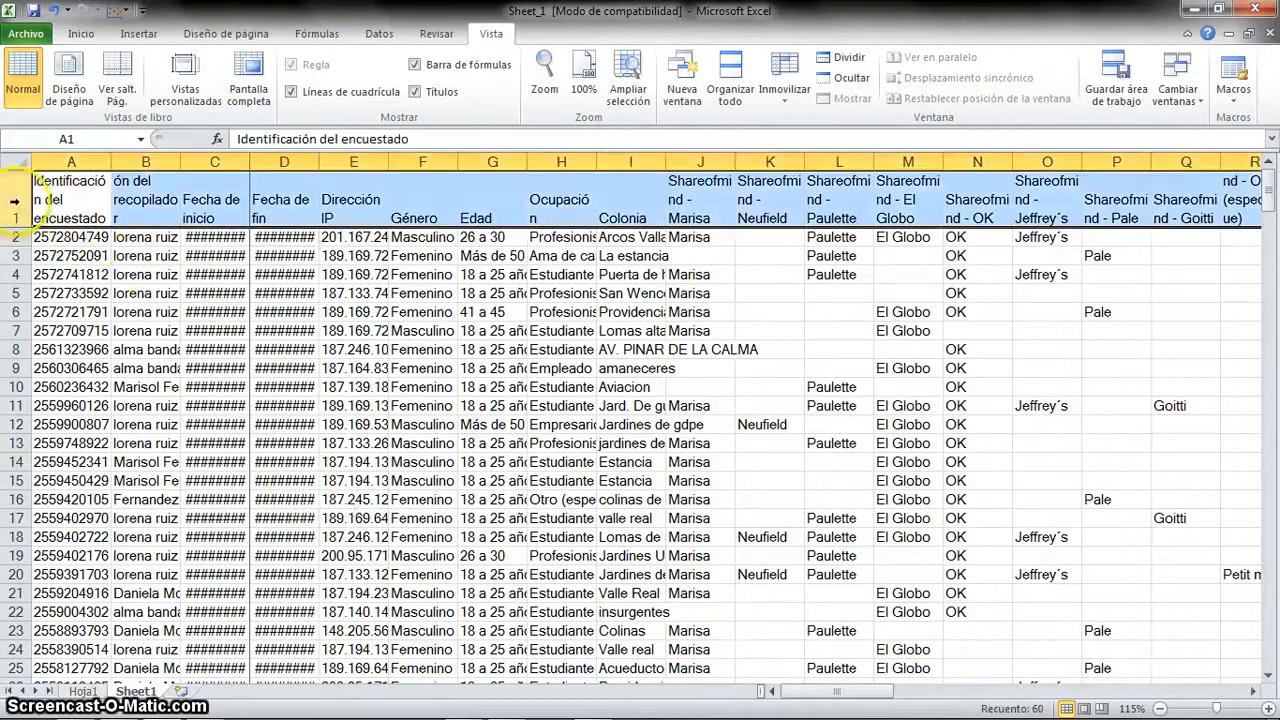
pyautogui.click(70, 165)
pyautogui.click(19, 202)
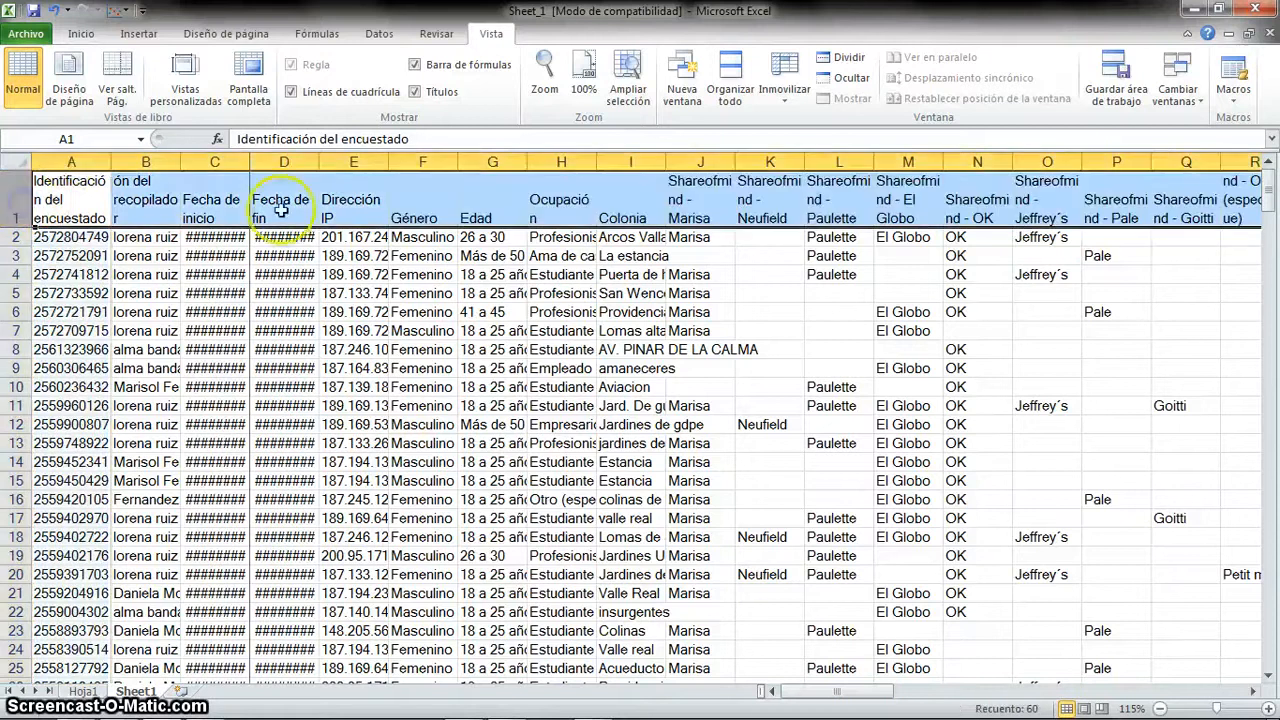
pyautogui.click(405, 193)
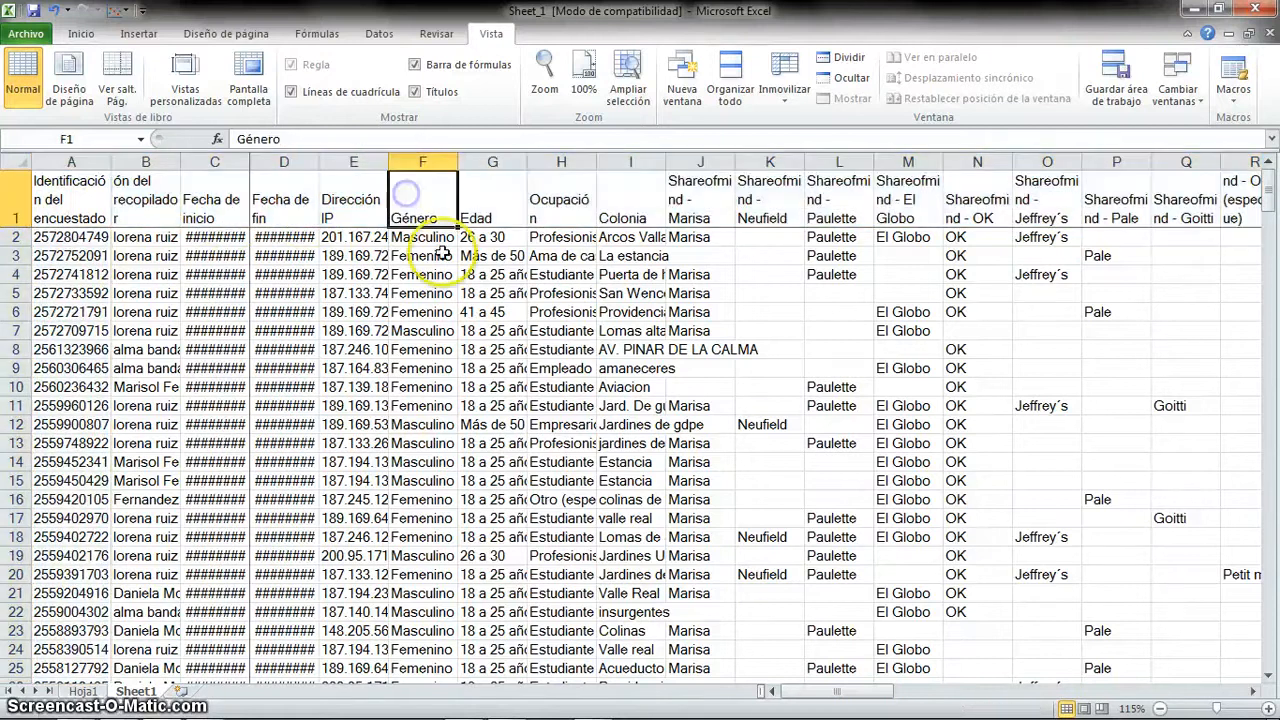
pyautogui.press('Right')
pyautogui.press('Right')
pyautogui.press('Right')
pyautogui.press('Right')
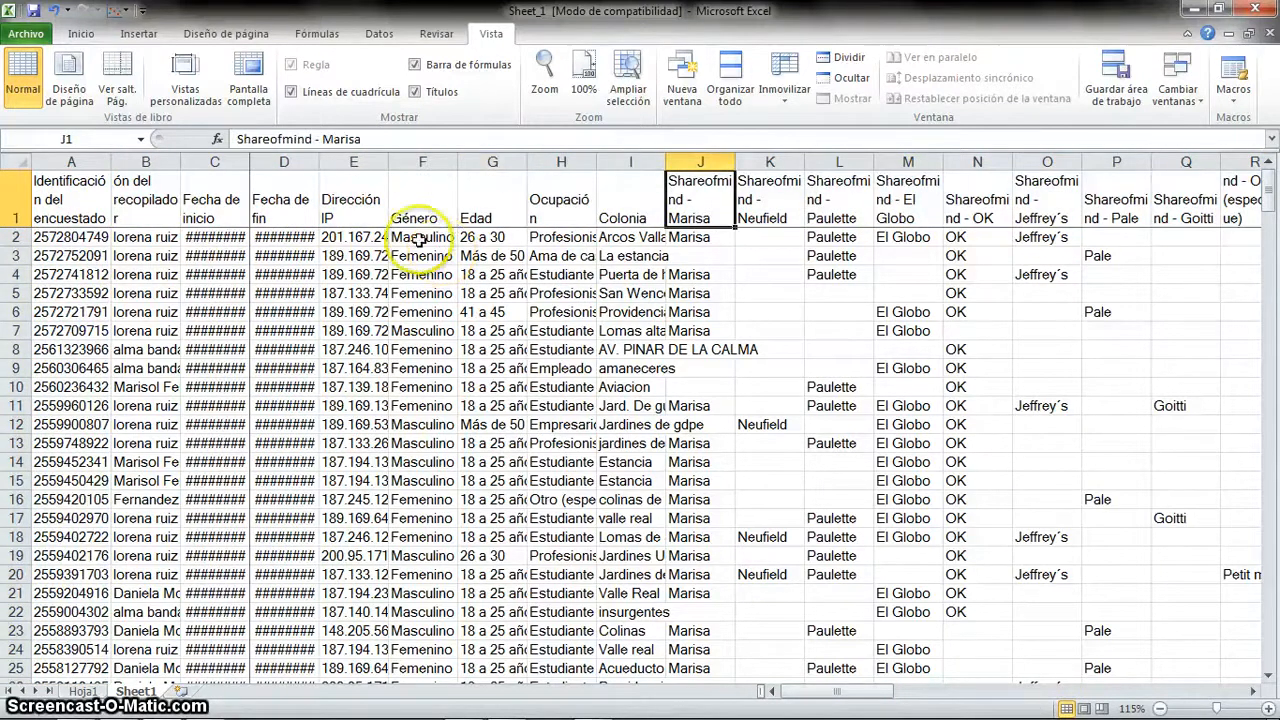
pyautogui.click(97, 162)
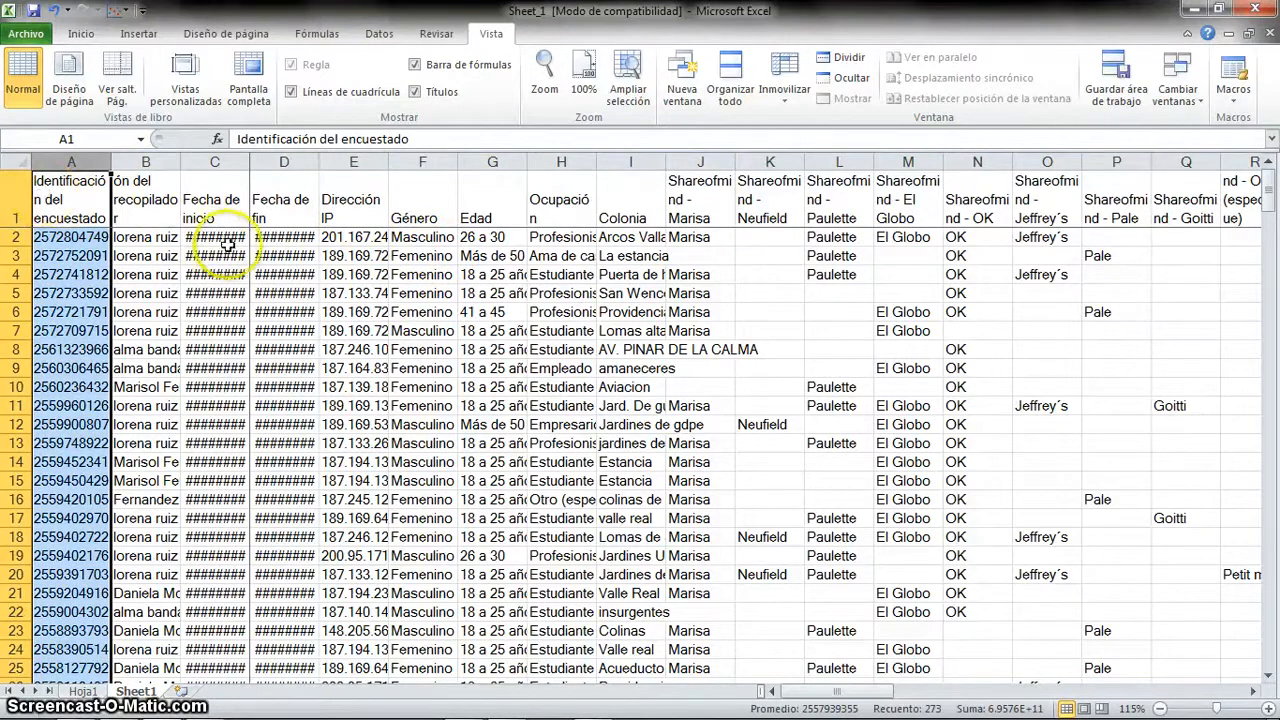
pyautogui.click(18, 197)
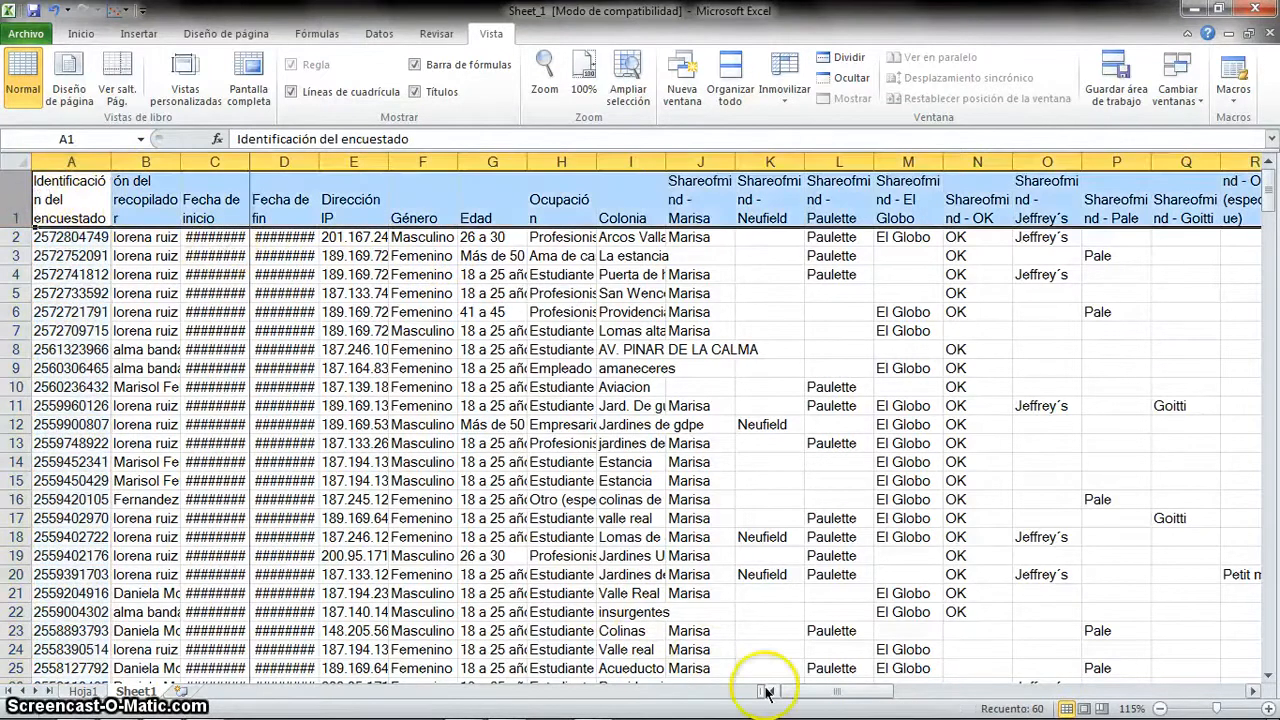
pyautogui.moveTo(808, 700)
pyautogui.mouseDown()
pyautogui.moveTo(1160, 690)
pyautogui.moveTo(788, 702)
pyautogui.mouseUp()
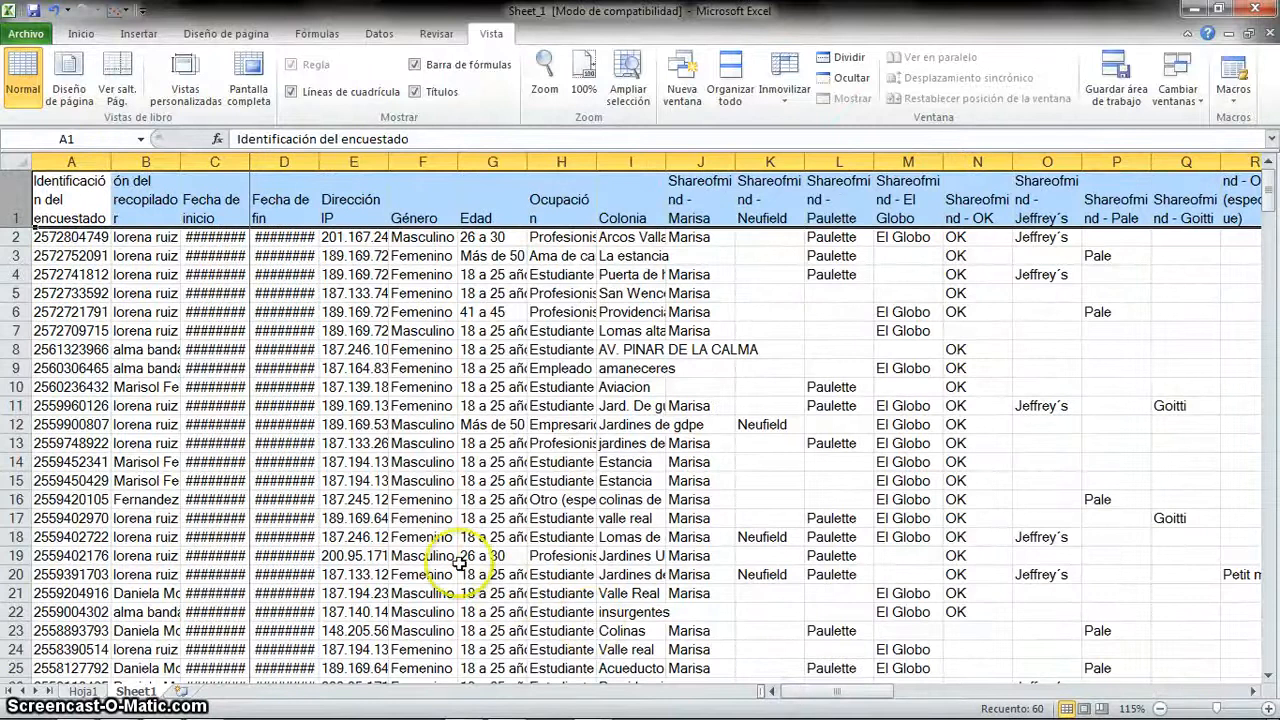
# Step: Look through the respondent ID column down to its last record and return to the first record
pyautogui.click(85, 161)
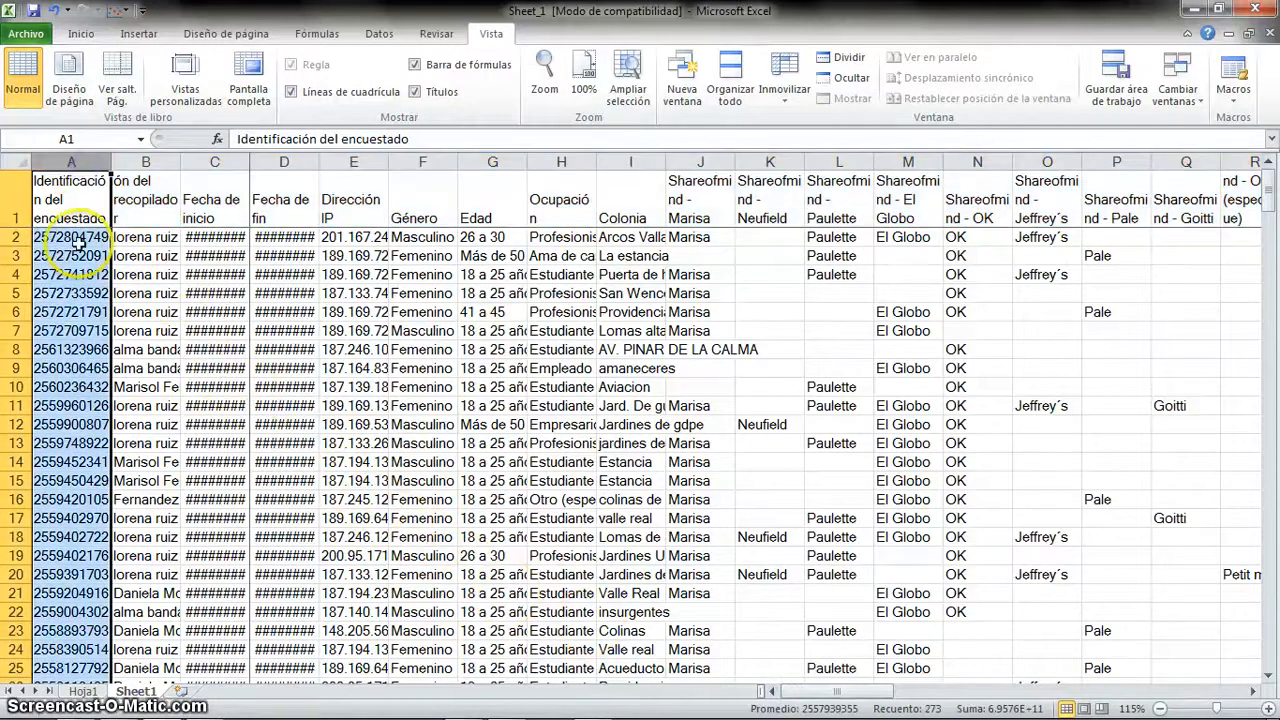
pyautogui.scroll(-9, 90, 290)
pyautogui.scroll(-20, 95, 330)
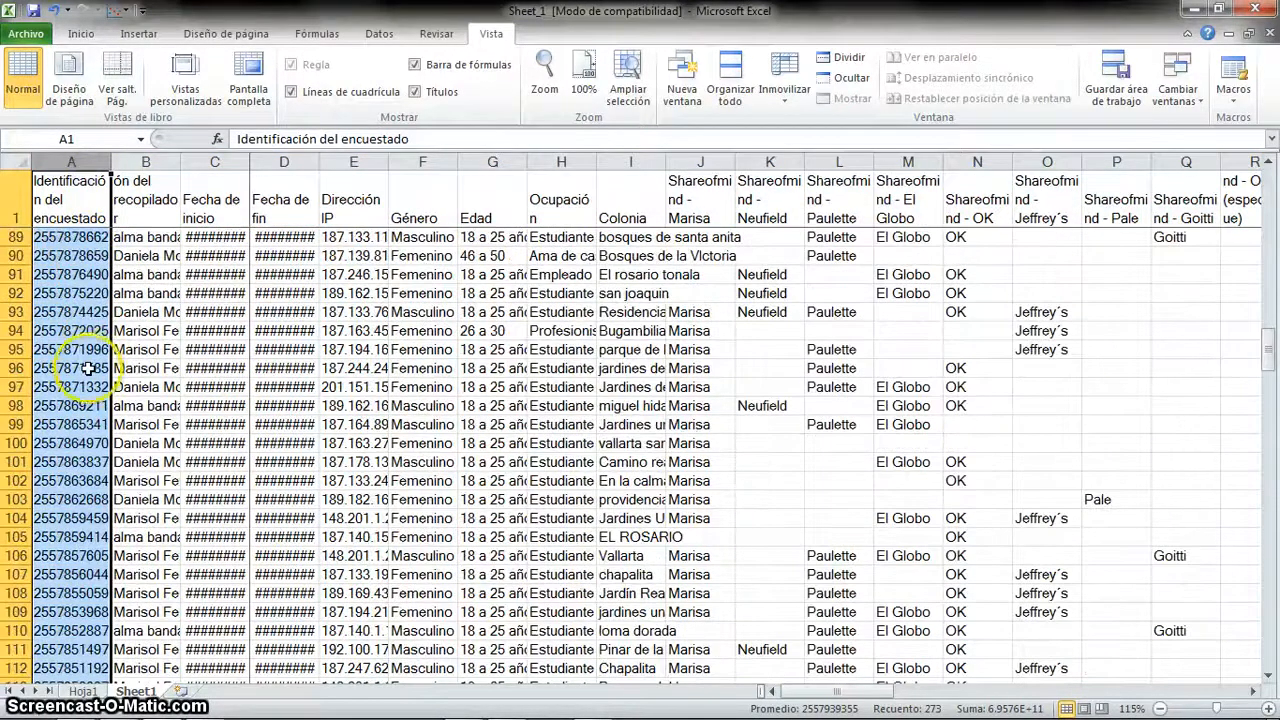
pyautogui.hotkey('ctrl', 'Down')
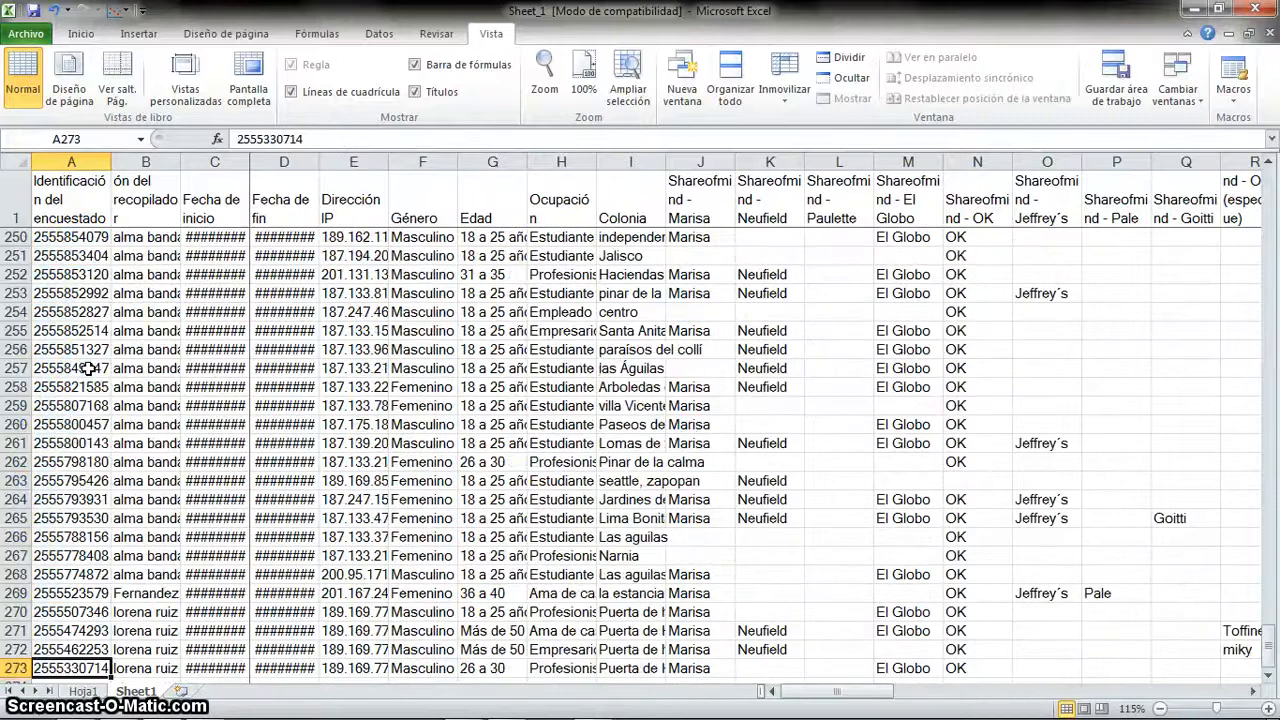
pyautogui.hotkey('ctrl', 'Up')
pyautogui.press('Down')
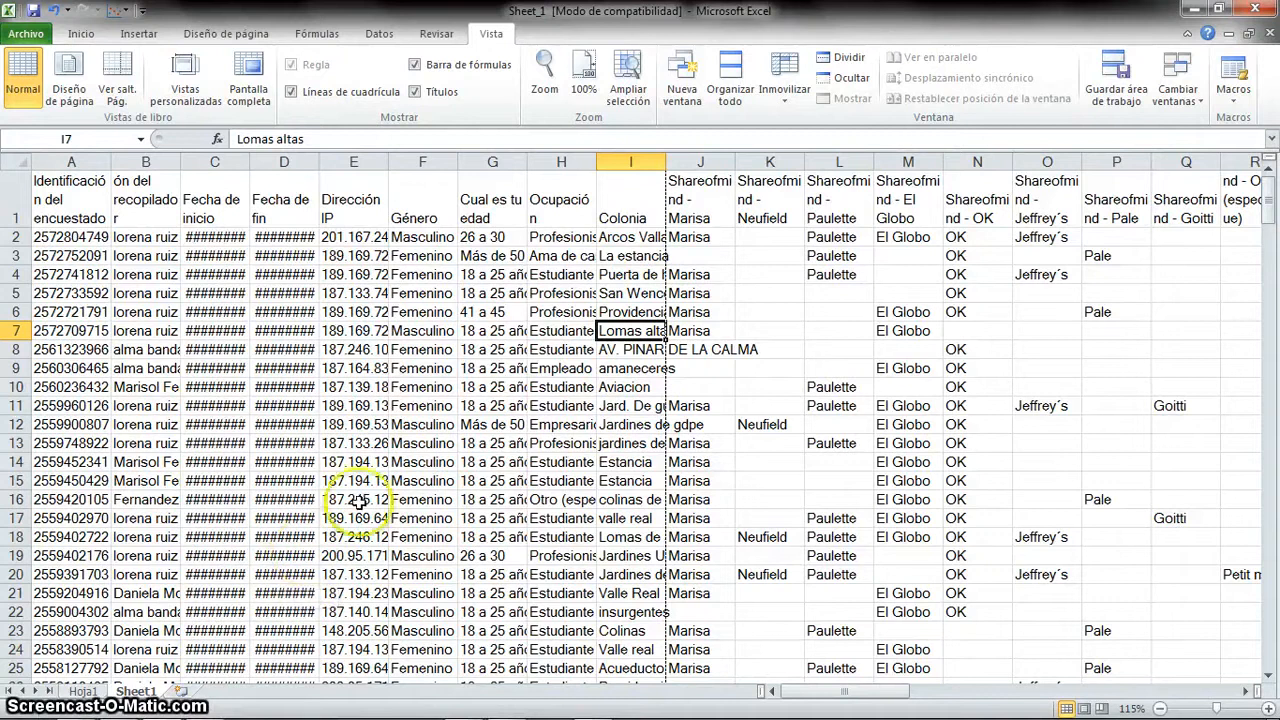
# Step: Rename the age column's header in cell G1 as Edad
pyautogui.click(15, 179)
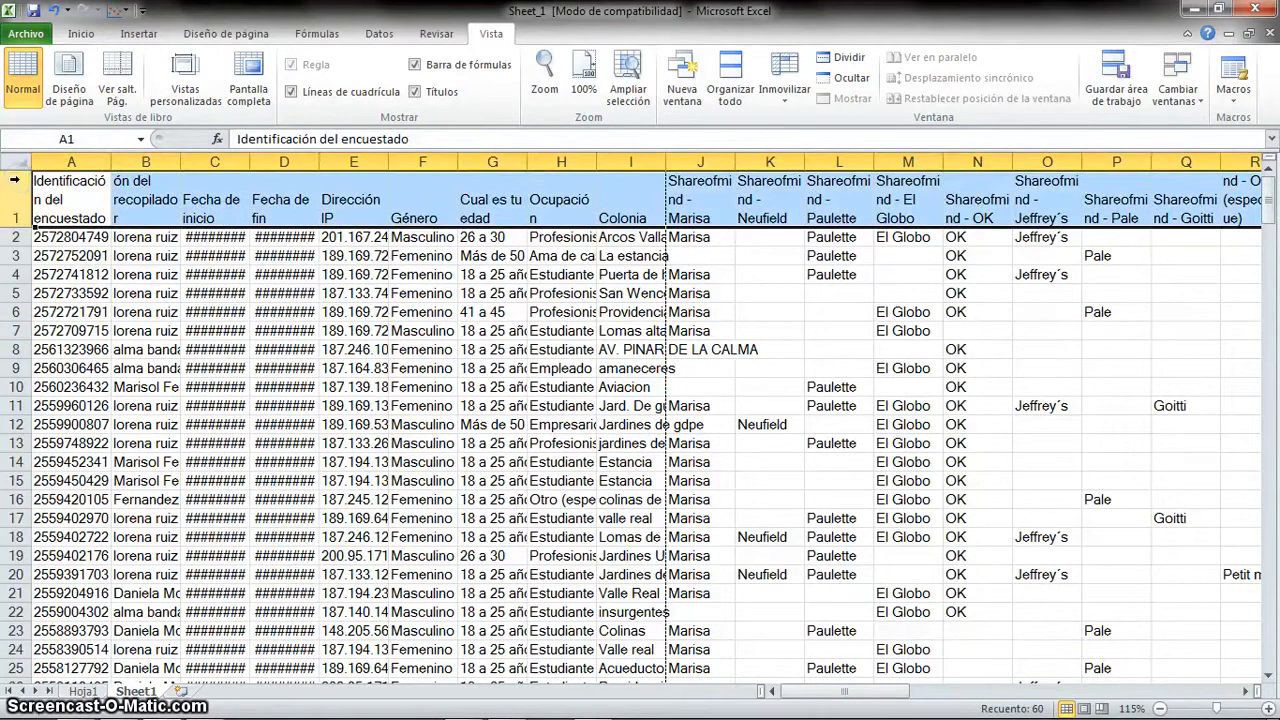
pyautogui.click(512, 216)
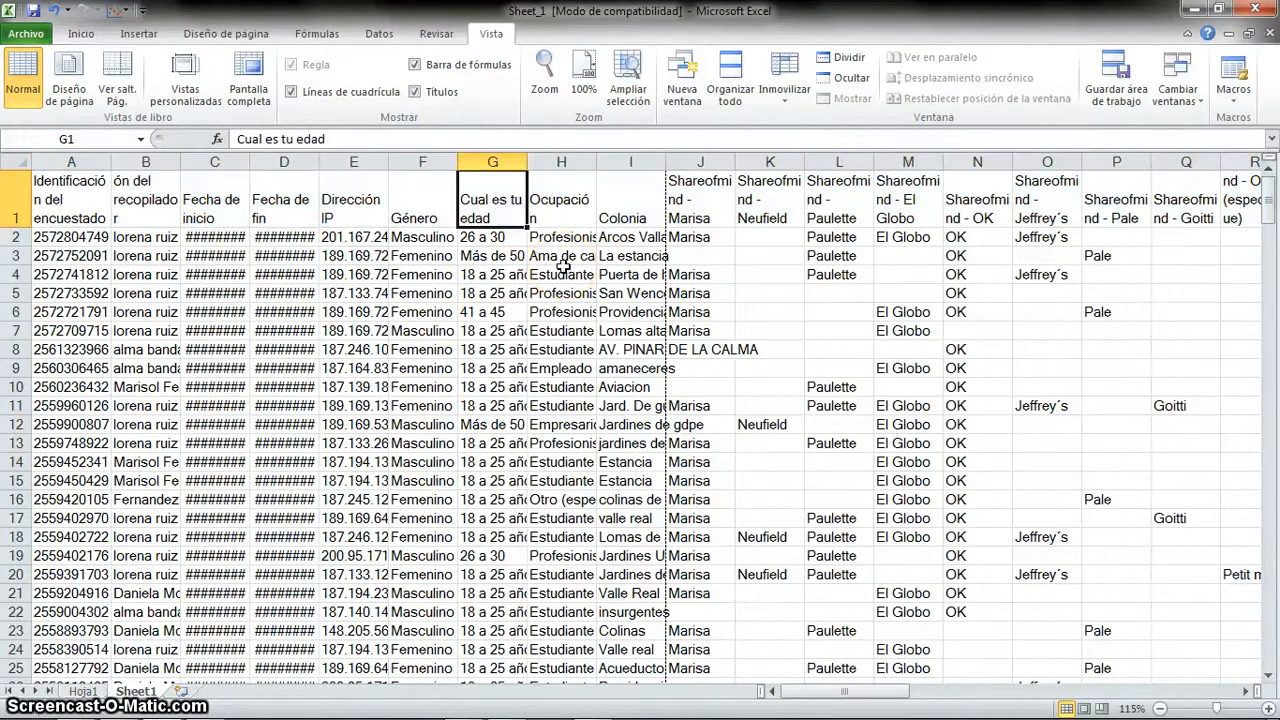
pyautogui.write('E')
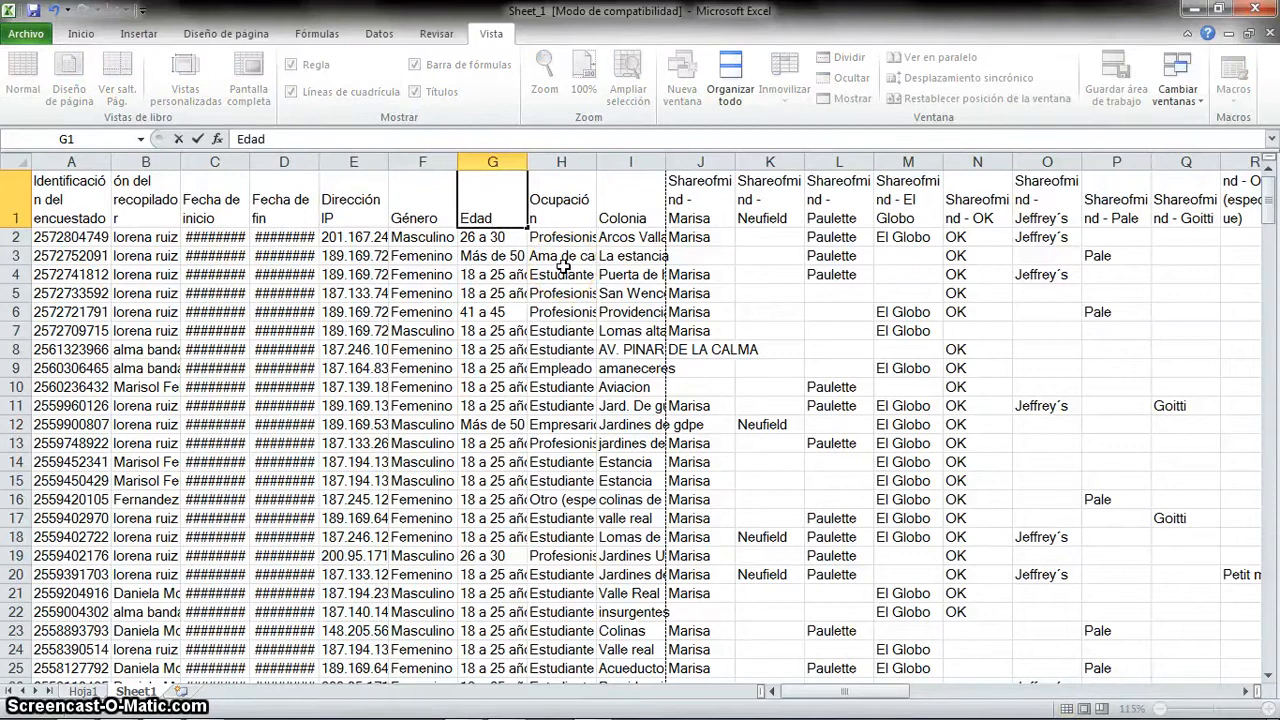
pyautogui.press('Return')
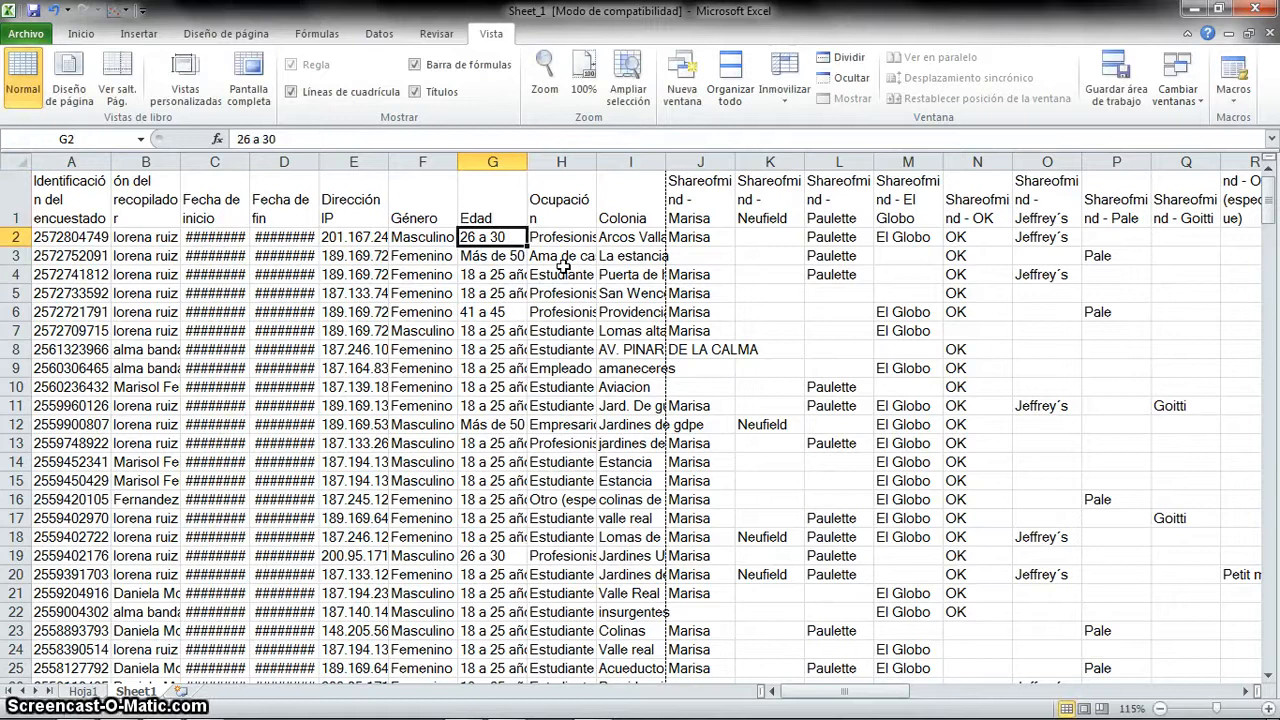
# Step: Browse the survey data down and across without fixed headers, then return to the start of the sheet
pyautogui.scroll(-9, 563, 266)
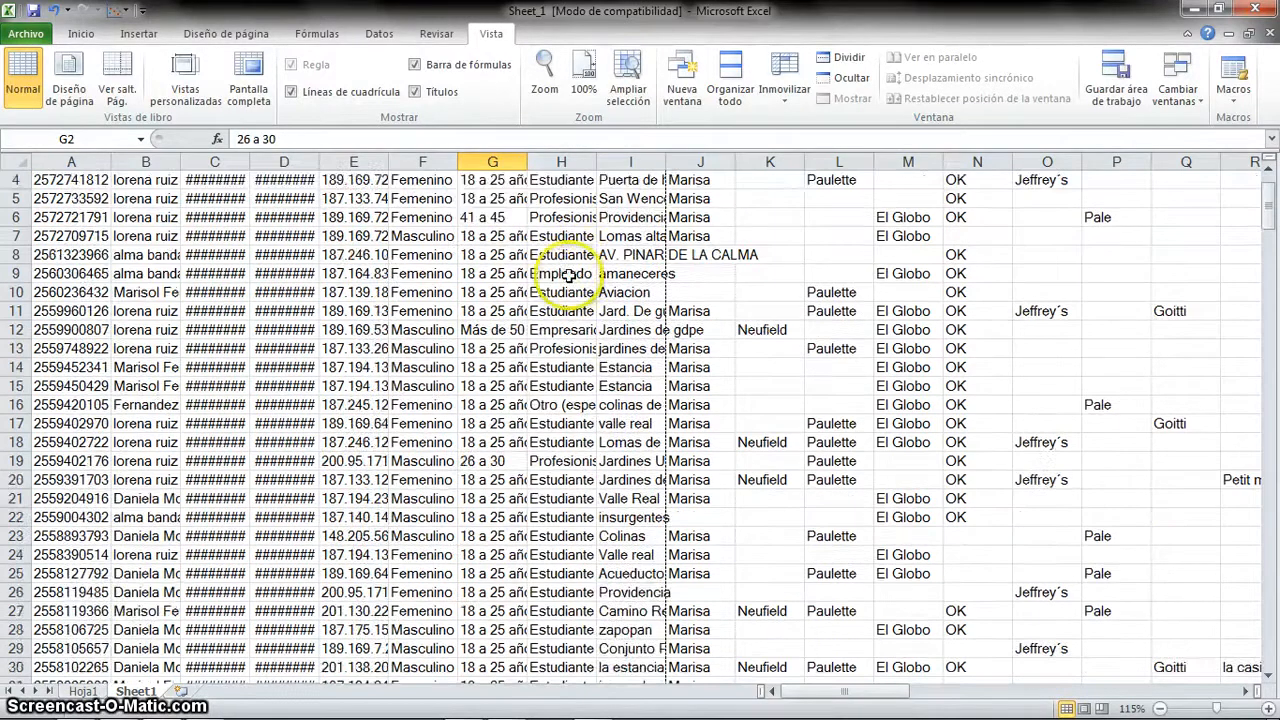
pyautogui.scroll(9, 570, 280)
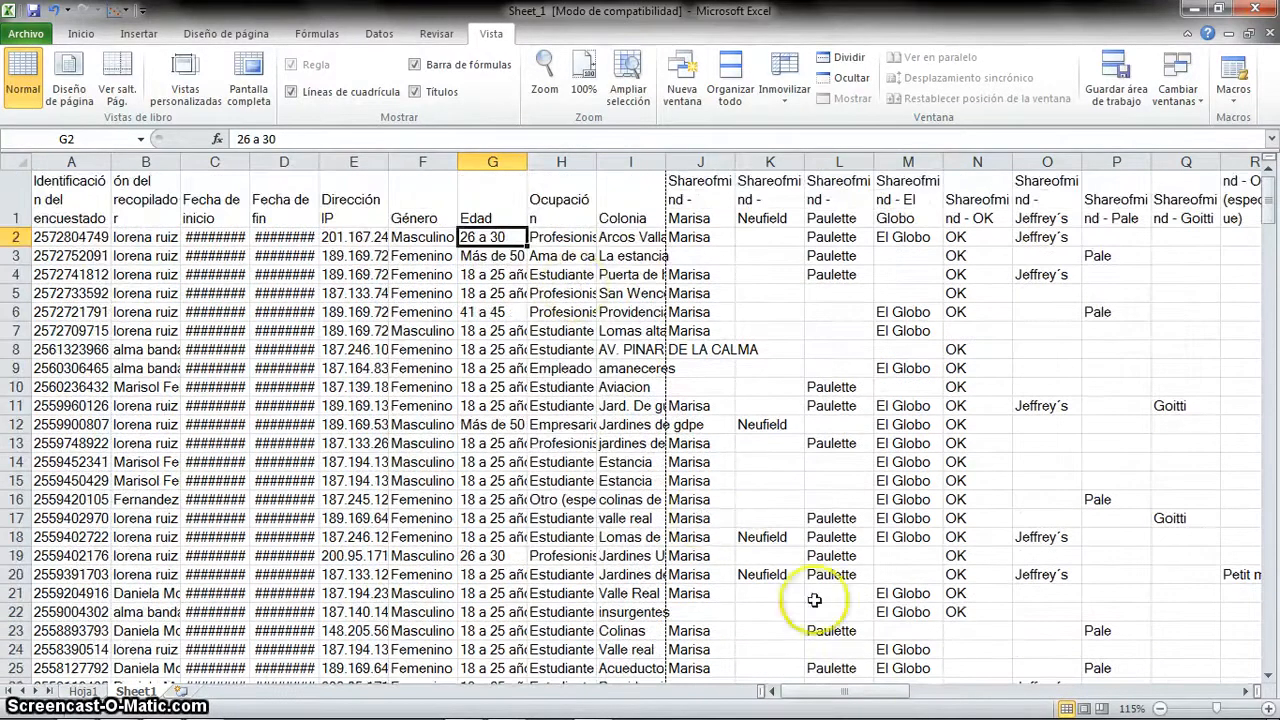
pyautogui.moveTo(857, 691); pyautogui.dragTo(1038, 693)
pyautogui.scroll(-7, 806, 571)
pyautogui.scroll(-15, 1165, 612)
pyautogui.scroll(-11, 1172, 610)
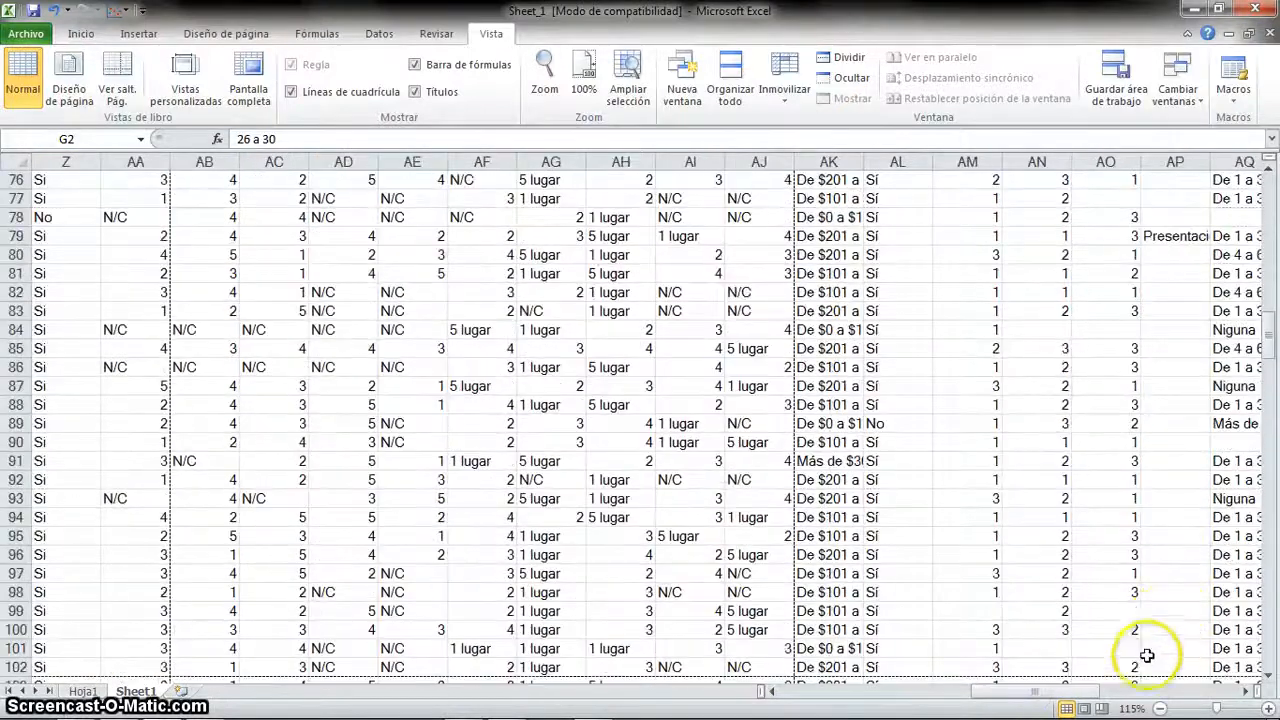
pyautogui.moveTo(1086, 691); pyautogui.dragTo(822, 680)
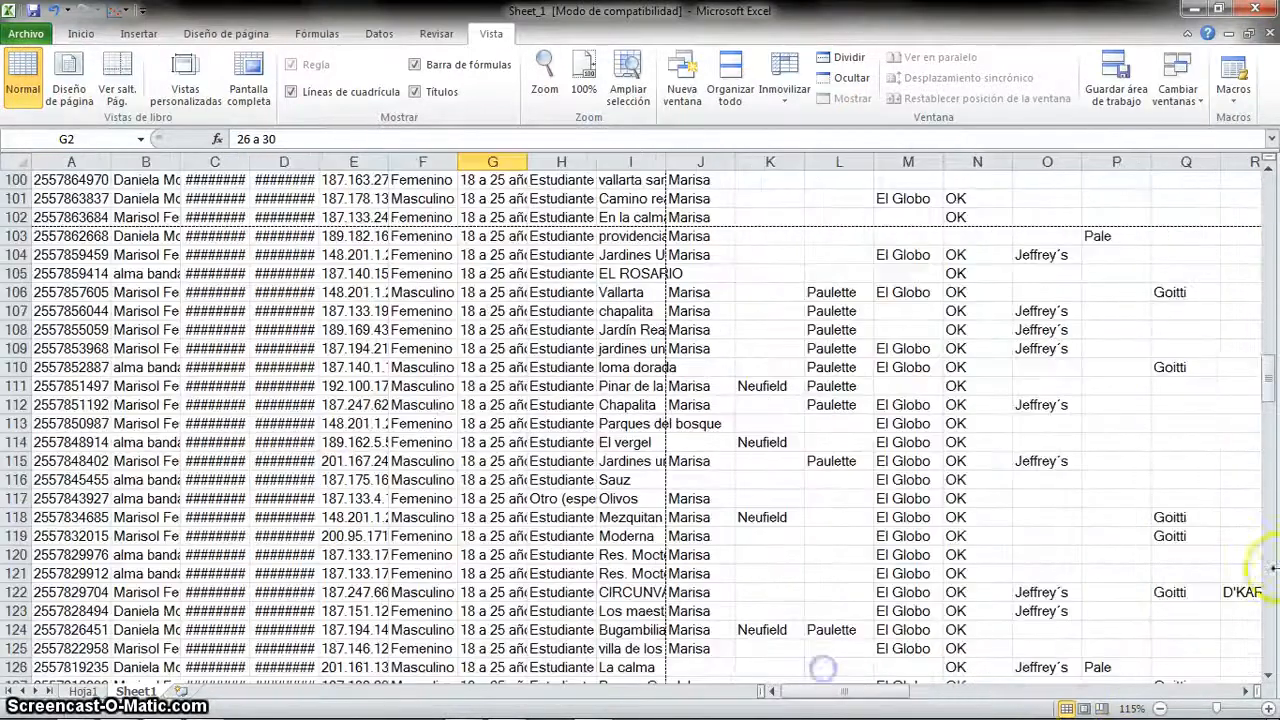
pyautogui.moveTo(1265, 372); pyautogui.dragTo(1258, 178)
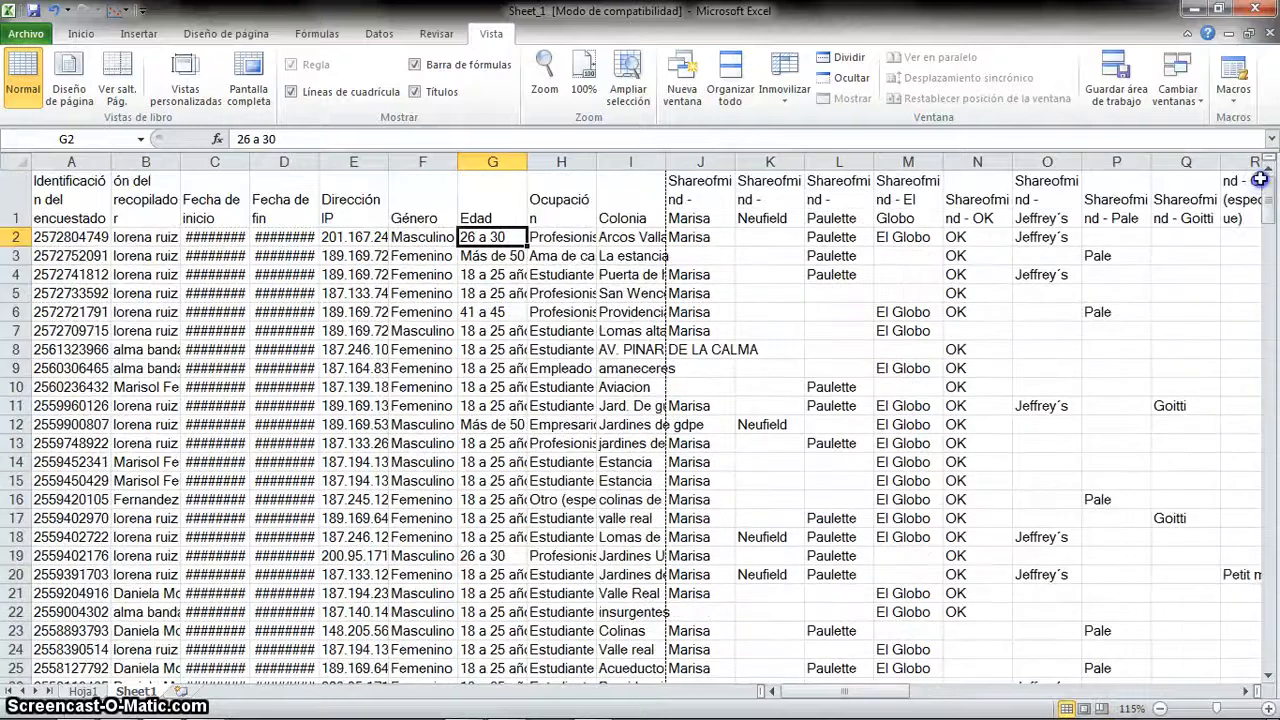
# Step: Freeze the panes at cell D2 so the header row and columns A to C stay fixed
pyautogui.click(476, 210)
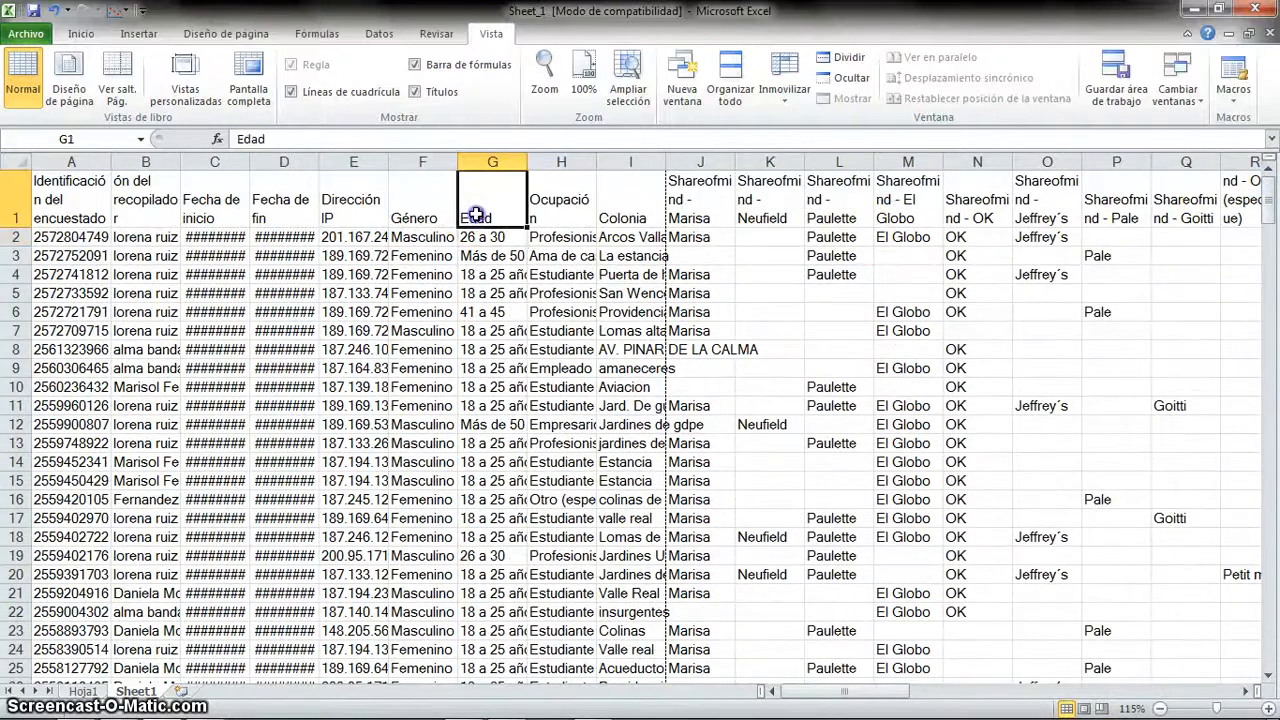
pyautogui.click(15, 237)
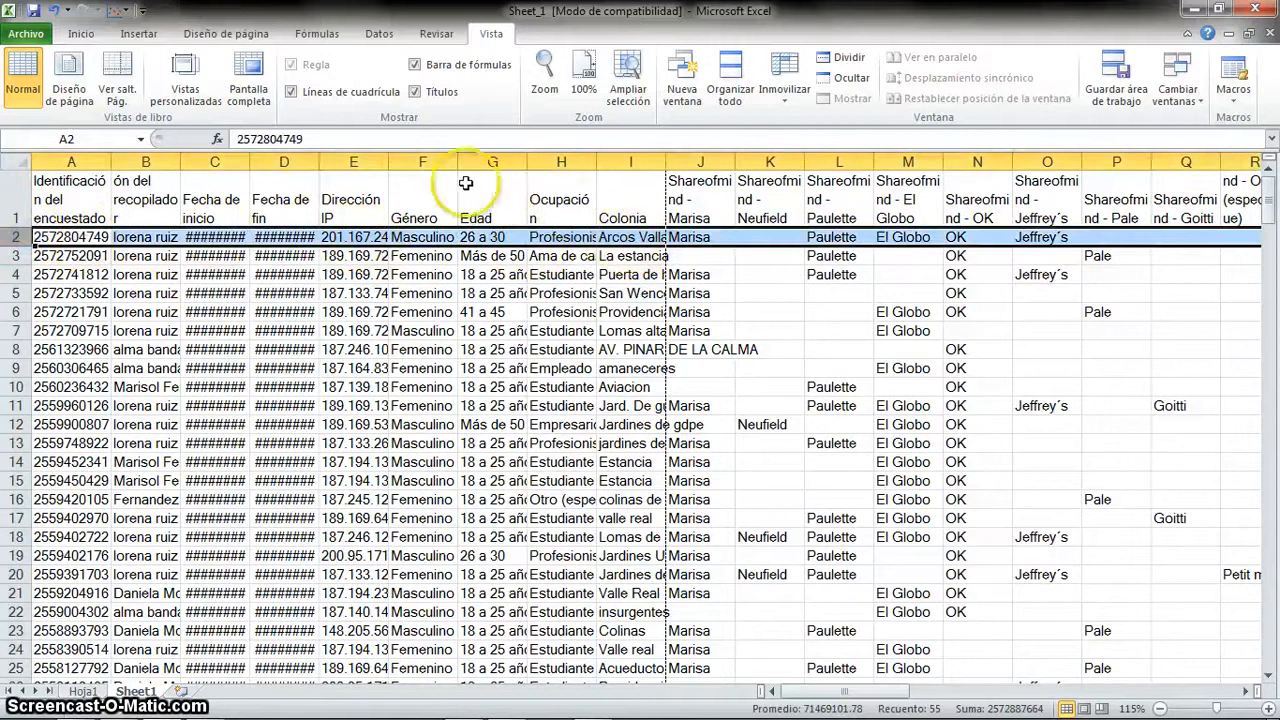
pyautogui.click(296, 162)
pyautogui.click(296, 237)
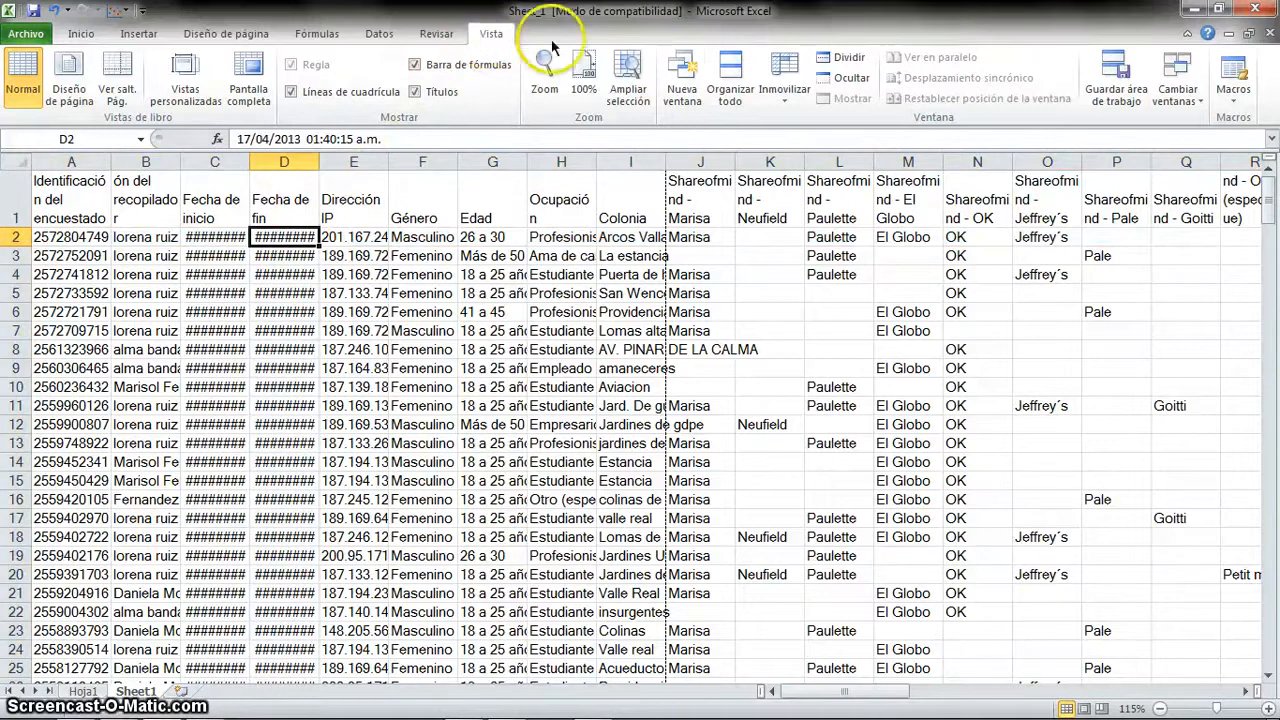
pyautogui.click(789, 88)
pyautogui.click(800, 138)
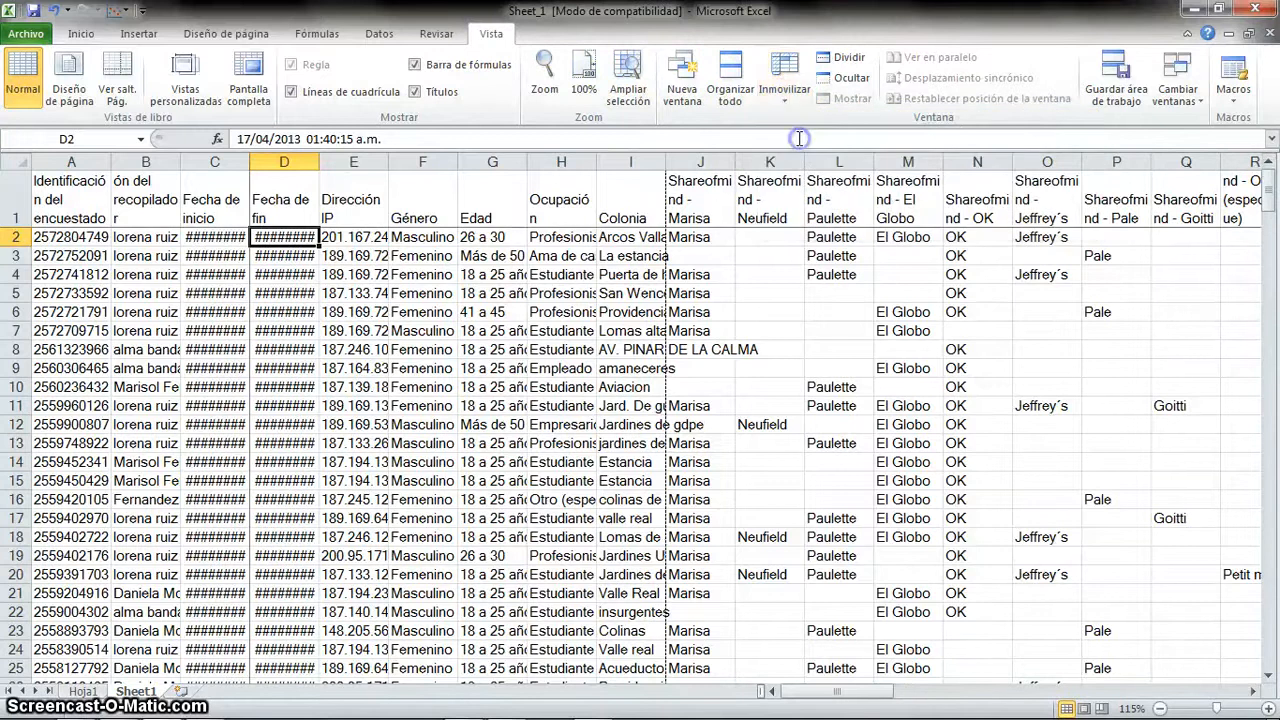
# Step: Check the frozen header row and first three columns while browsing down and across the data, and review the freeze options
pyautogui.scroll(-20, 774, 330)
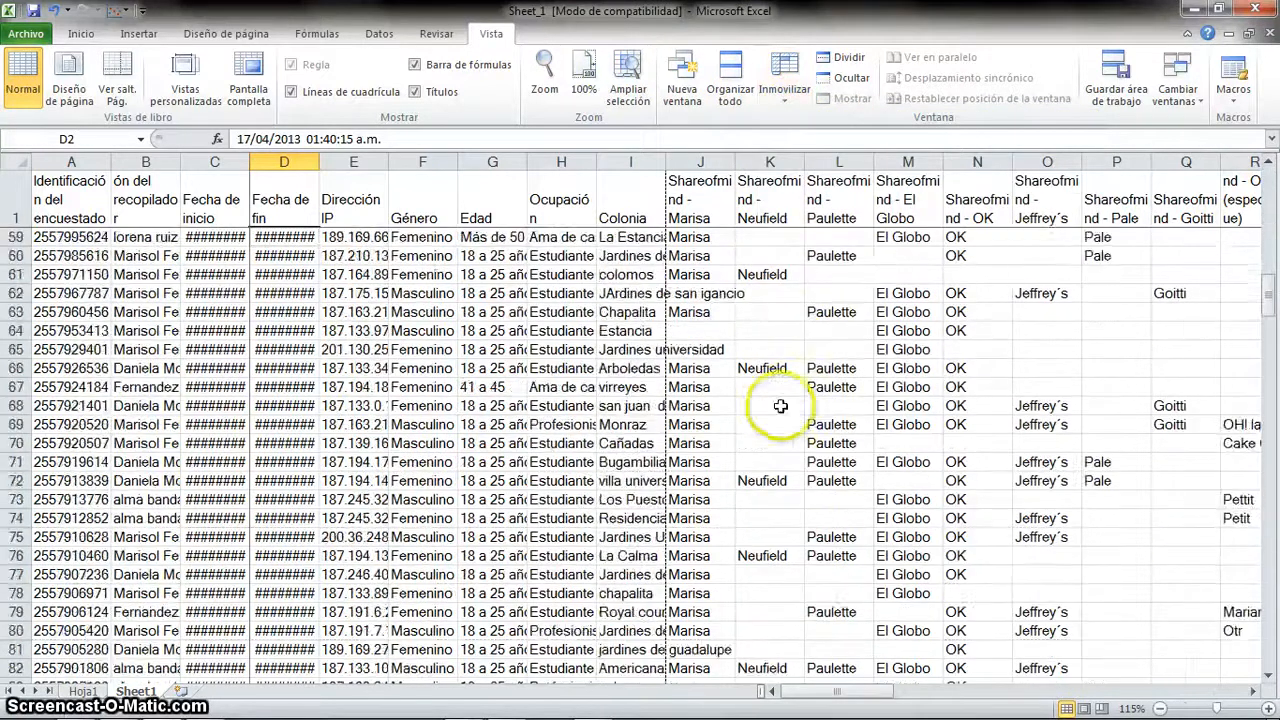
pyautogui.scroll(-4, 818, 577)
pyautogui.moveTo(851, 691); pyautogui.dragTo(1063, 691)
pyautogui.click(792, 96)
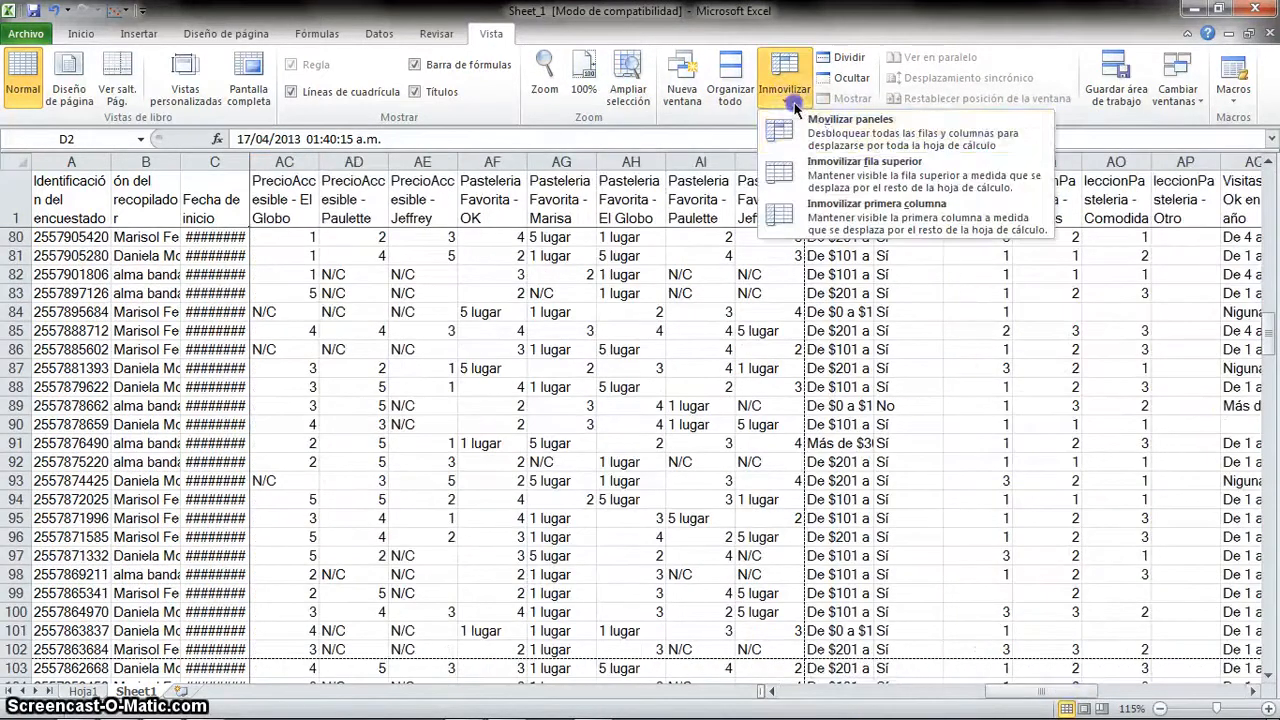
pyautogui.click(668, 282)
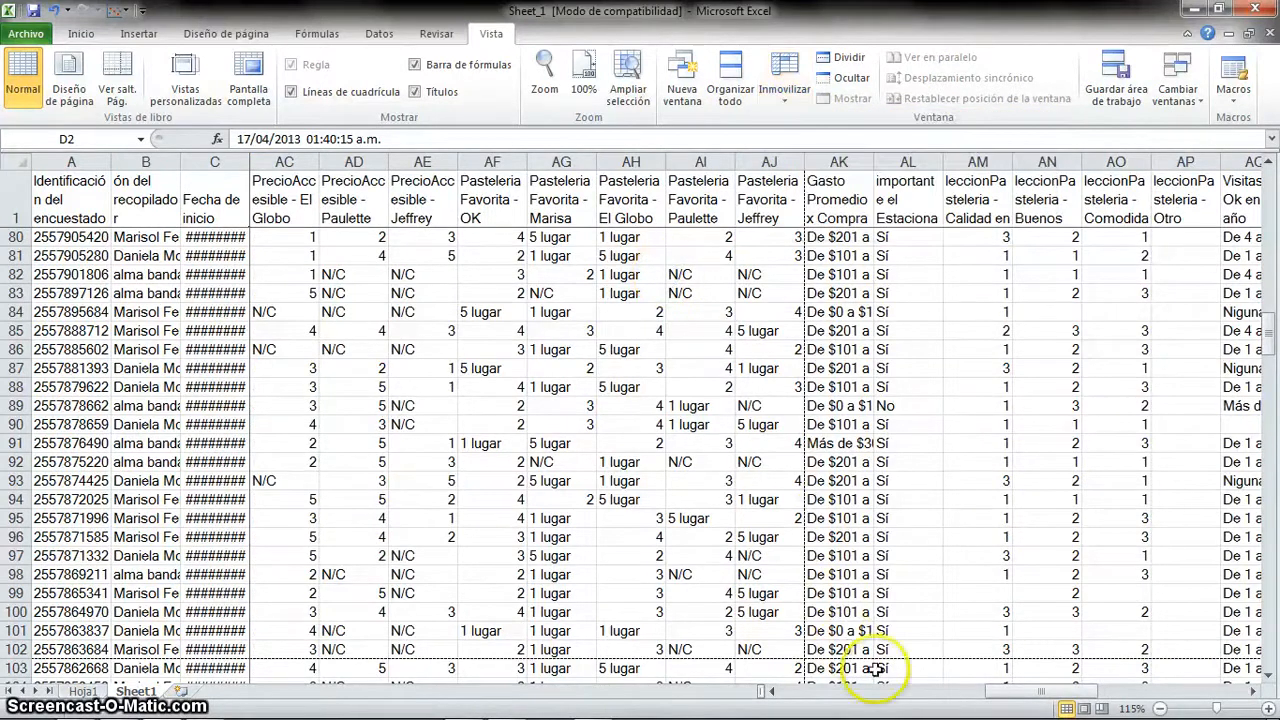
pyautogui.moveTo(1016, 698); pyautogui.dragTo(982, 680)
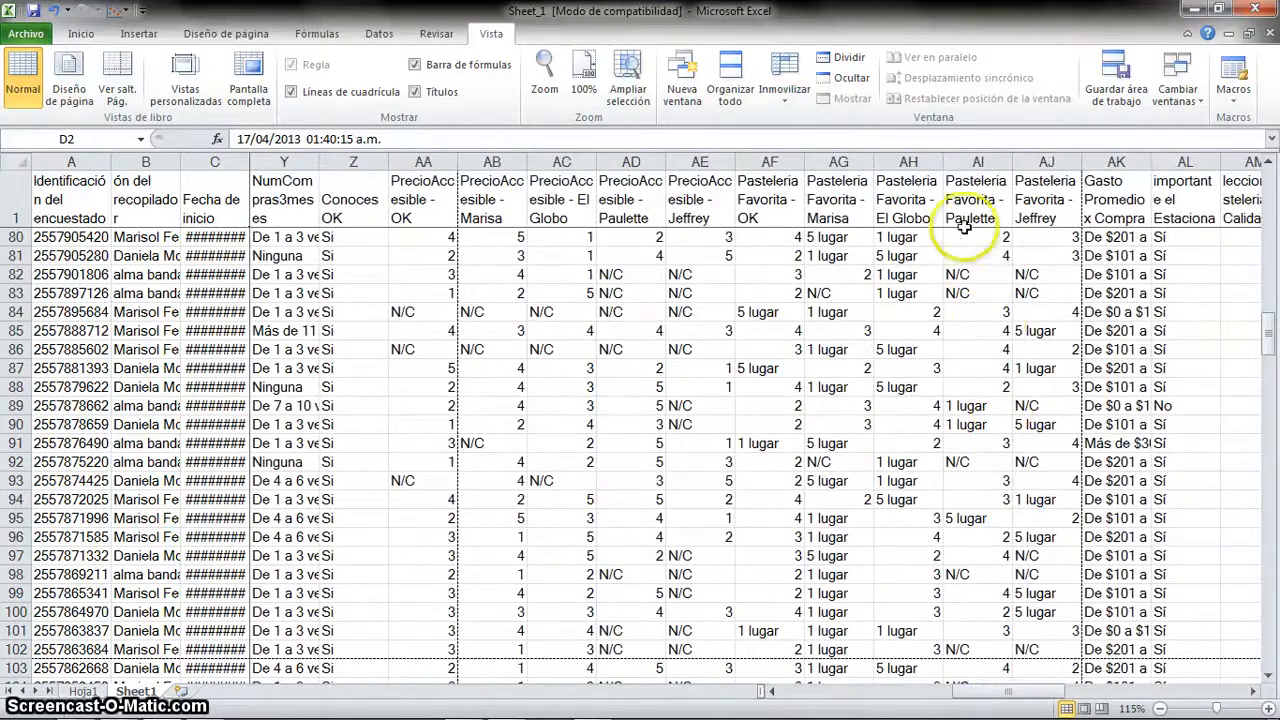
# Step: Examine individual answers in the PasteleriaFavorita - Paulette and PrecioAccesible - Jeffrey columns
pyautogui.click(990, 150)
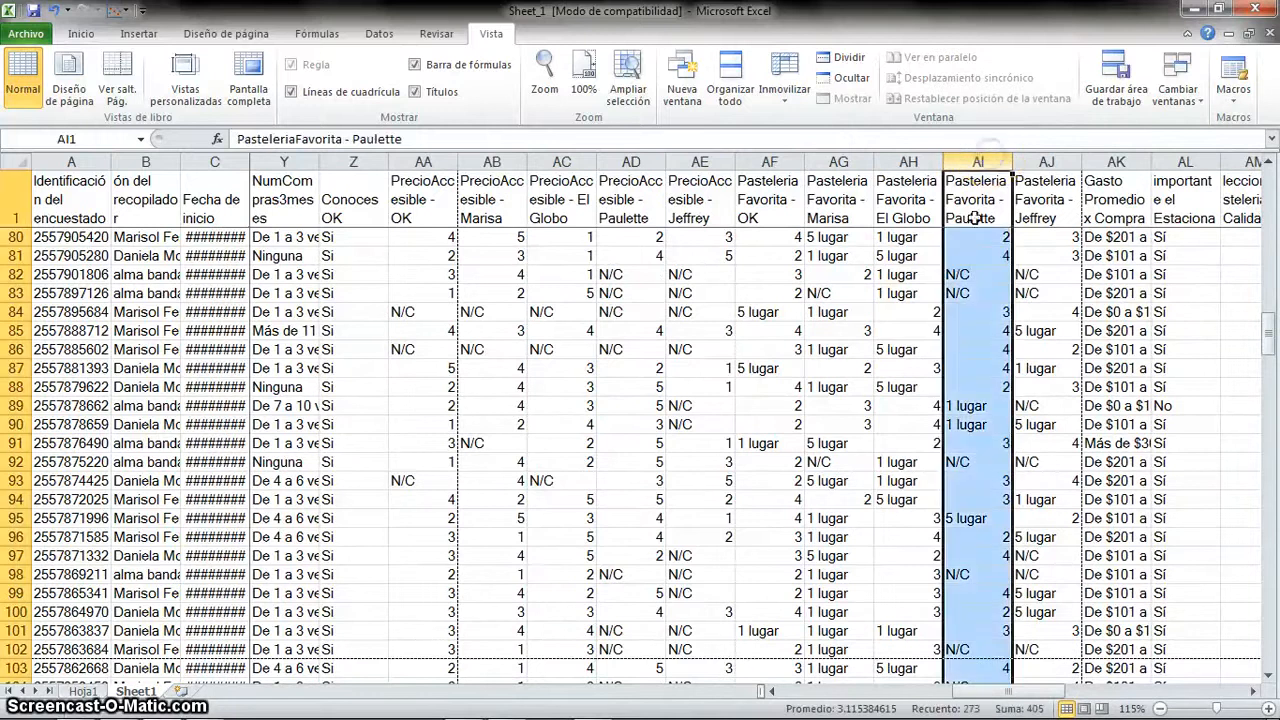
pyautogui.click(982, 405)
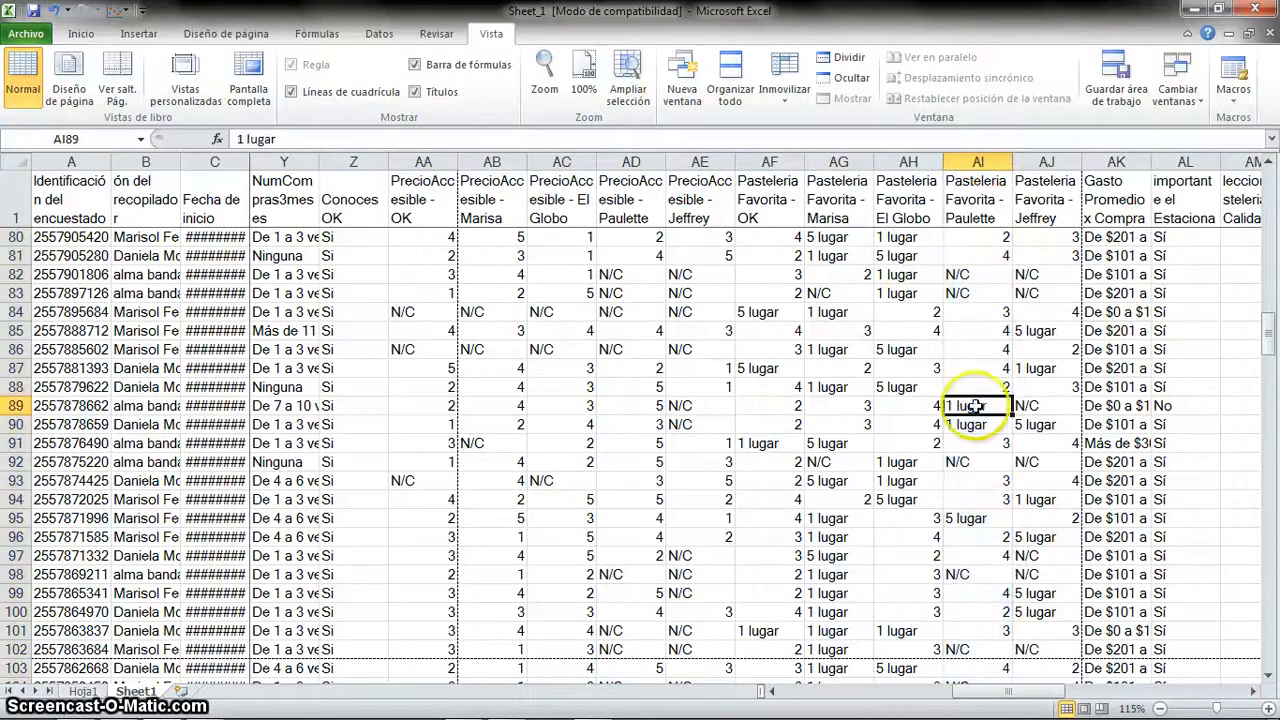
pyautogui.click(712, 330)
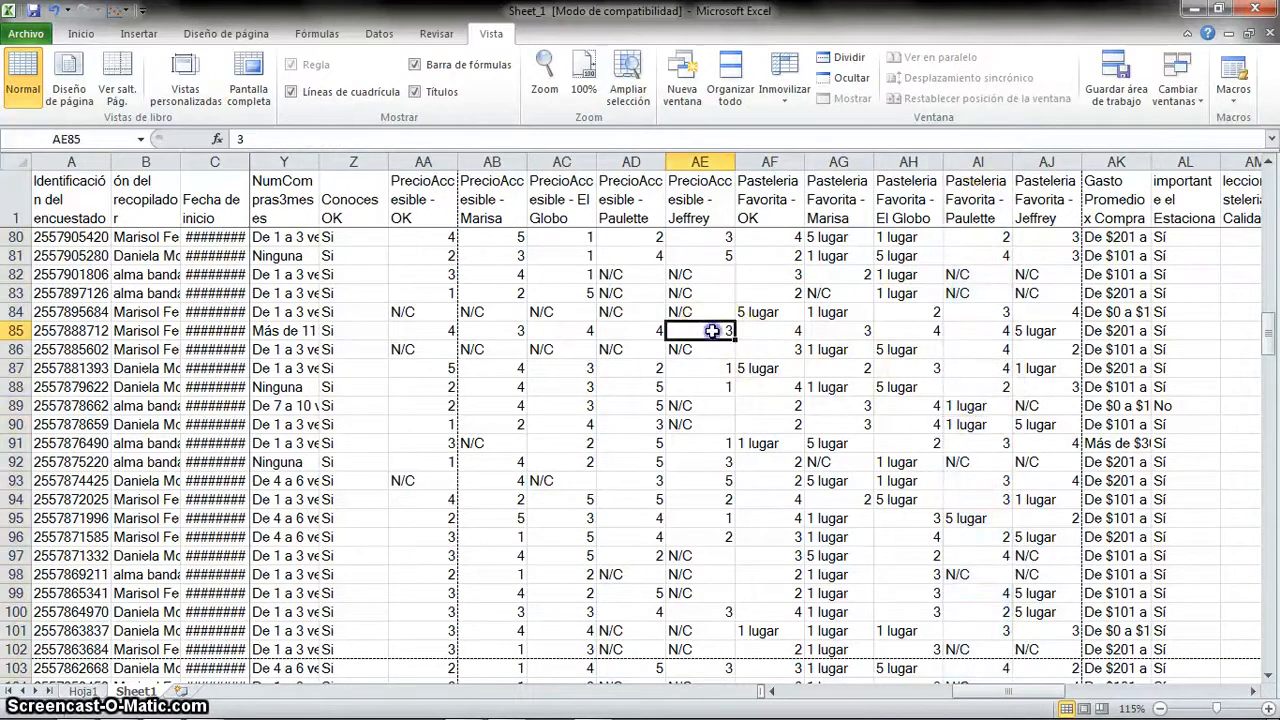
pyautogui.click(715, 278)
pyautogui.click(713, 308)
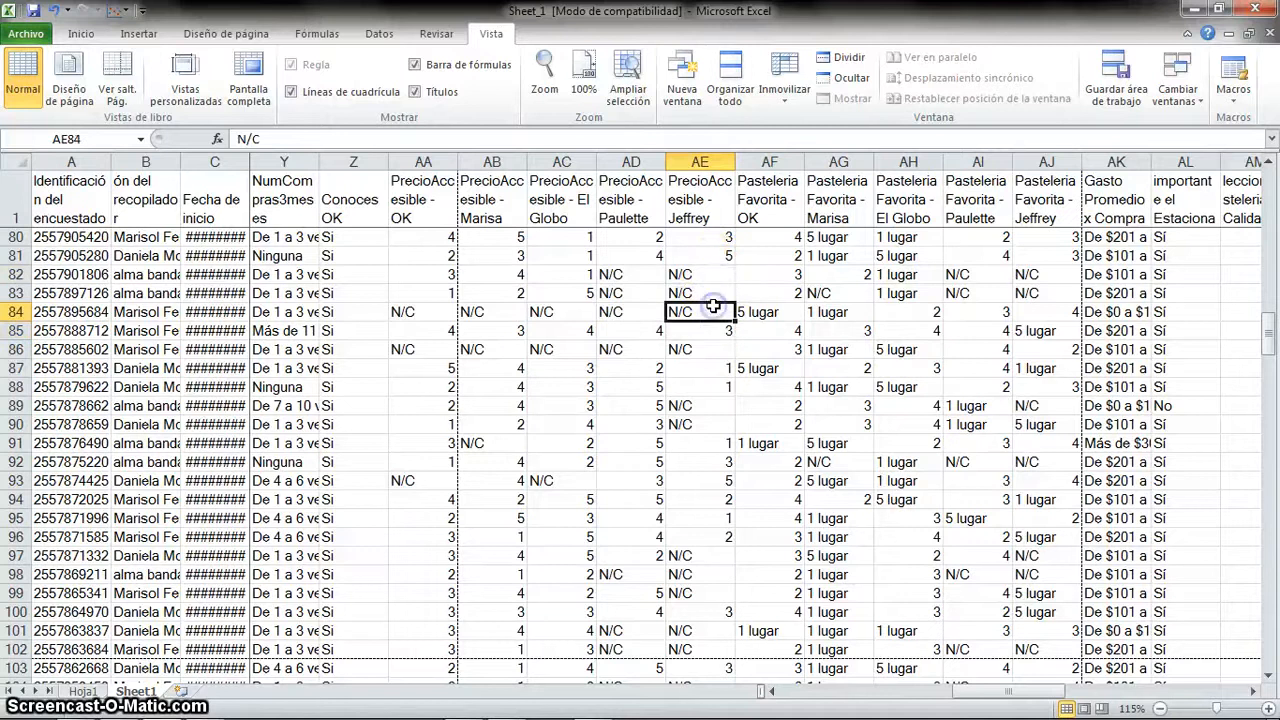
pyautogui.click(706, 404)
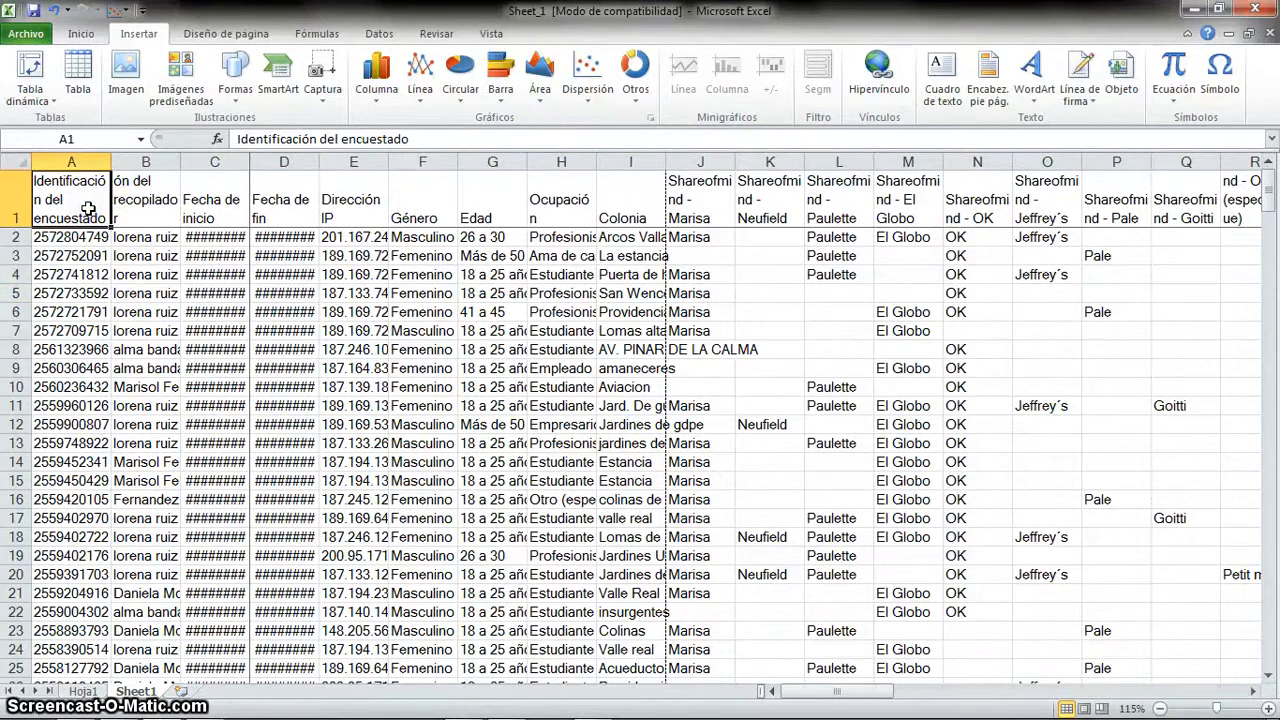
# Step: Select the whole survey database from A1 to its last used cell, then return to a single cell inside the data
pyautogui.hotkey('ctrl', 'shift', 'End')
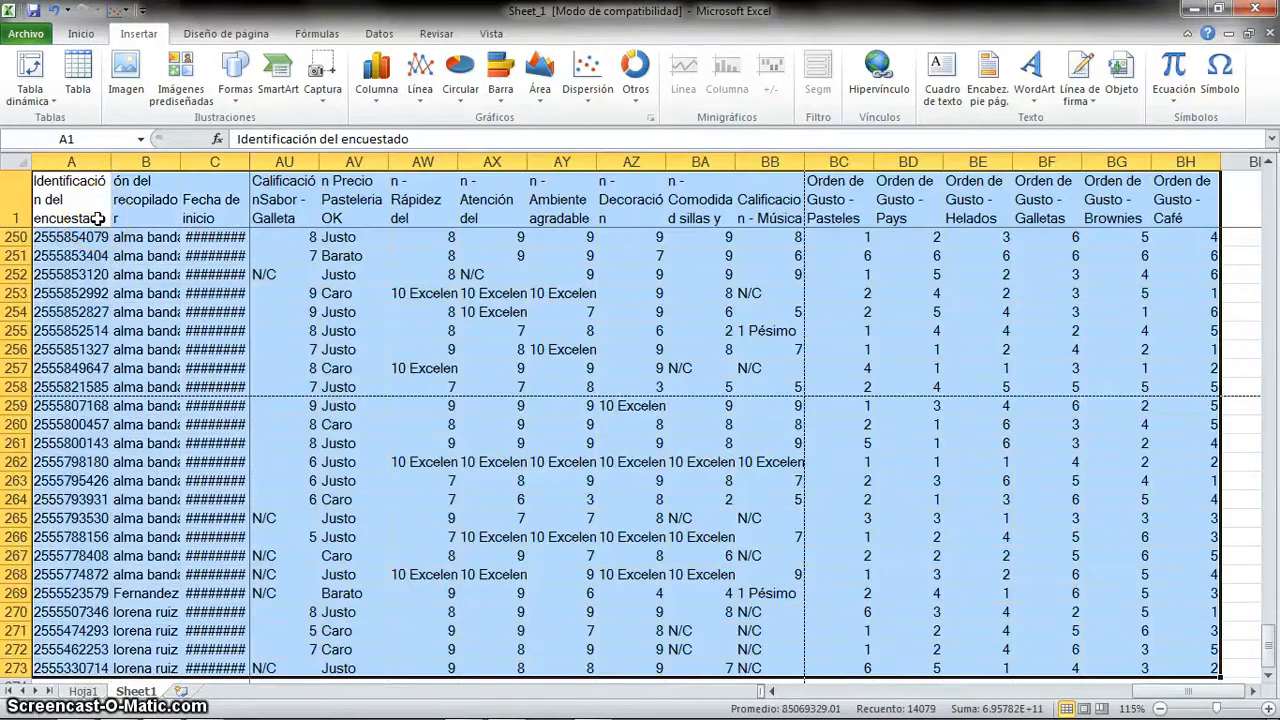
pyautogui.press('Down')
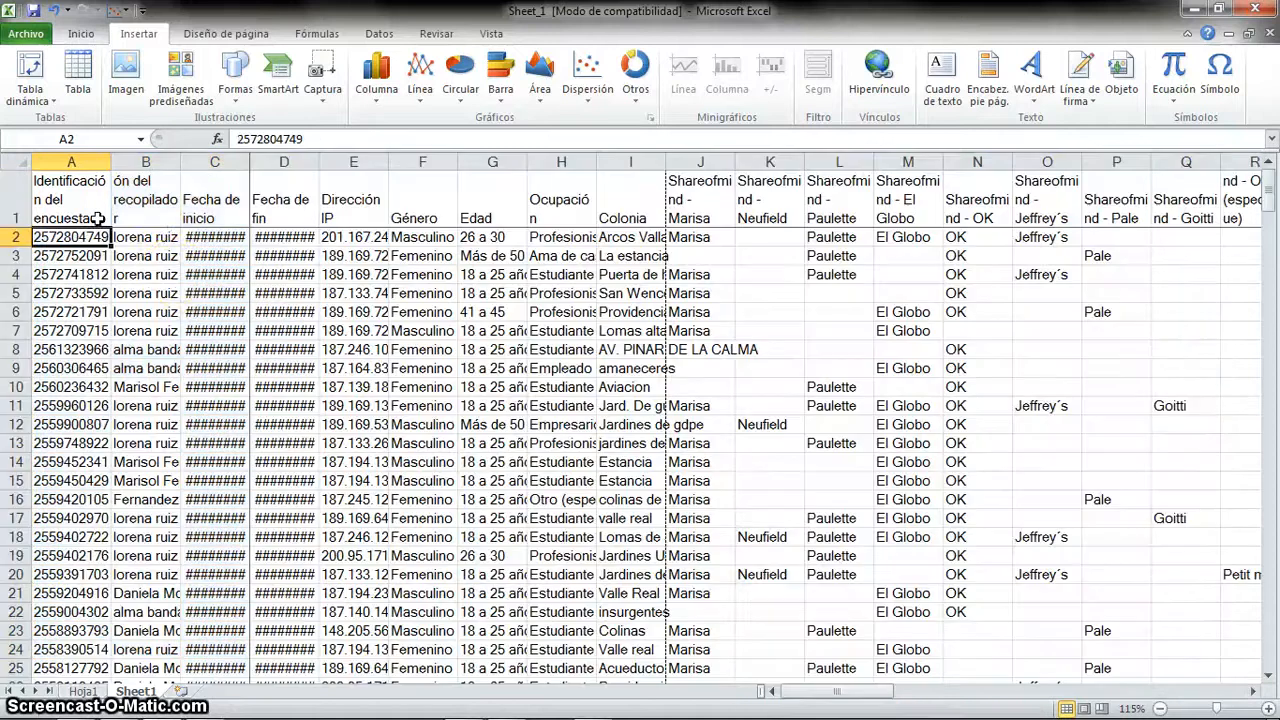
pyautogui.click(295, 306)
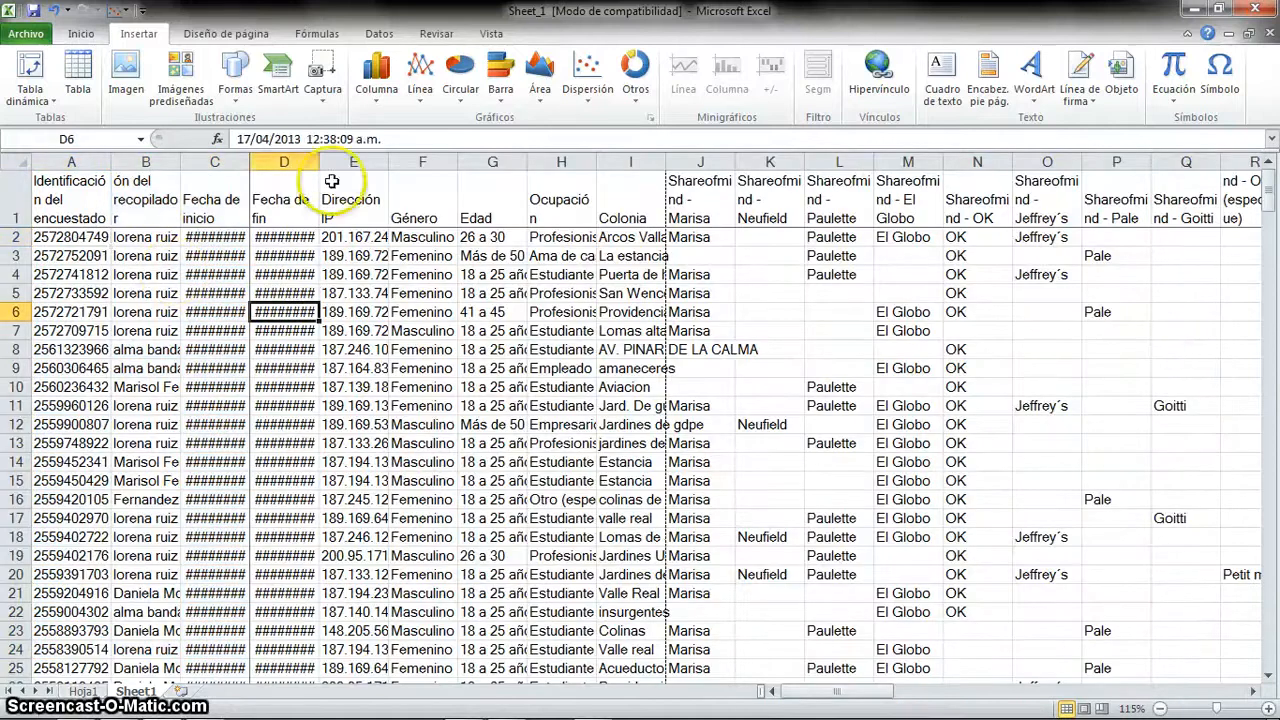
# Step: Start inserting a pivot table based on the survey data in Sheet1
pyautogui.doubleClick(138, 36)
pyautogui.click(138, 36)
pyautogui.click(35, 88)
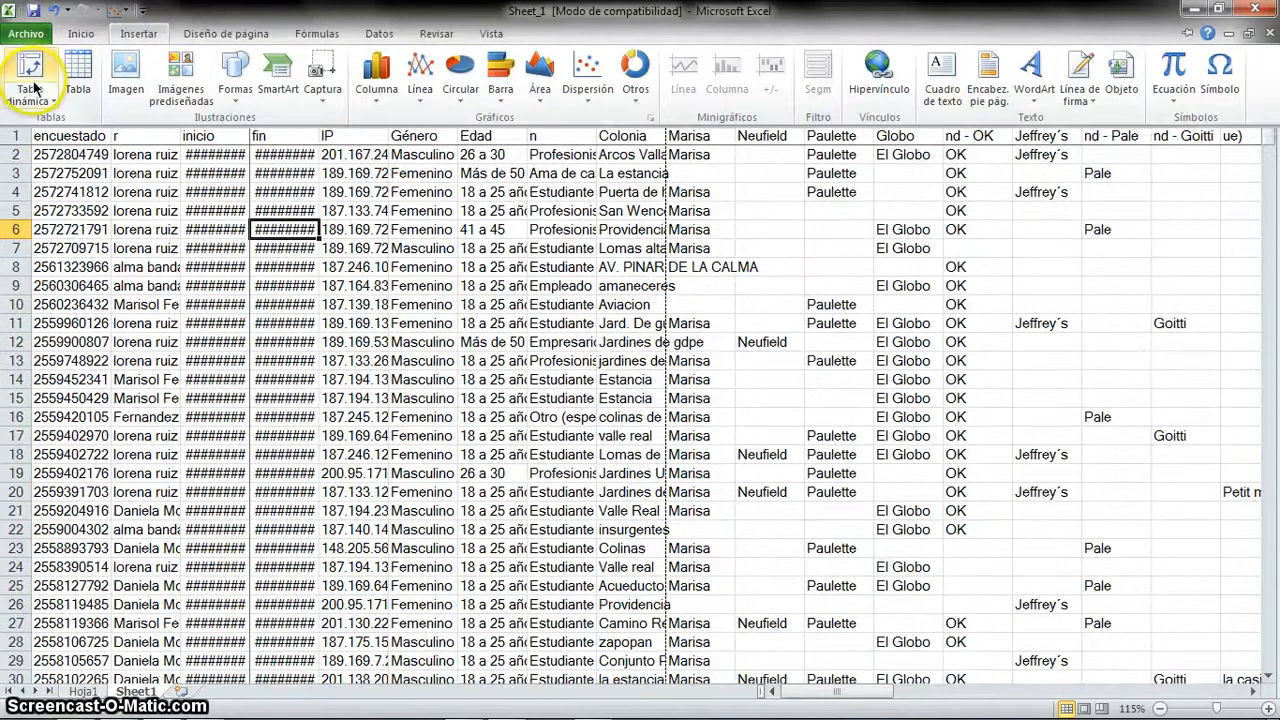
pyautogui.click(35, 88)
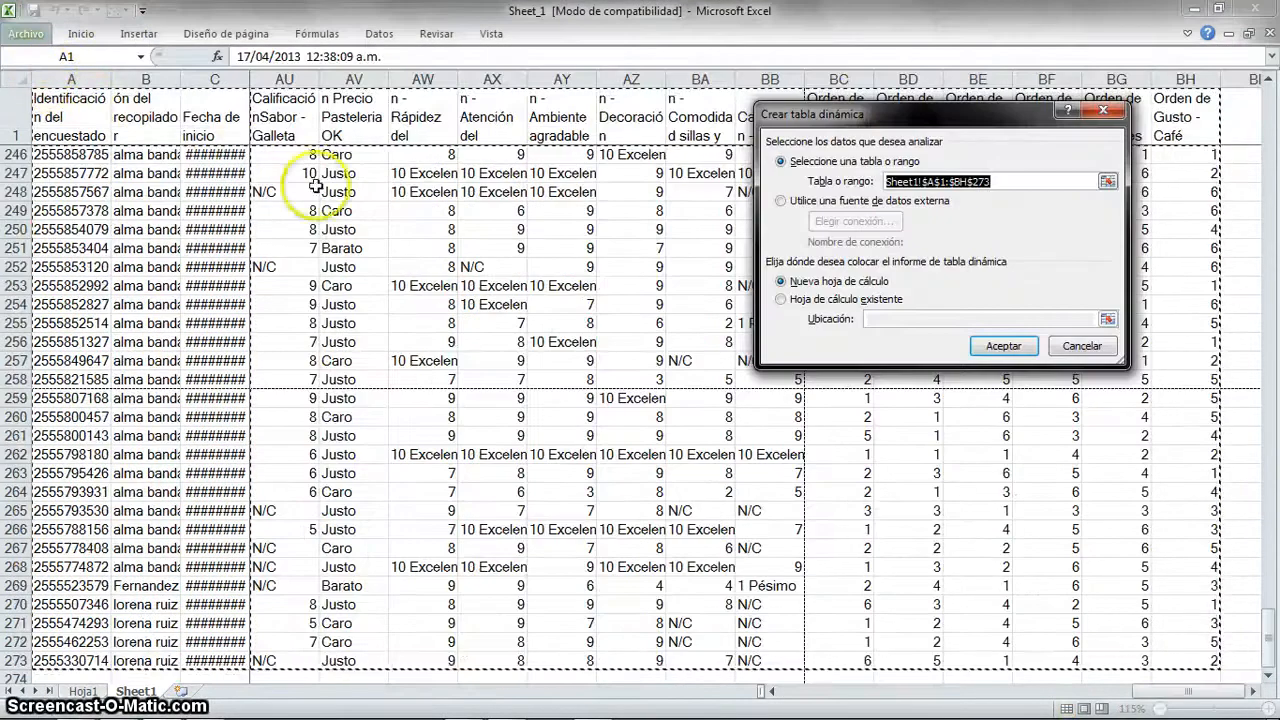
# Step: Move the pivot table dialog over the data and review the source range Sheet1!$A$1:$BH$273
pyautogui.moveTo(933, 113); pyautogui.dragTo(574, 253)
pyautogui.click(652, 310)
pyautogui.click(472, 312)
pyautogui.click(640, 311)
pyautogui.click(462, 313)
pyautogui.click(653, 314)
pyautogui.click(484, 311)
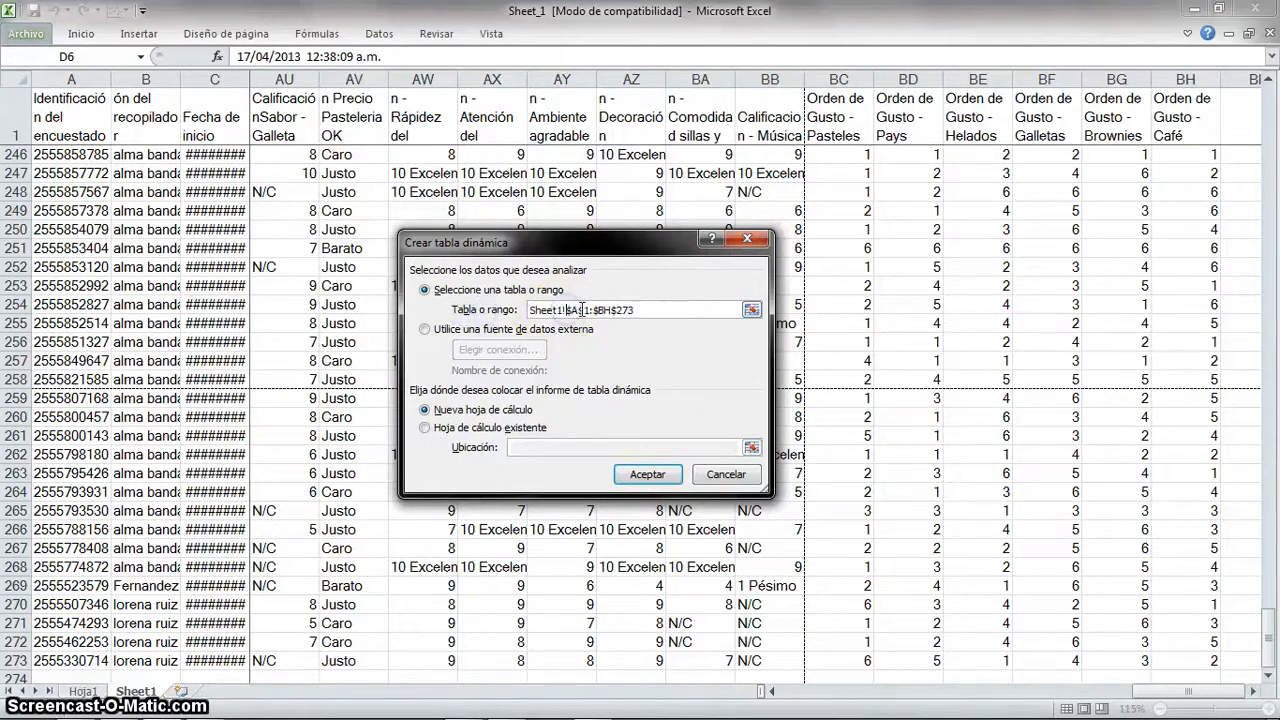
pyautogui.click(649, 311)
pyautogui.click(650, 311)
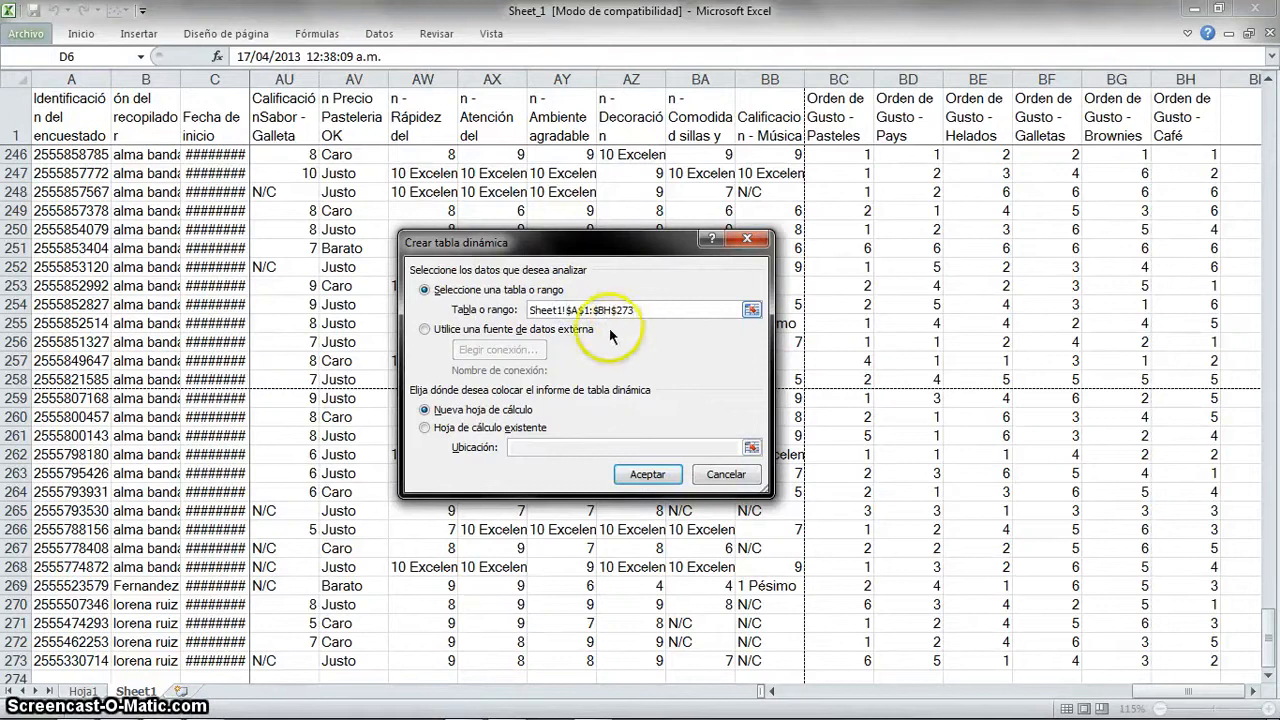
# Step: Compare the existing-worksheet and new-worksheet placement options, then create the pivot table on a new worksheet
pyautogui.click(483, 429)
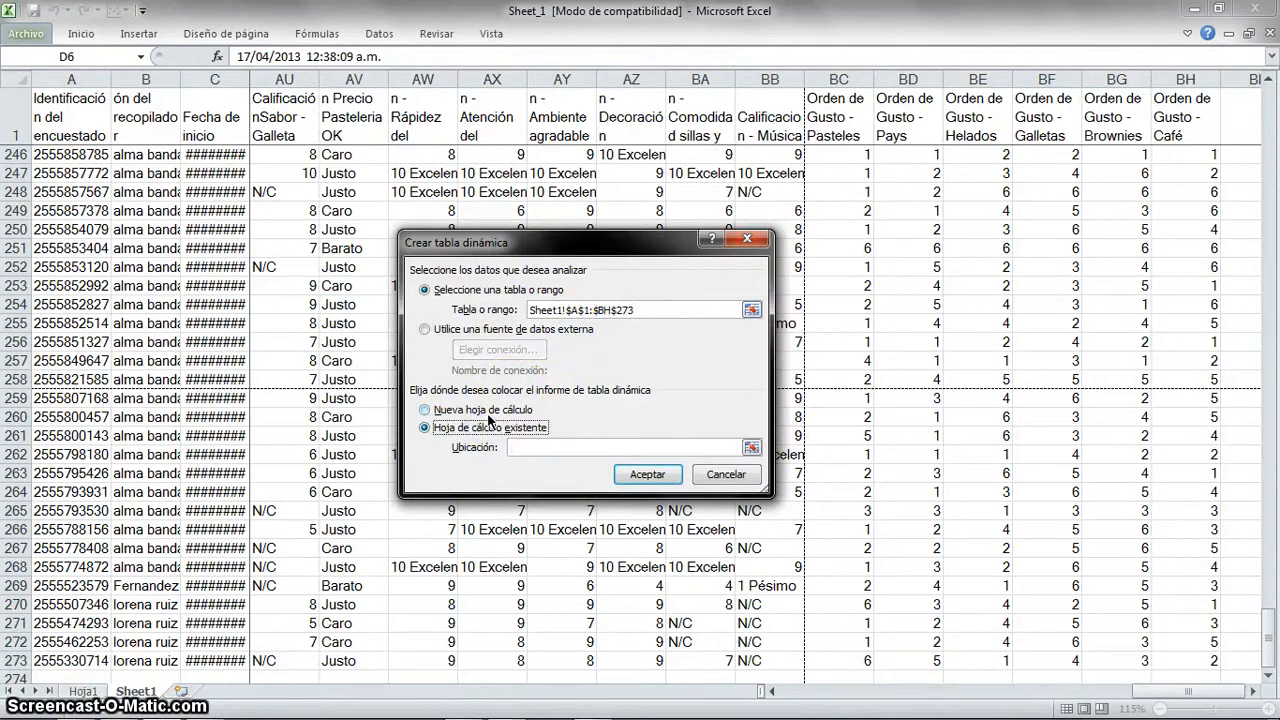
pyautogui.click(489, 411)
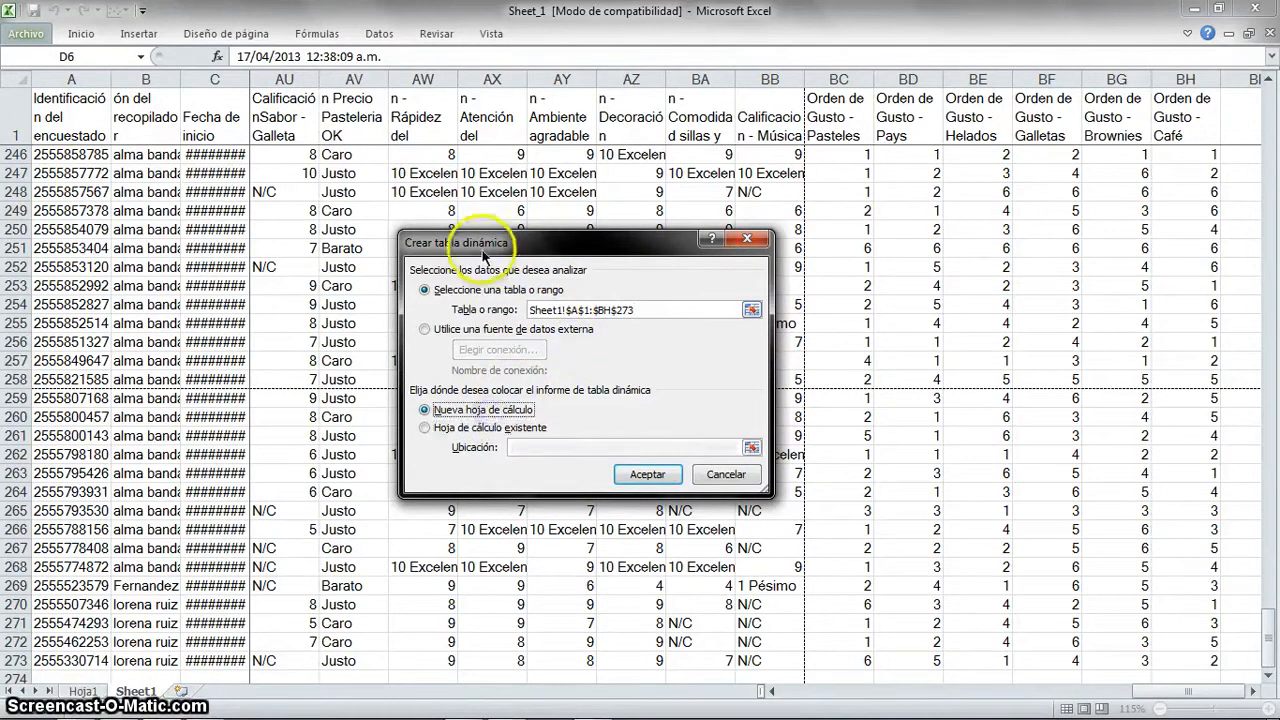
pyautogui.moveTo(482, 243); pyautogui.dragTo(490, 244)
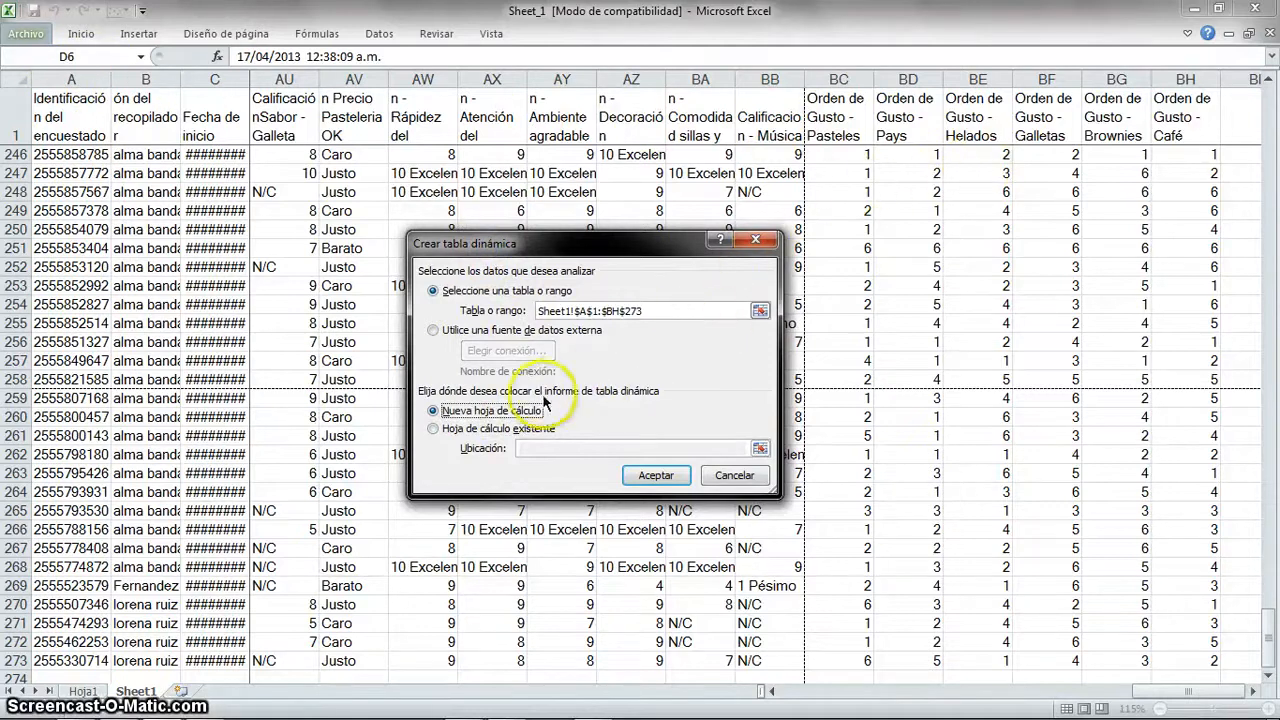
pyautogui.click(506, 432)
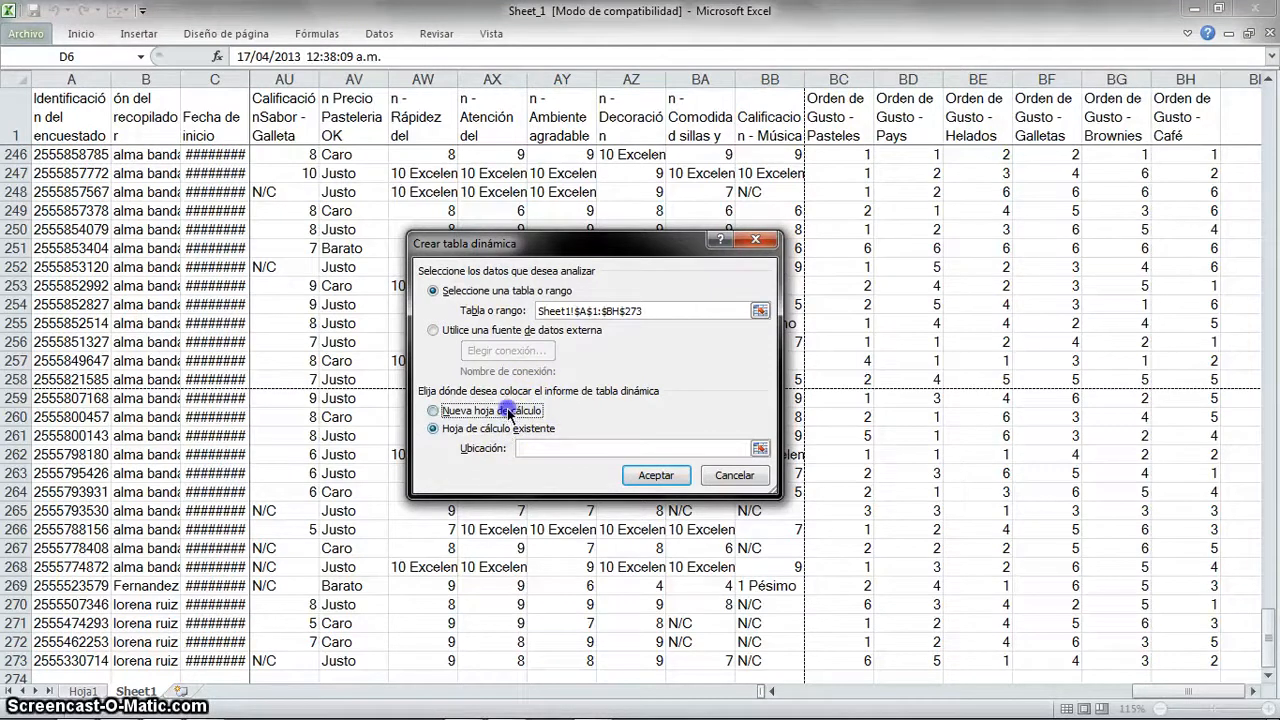
pyautogui.click(508, 412)
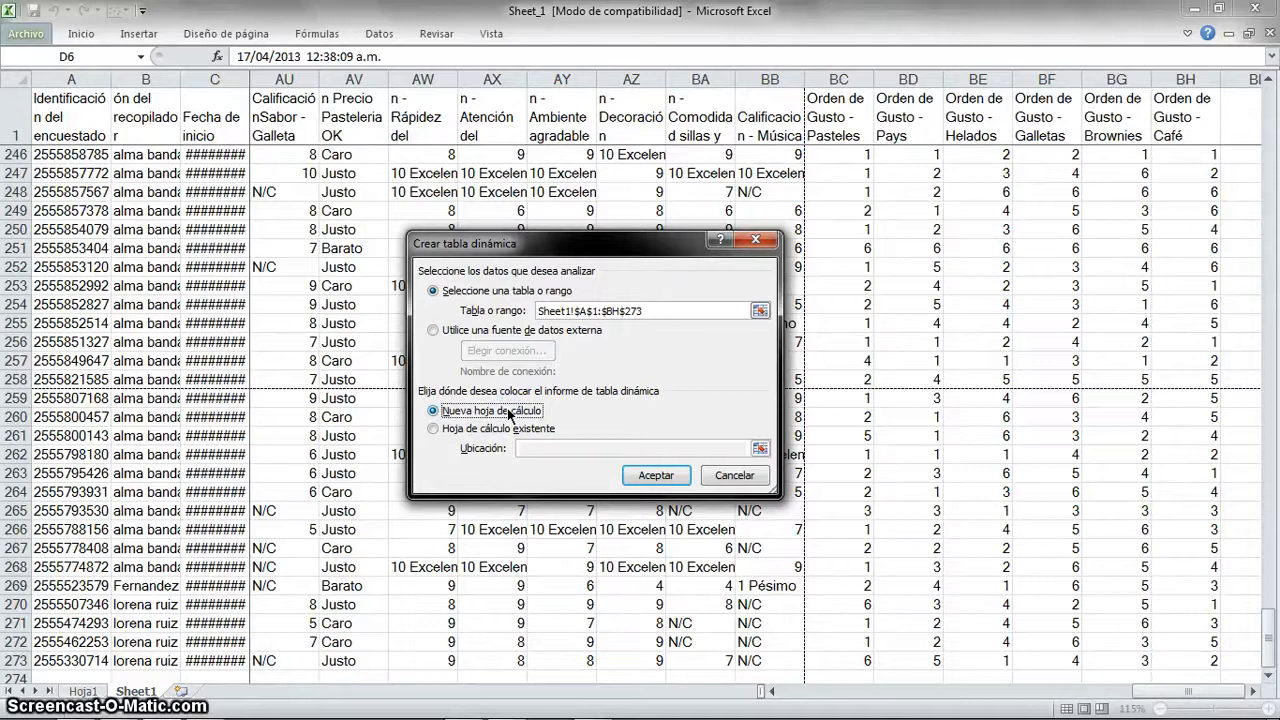
pyautogui.click(505, 430)
pyautogui.click(540, 446)
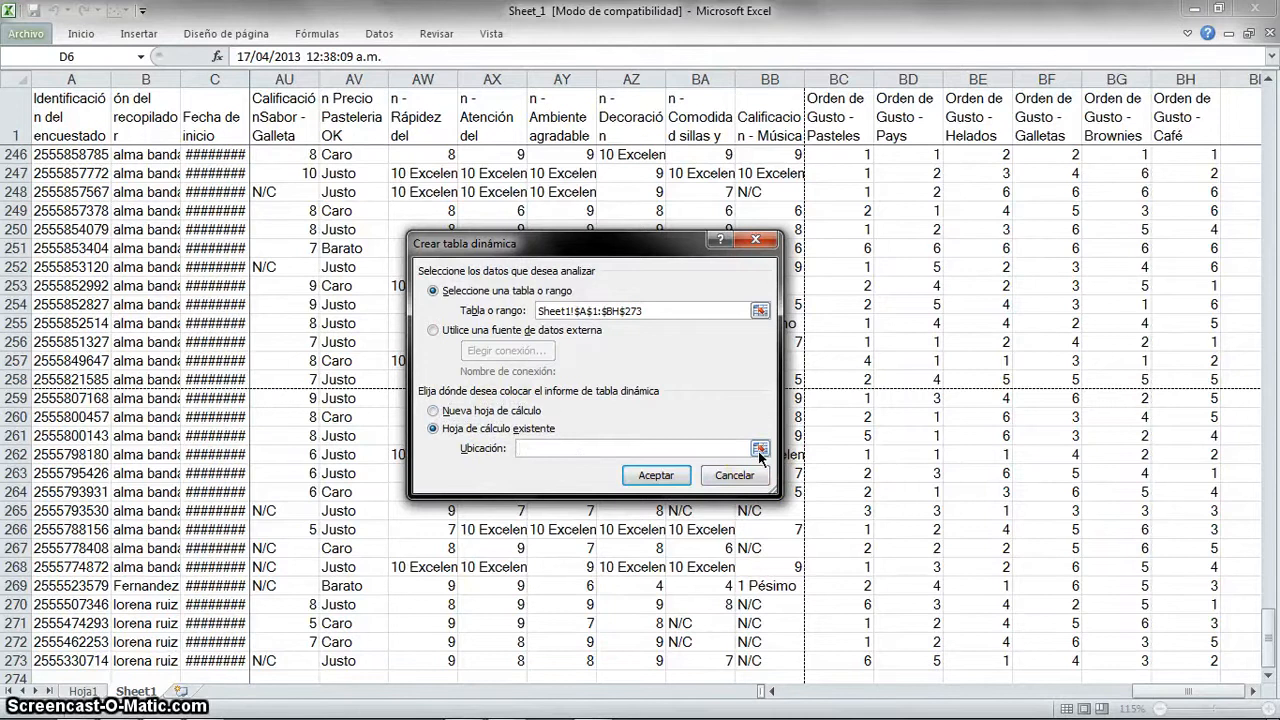
pyautogui.click(460, 411)
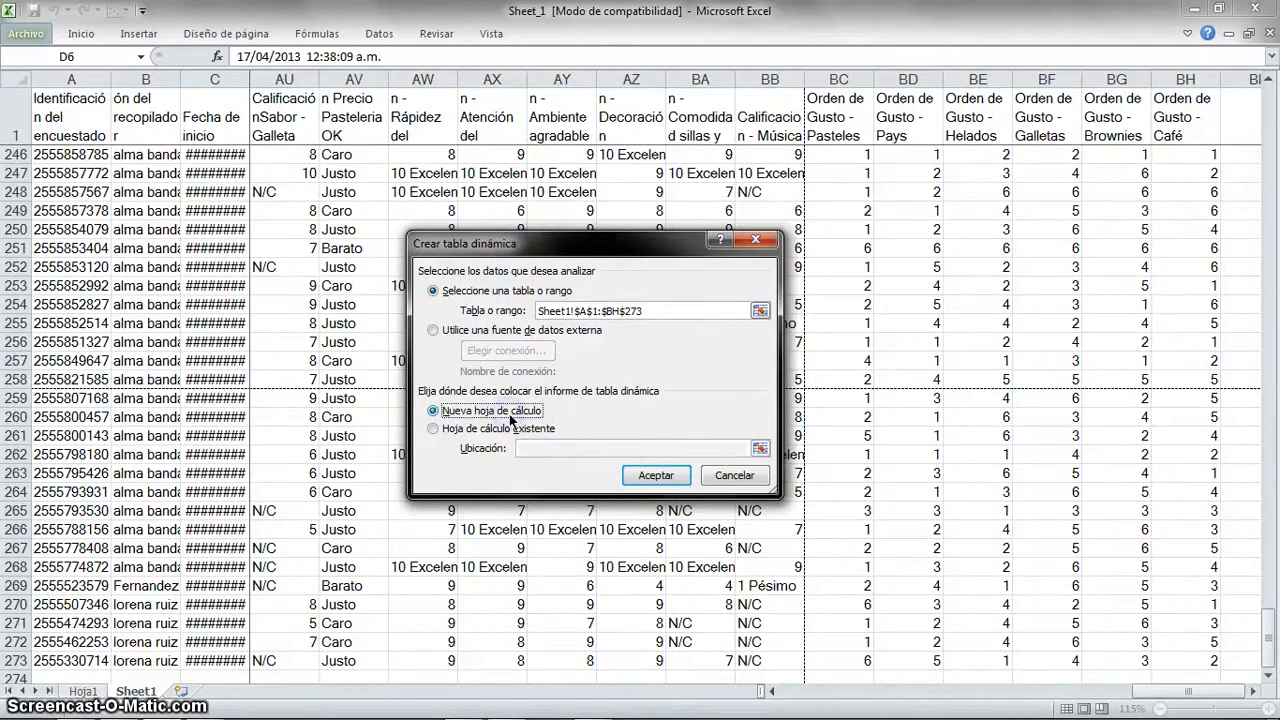
pyautogui.click(656, 476)
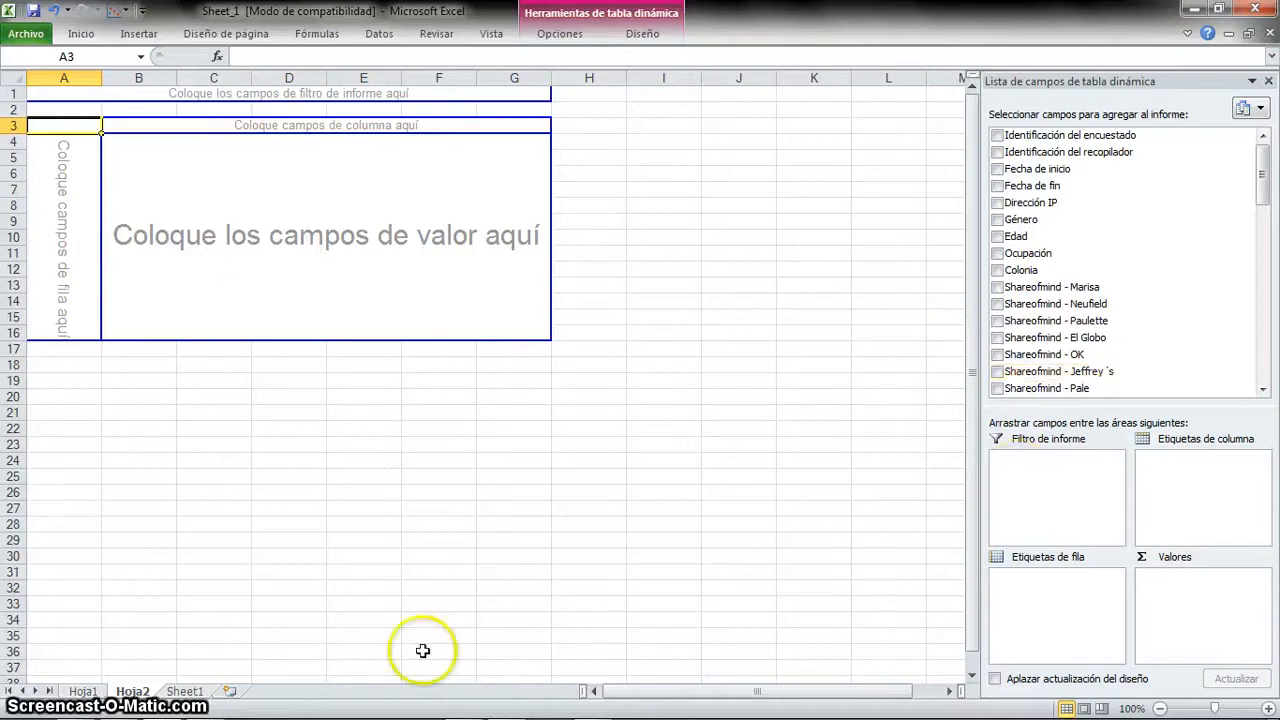
# Step: Keep the full command ribbon displayed, select a cell inside the empty pivot table layout and browse its available fields
pyautogui.click(1188, 36)
pyautogui.click(584, 446)
pyautogui.click(452, 366)
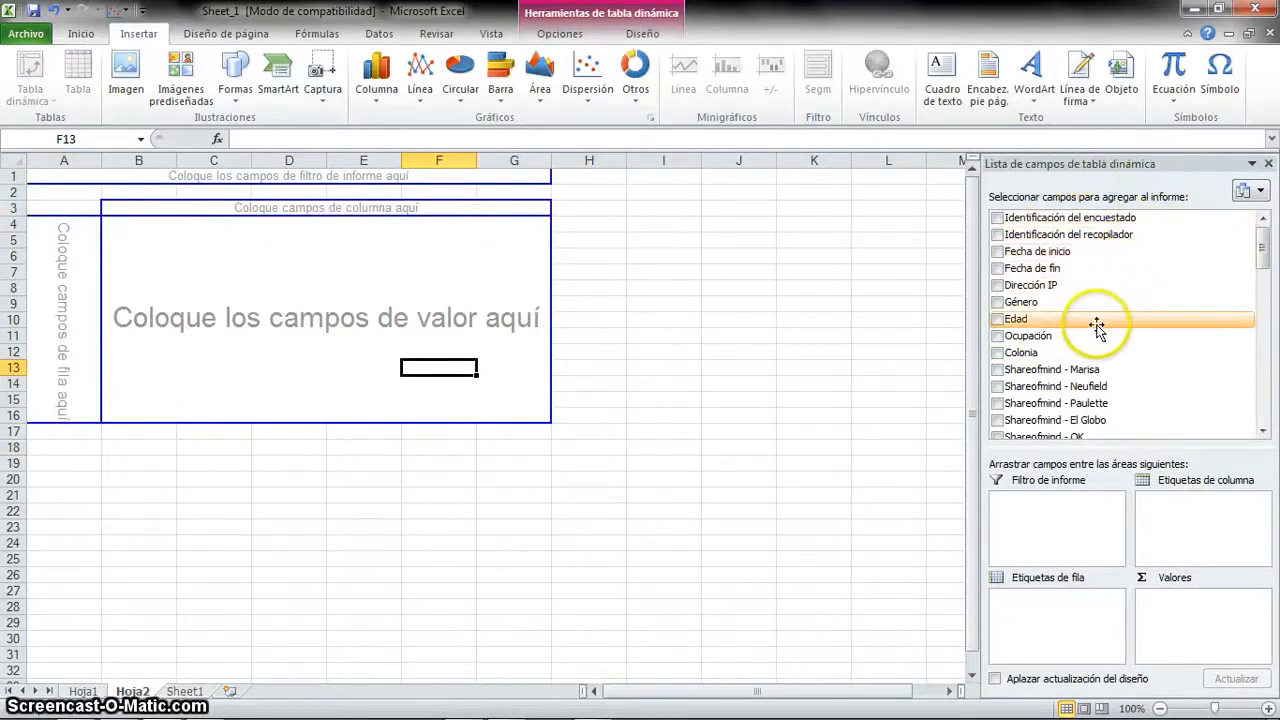
pyautogui.moveTo(1097, 326); pyautogui.dragTo(1078, 352)
pyautogui.moveTo(1263, 255)
pyautogui.mouseDown()
pyautogui.moveTo(1268, 314)
pyautogui.moveTo(1261, 251)
pyautogui.mouseUp()
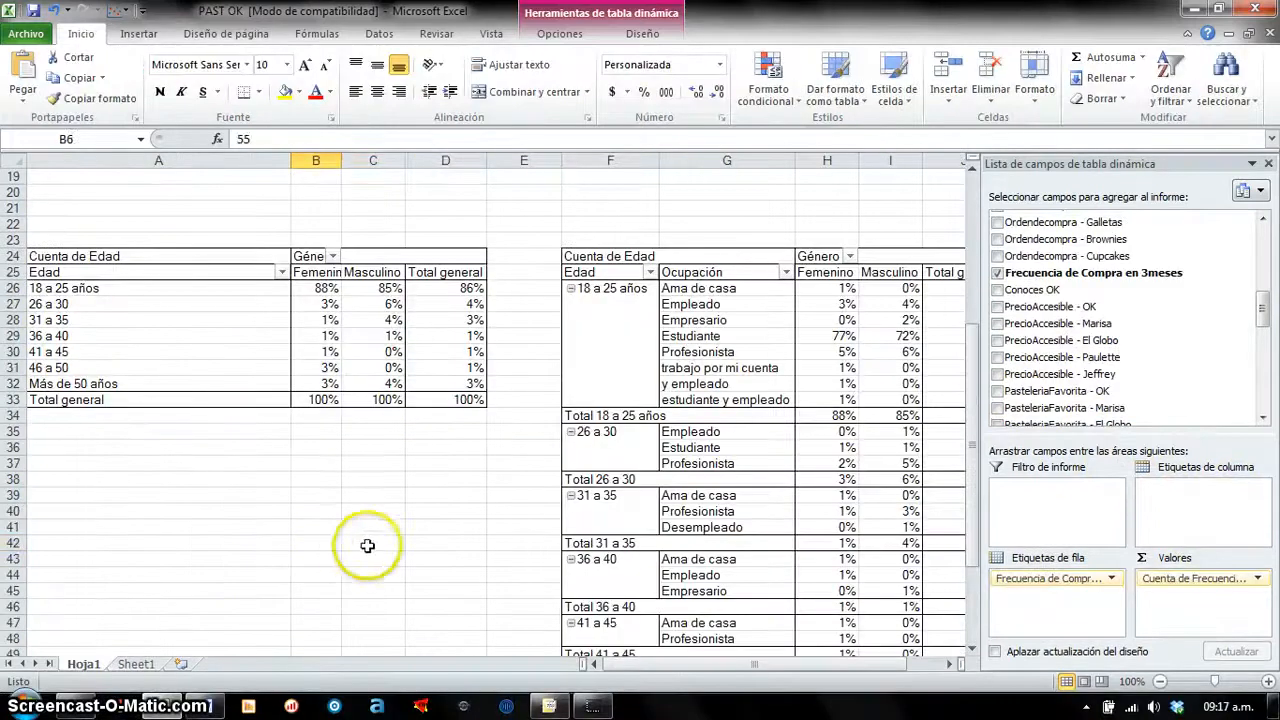
# Step: In the PAST OK workbook, examine the Hoja1 pivot tables of Edad by Género and of Edad with Ocupación by Género
pyautogui.click(384, 543)
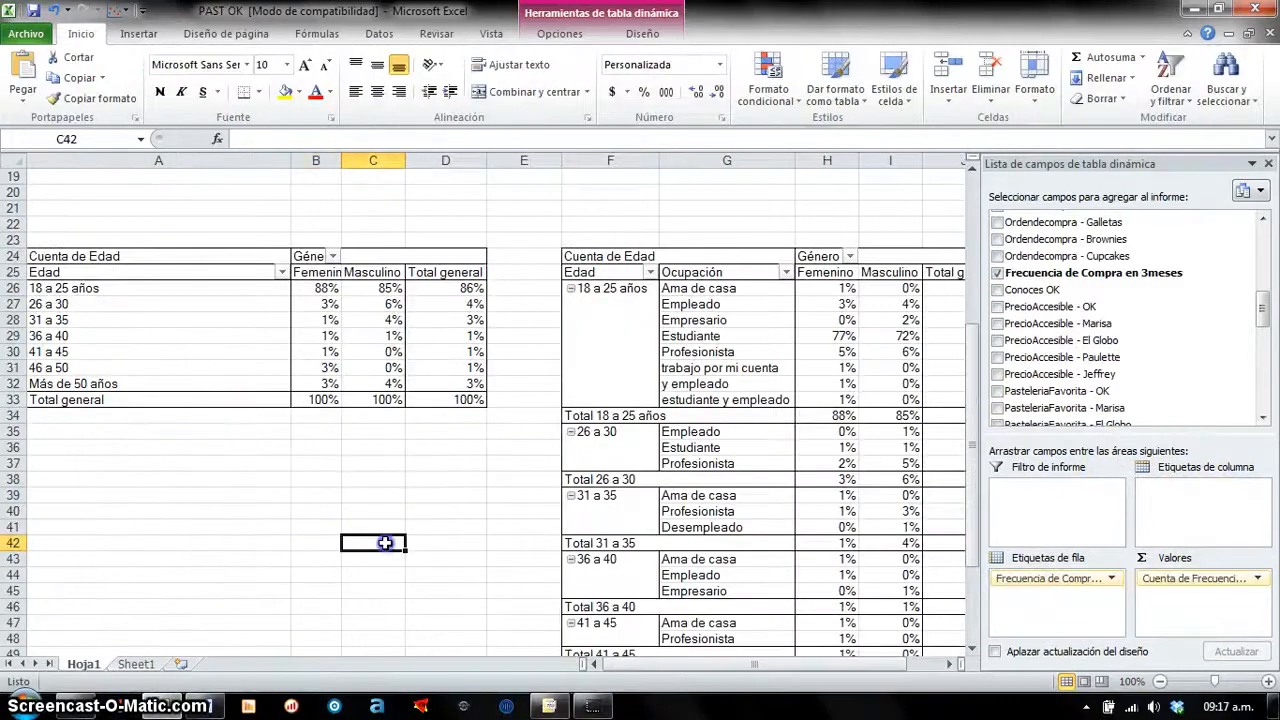
pyautogui.scroll(-1, 386, 541)
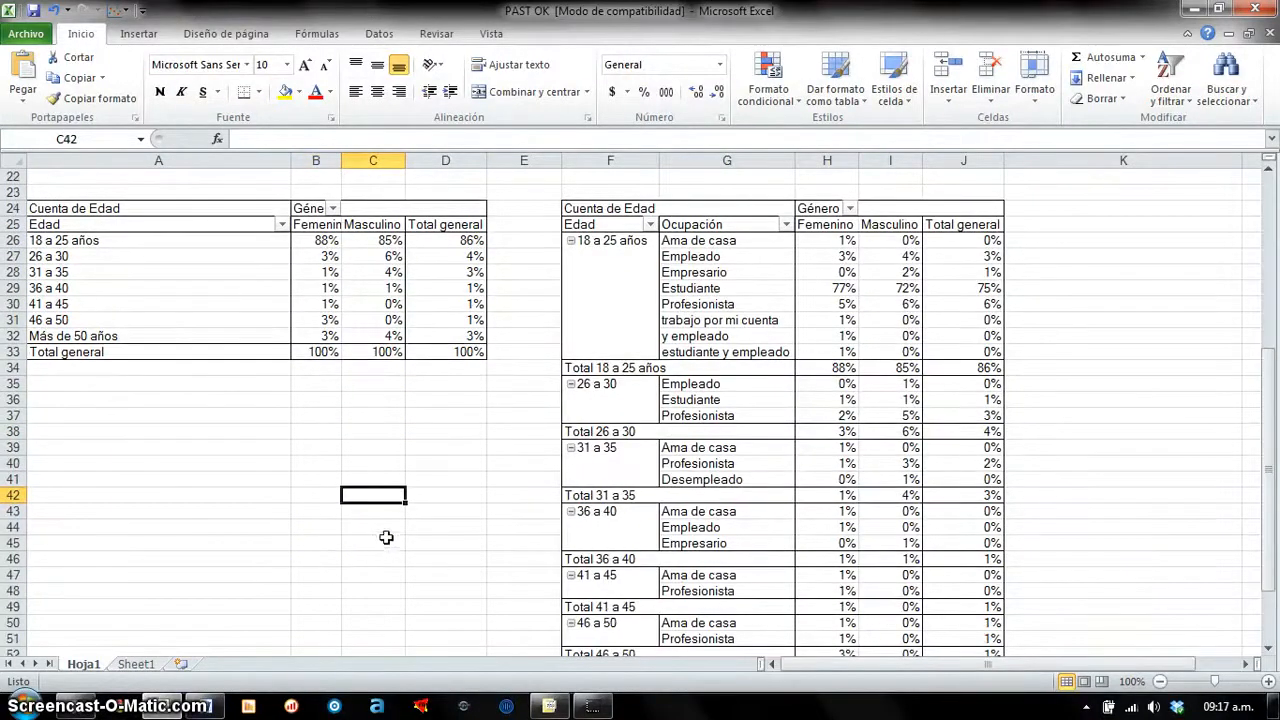
pyautogui.moveTo(470, 366); pyautogui.dragTo(143, 218)
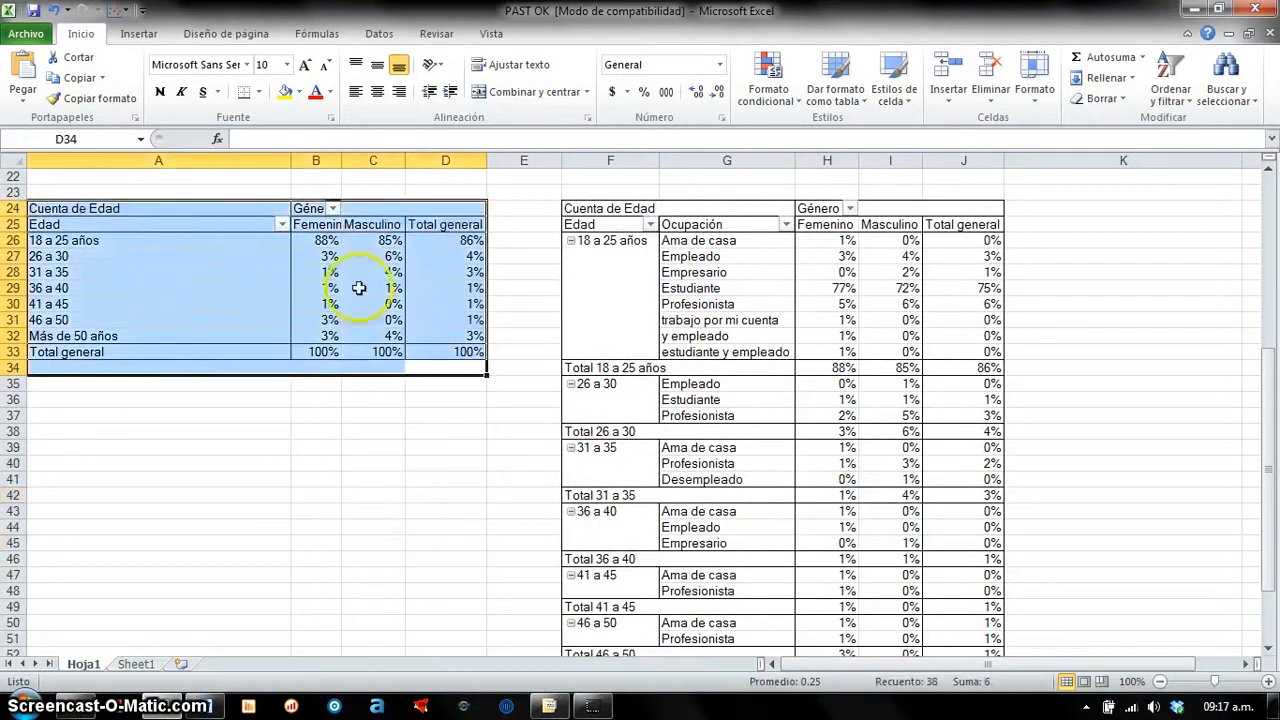
pyautogui.click(346, 463)
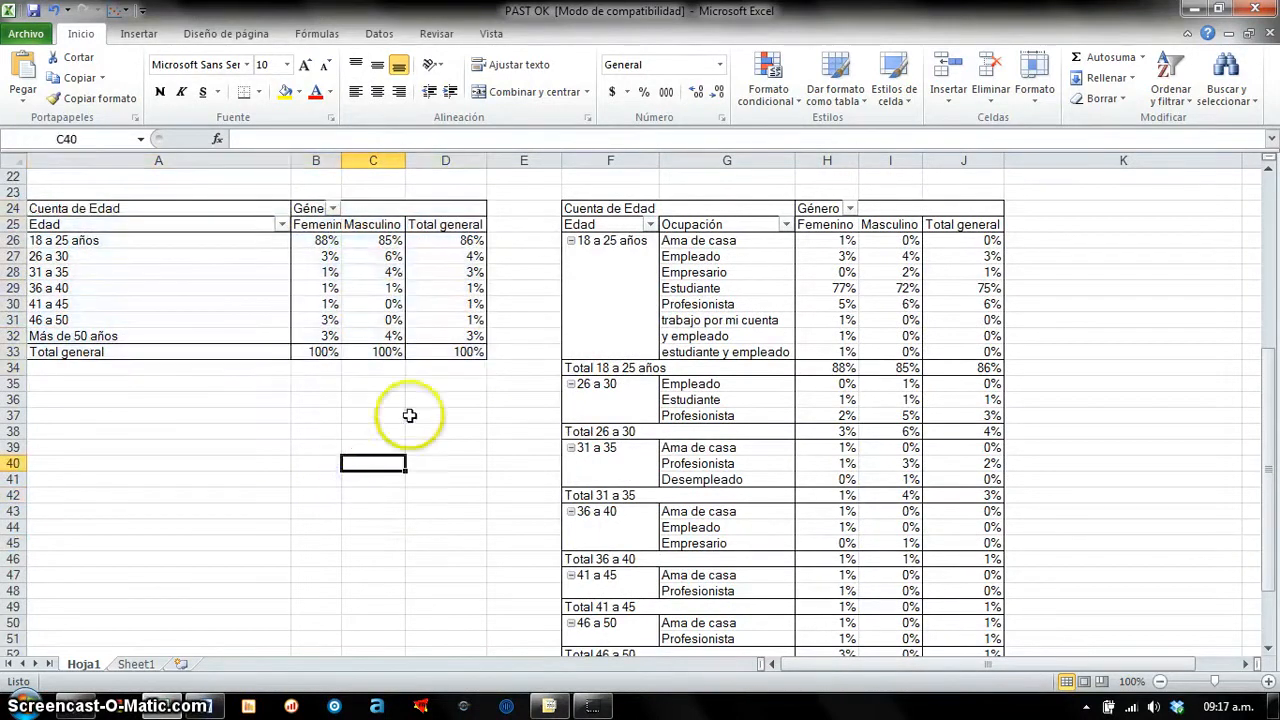
pyautogui.moveTo(985, 447); pyautogui.dragTo(590, 195)
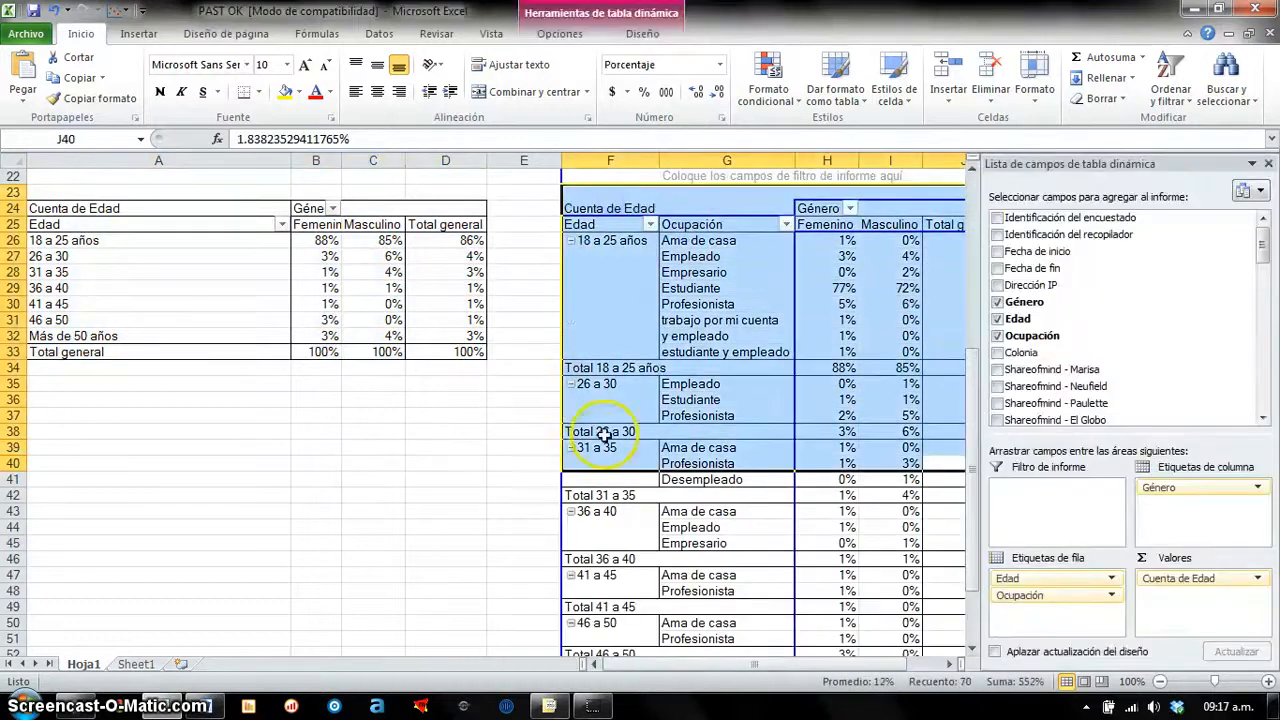
pyautogui.scroll(5, 515, 470)
pyautogui.scroll(2, 515, 470)
pyautogui.click(515, 430)
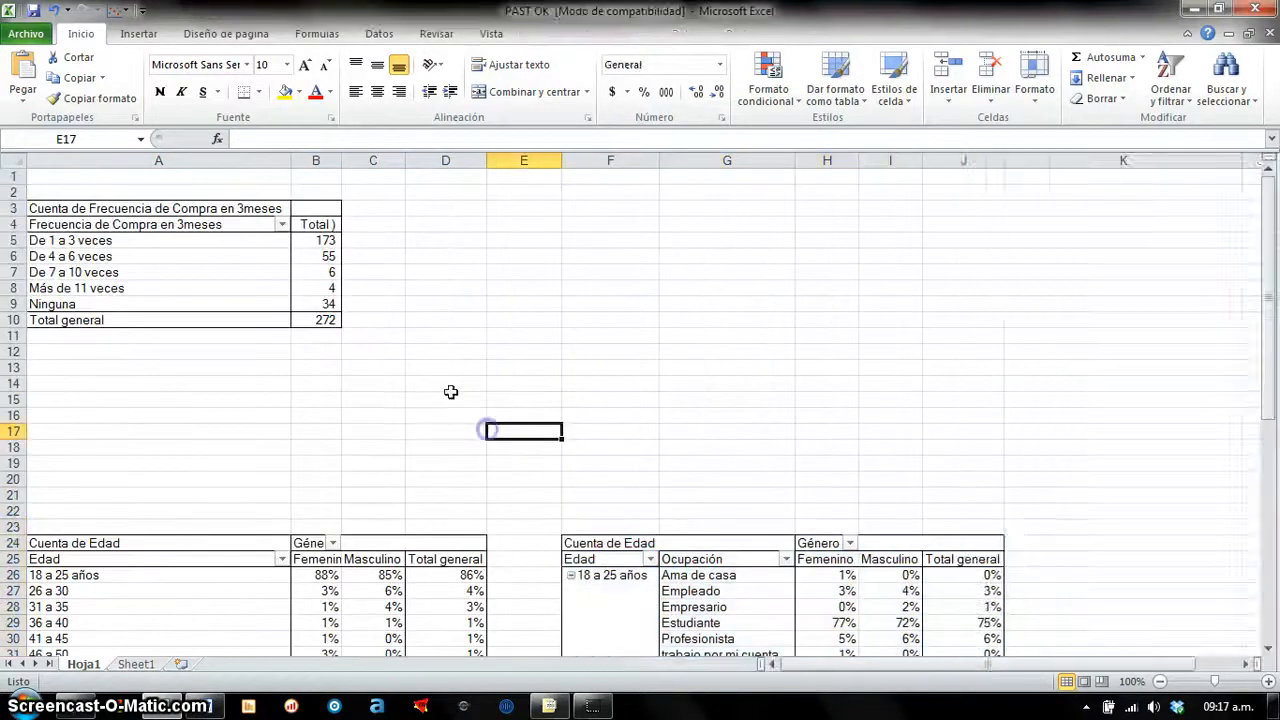
# Step: Remove Frecuencia de Compra en 3meses from the values and row labels of the uppermost pivot table on Hoja1
pyautogui.click(298, 288)
pyautogui.moveTo(1228, 579); pyautogui.dragTo(749, 449)
pyautogui.moveTo(1025, 580); pyautogui.dragTo(790, 455)
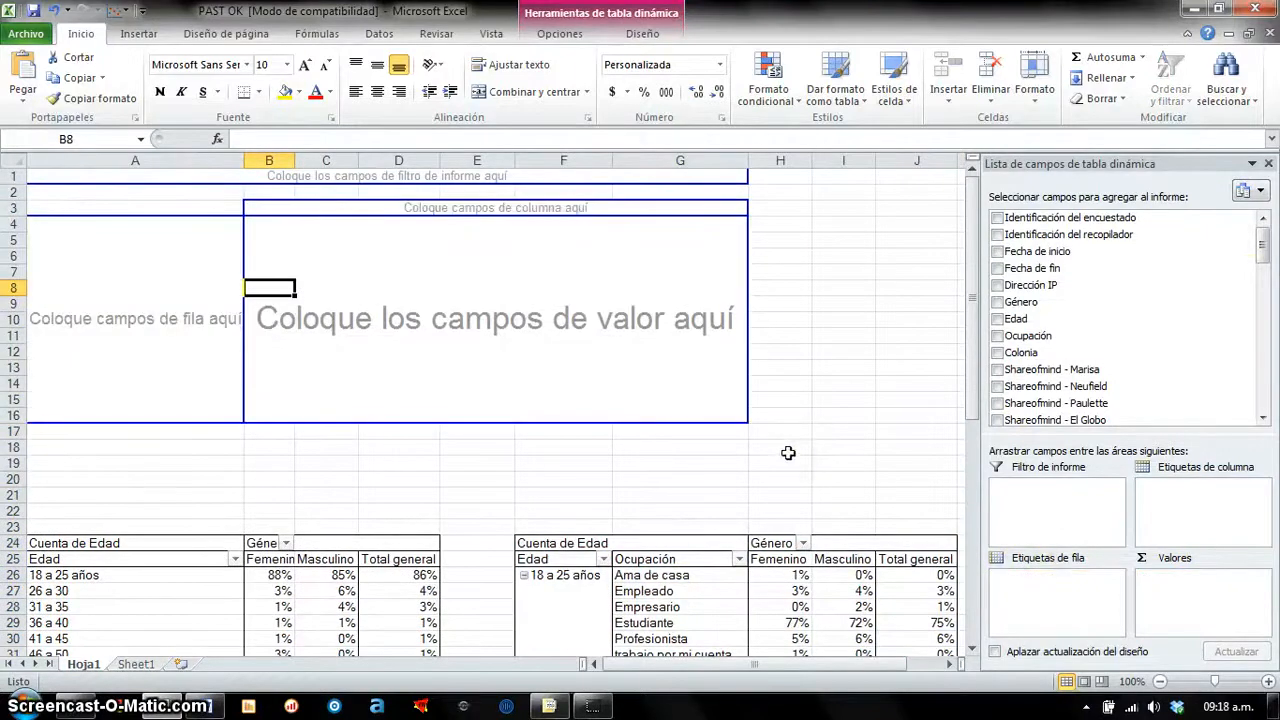
# Step: Add Frecuencia de Compra en 3meses to the emptied pivot table as both its row labels and its counted values
pyautogui.moveTo(1262, 245); pyautogui.dragTo(1260, 300)
pyautogui.moveTo(1082, 315); pyautogui.dragTo(1086, 598)
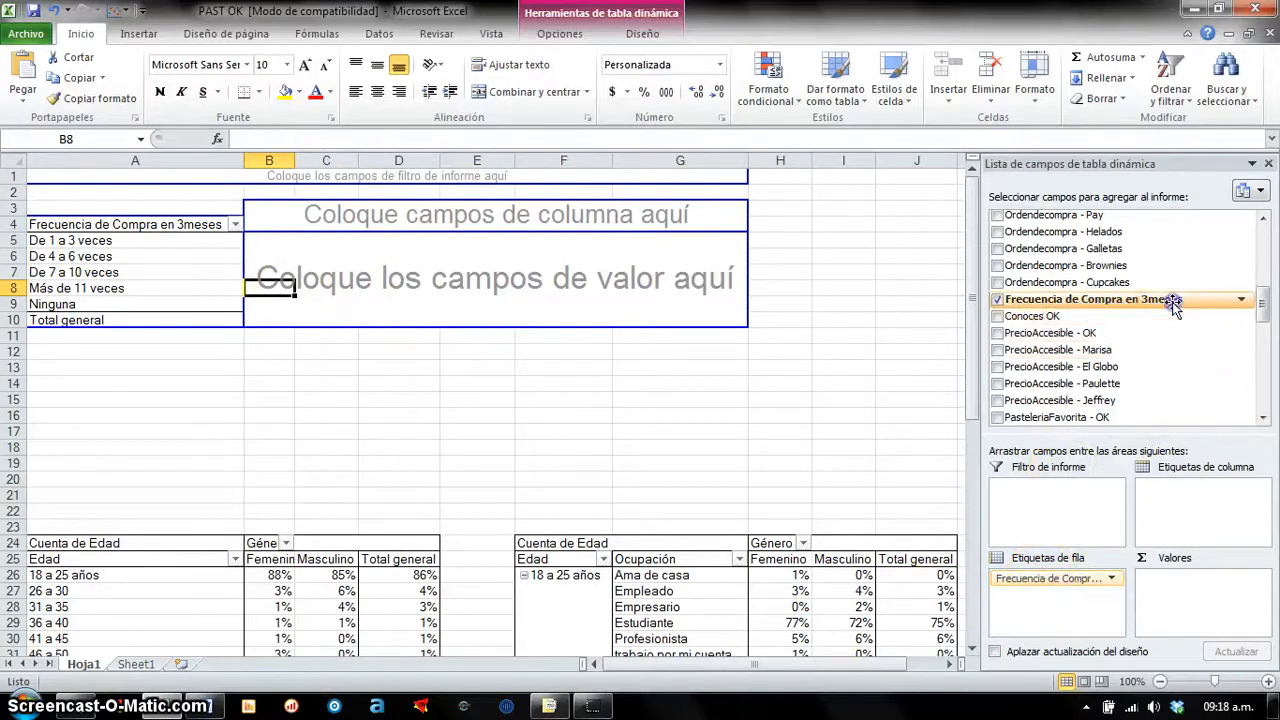
pyautogui.moveTo(1173, 305); pyautogui.dragTo(1215, 512)
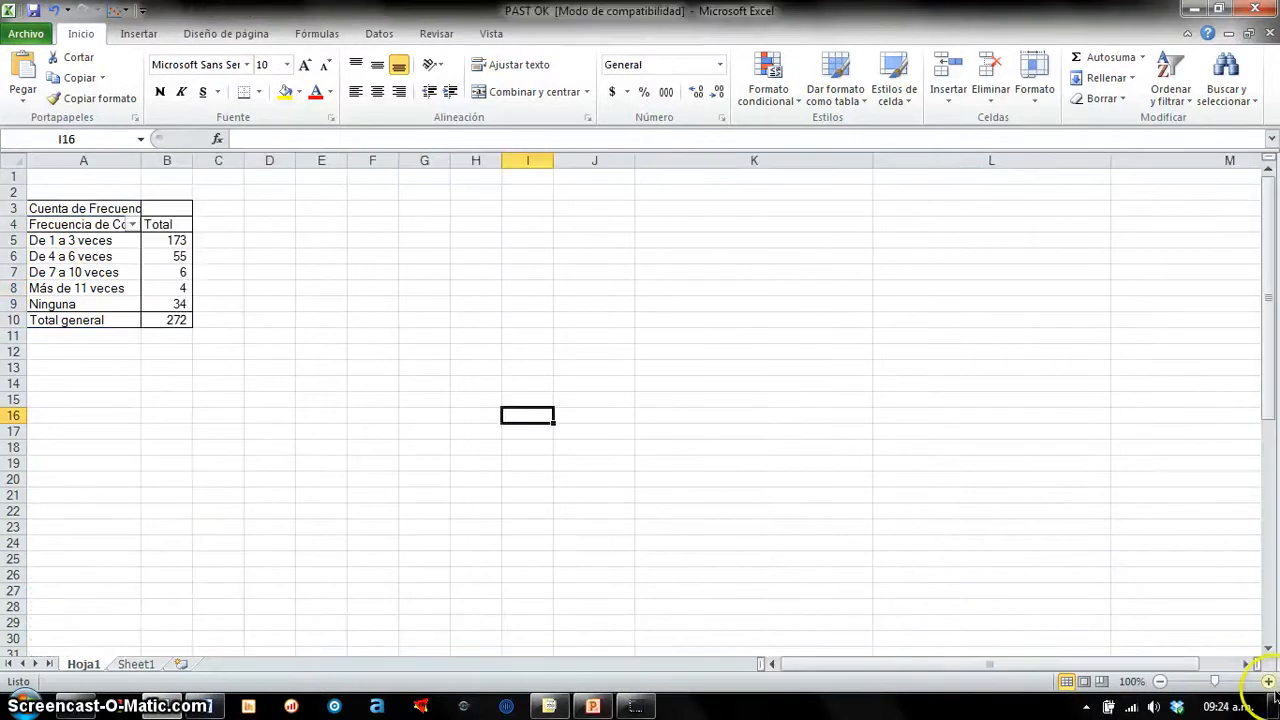
# Step: Add the Género field as column labels to the purchase frequency pivot table
pyautogui.click(1268, 681)
pyautogui.click(1268, 681)
pyautogui.click(1268, 681)
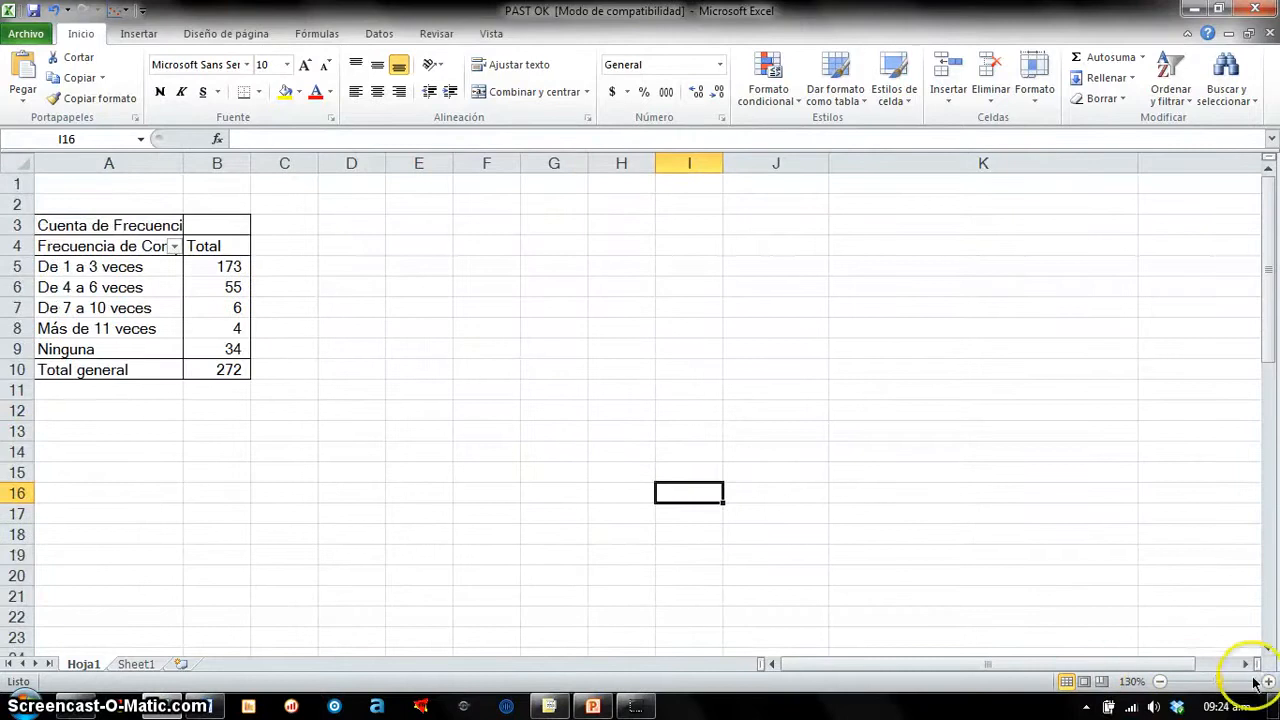
pyautogui.click(1268, 681)
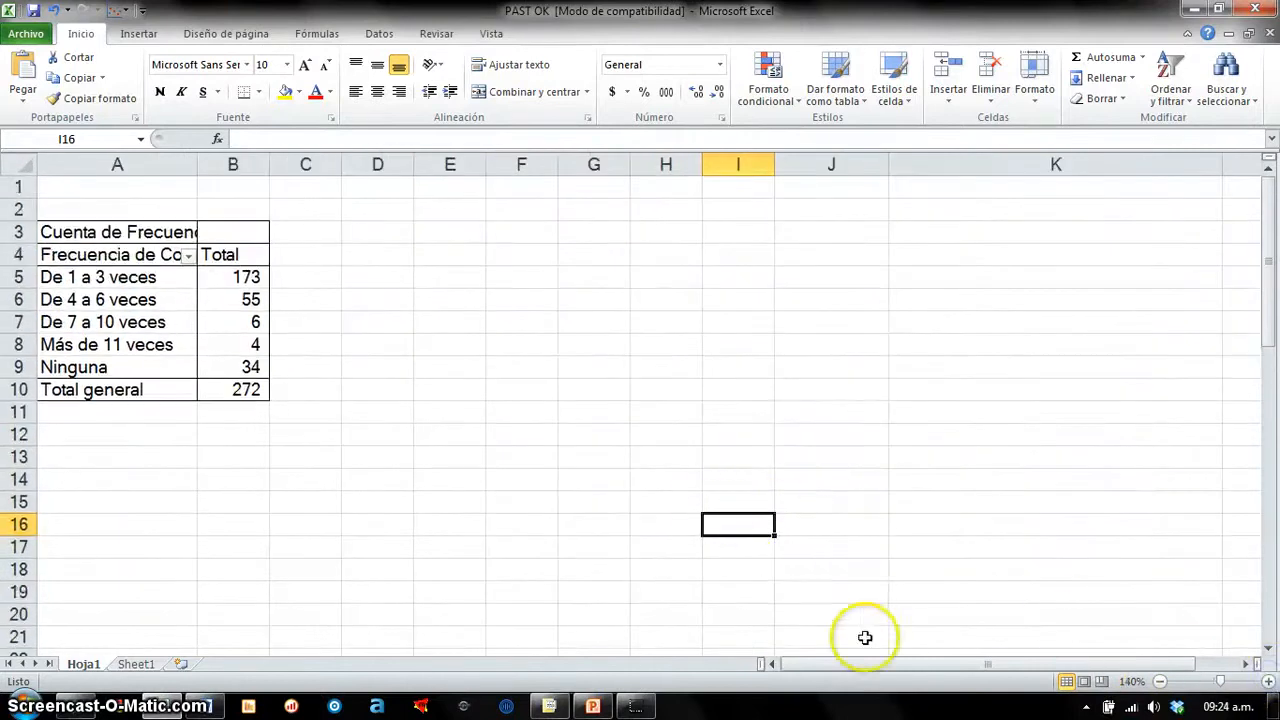
pyautogui.click(234, 320)
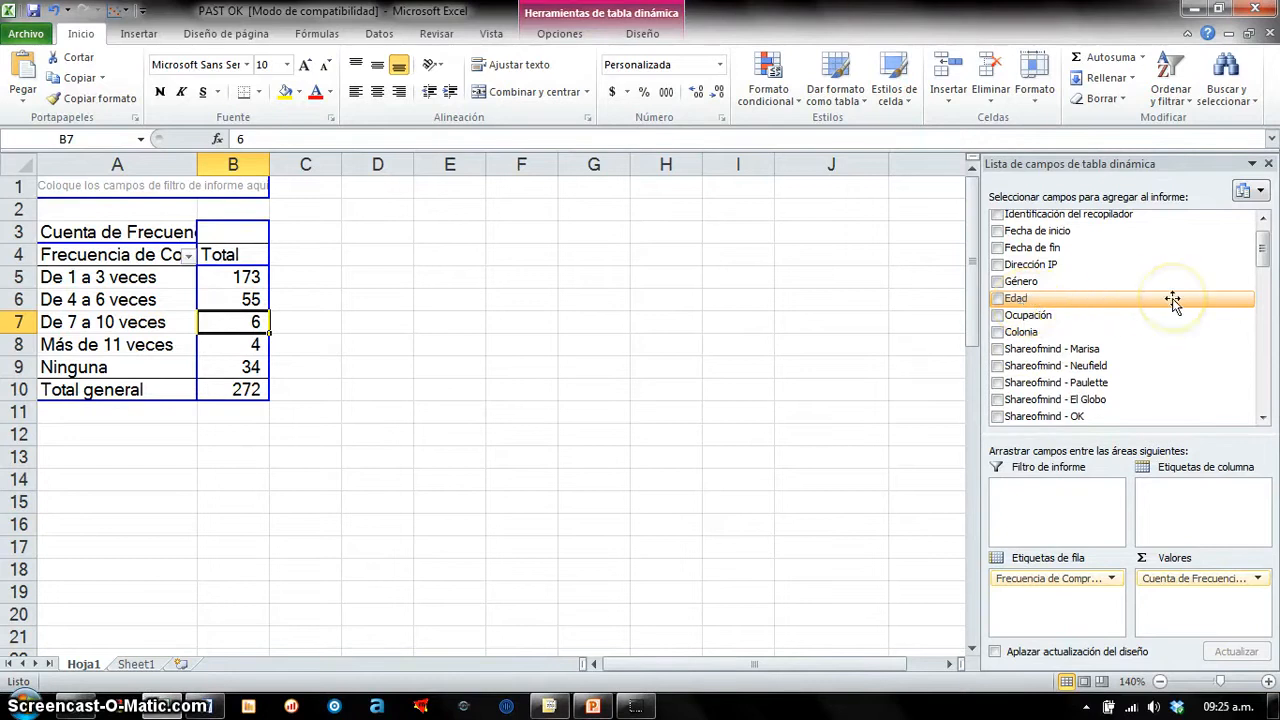
pyautogui.moveTo(1172, 298); pyautogui.dragTo(1203, 522)
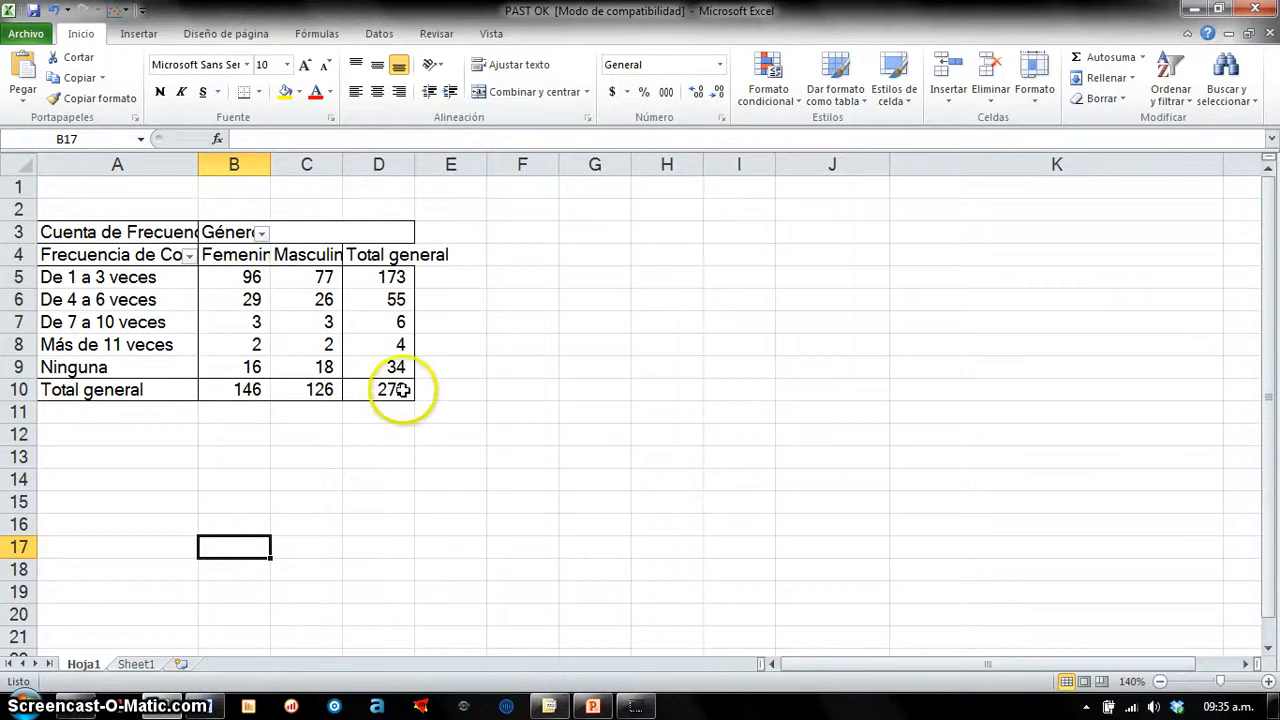
# Step: Review the counts by gender in B5:D10 and widen column A to fit the Frecuencia de Compra en 3meses row heading
pyautogui.moveTo(405, 389); pyautogui.dragTo(252, 277)
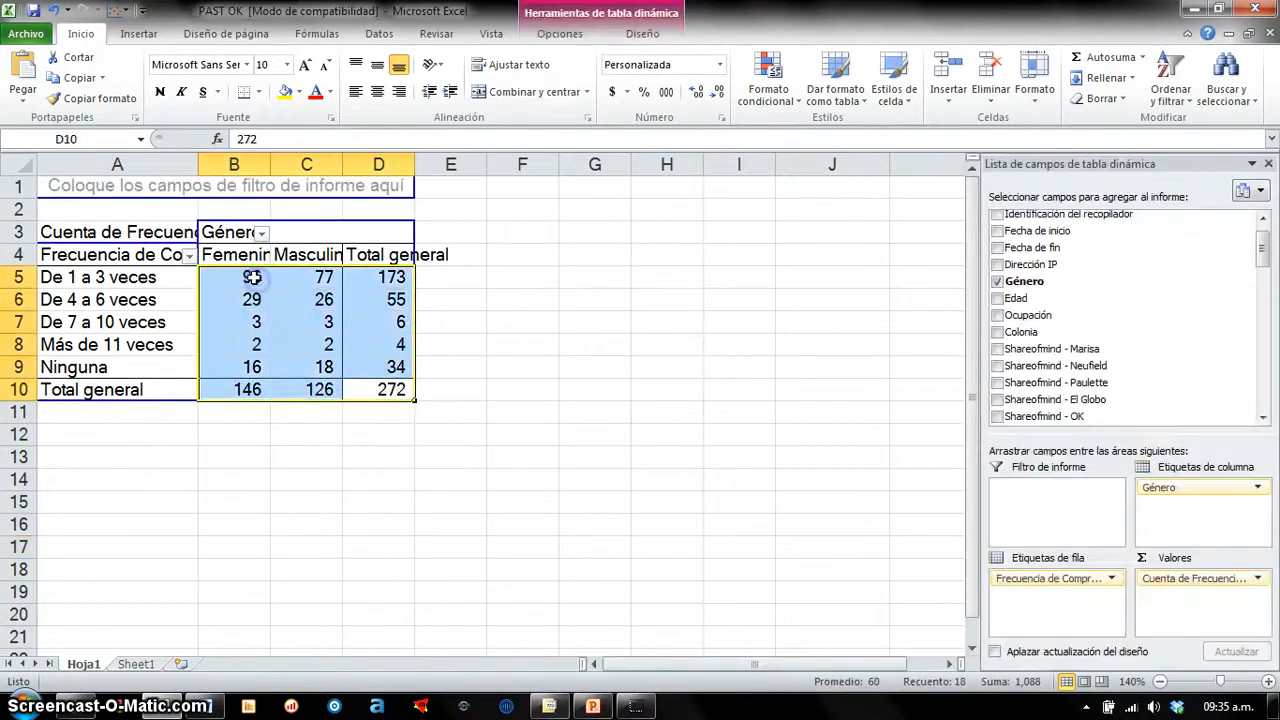
pyautogui.click(871, 621)
pyautogui.click(1268, 682)
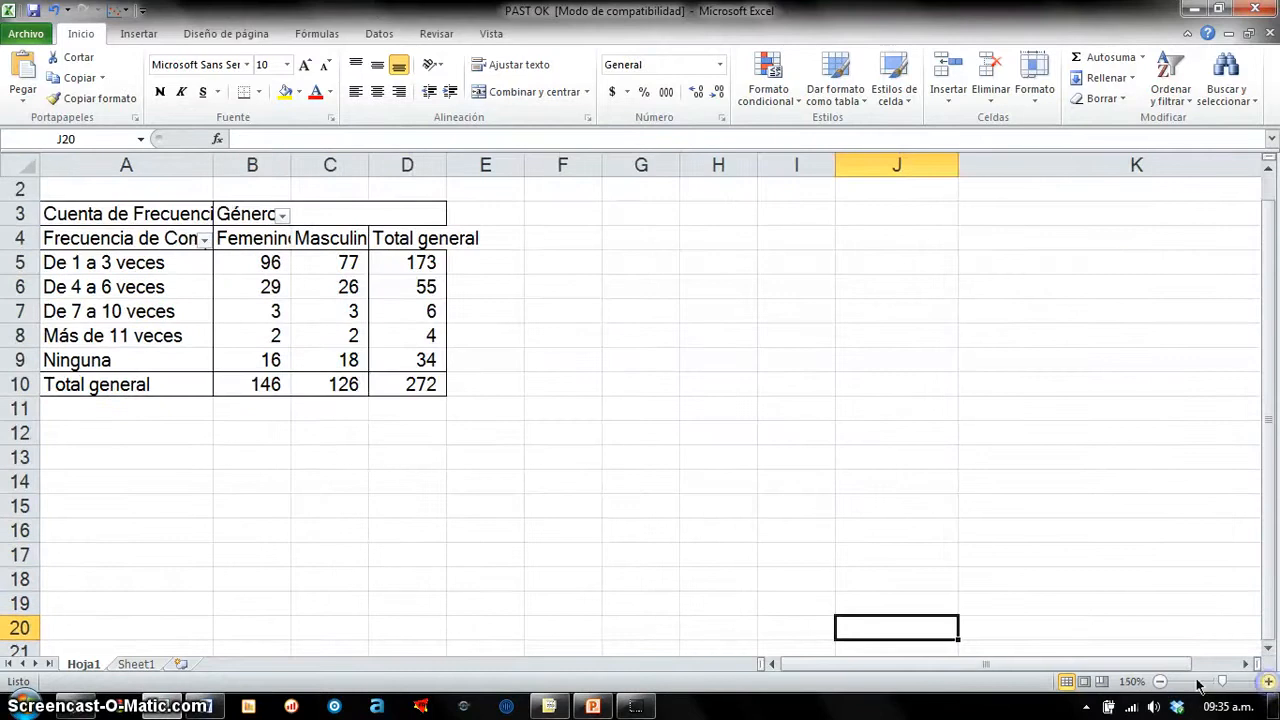
pyautogui.click(1269, 682)
pyautogui.moveTo(1141, 665); pyautogui.dragTo(1113, 656)
pyautogui.scroll(1, 948, 523)
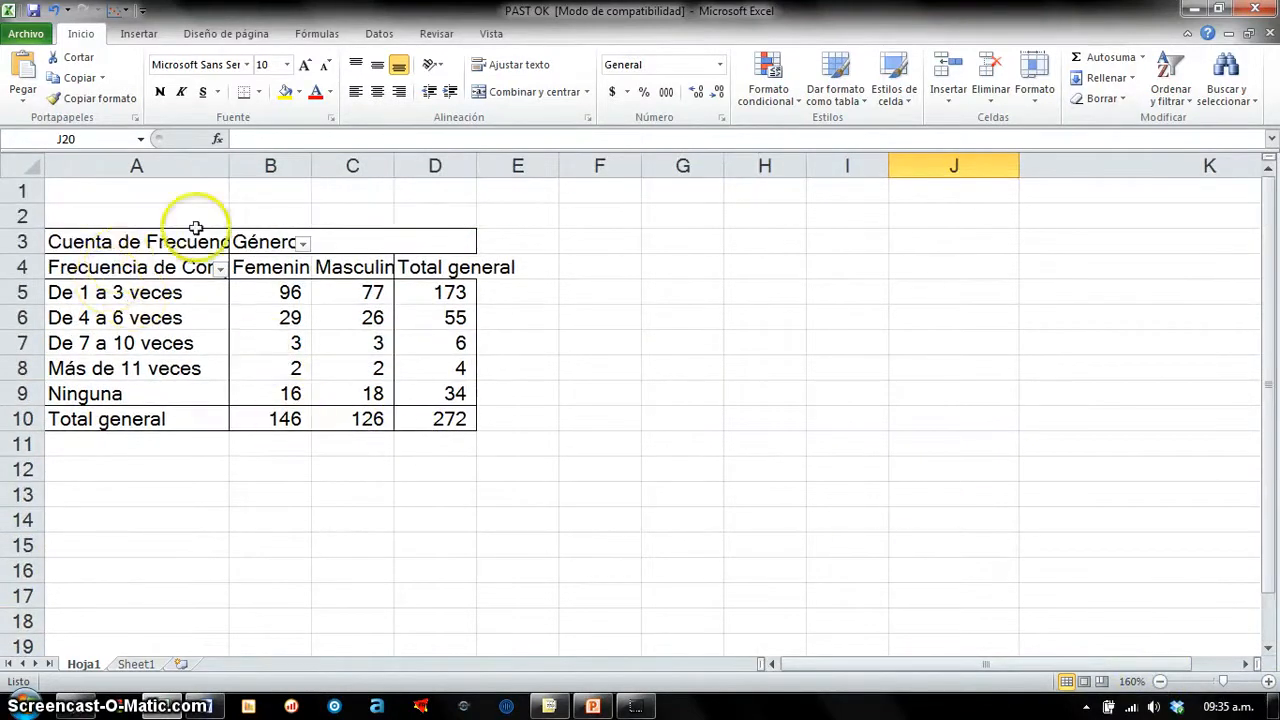
pyautogui.moveTo(233, 170); pyautogui.dragTo(396, 163)
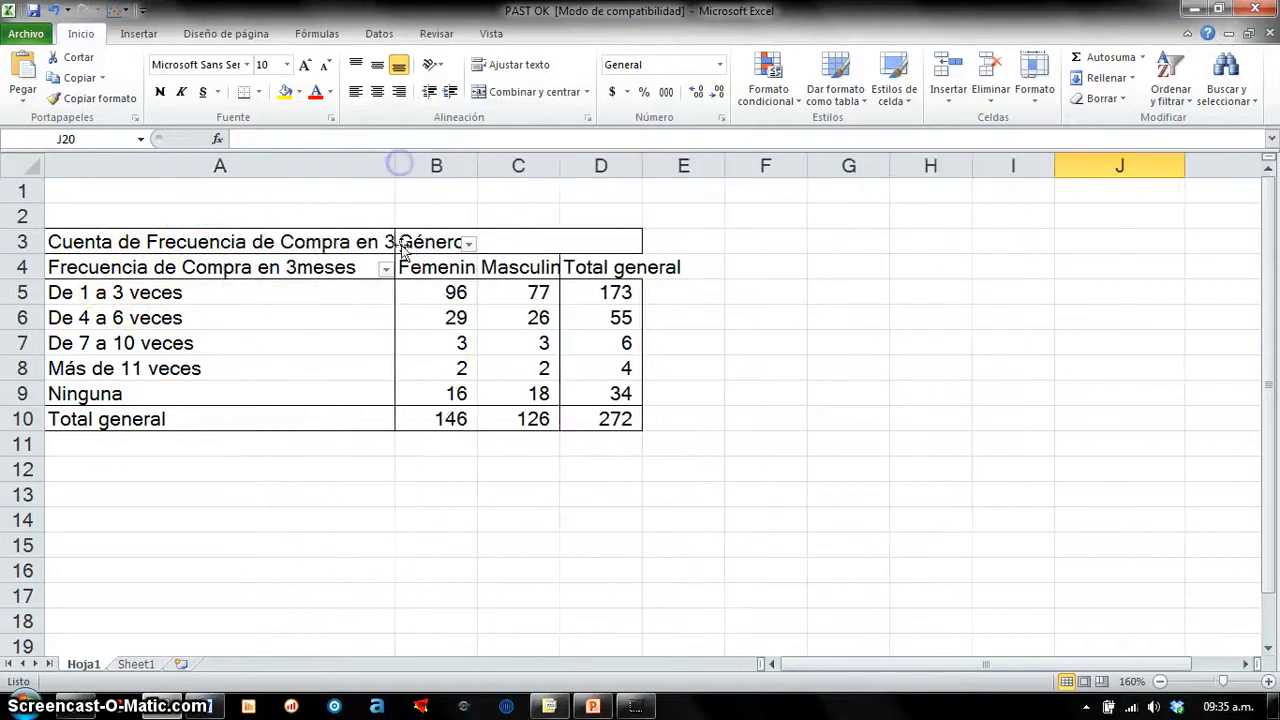
pyautogui.click(611, 423)
pyautogui.click(645, 466)
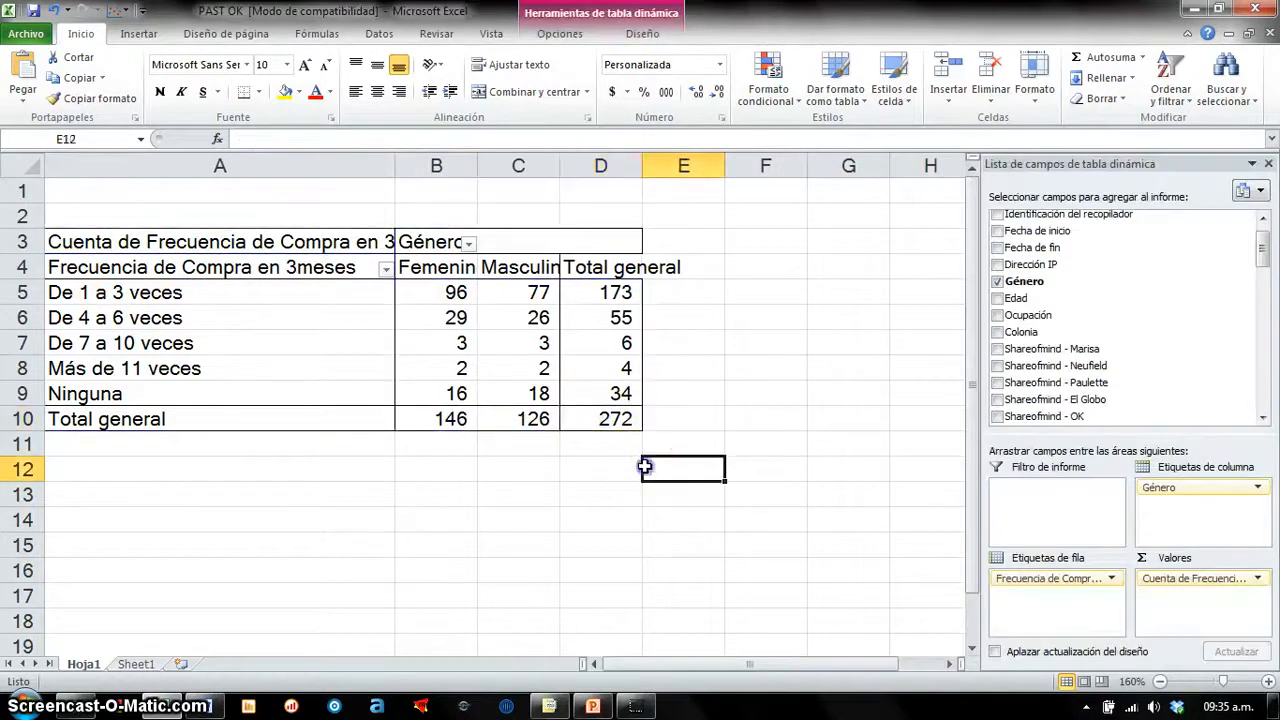
# Step: Examine the Femenino counts, the De 1 a 3 veces row and the grand total of the purchase frequency pivot table
pyautogui.moveTo(456, 292); pyautogui.dragTo(428, 414)
pyautogui.click(441, 292)
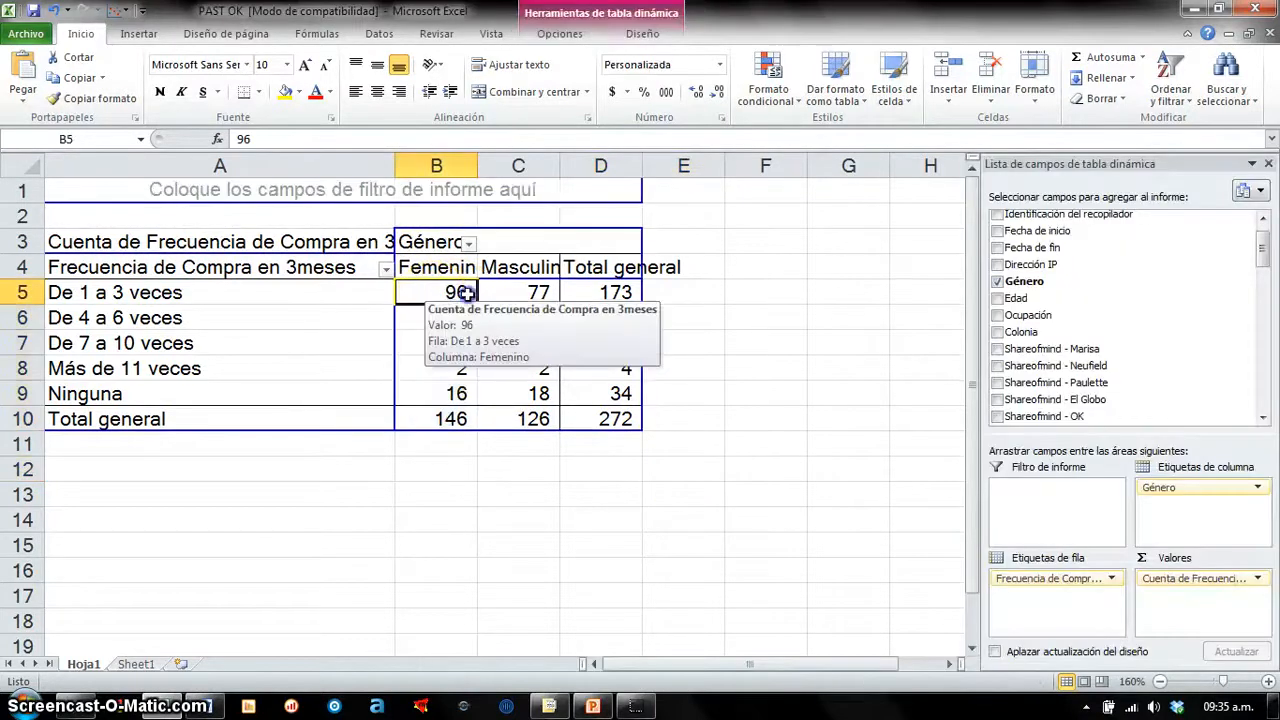
pyautogui.moveTo(441, 292); pyautogui.dragTo(449, 424)
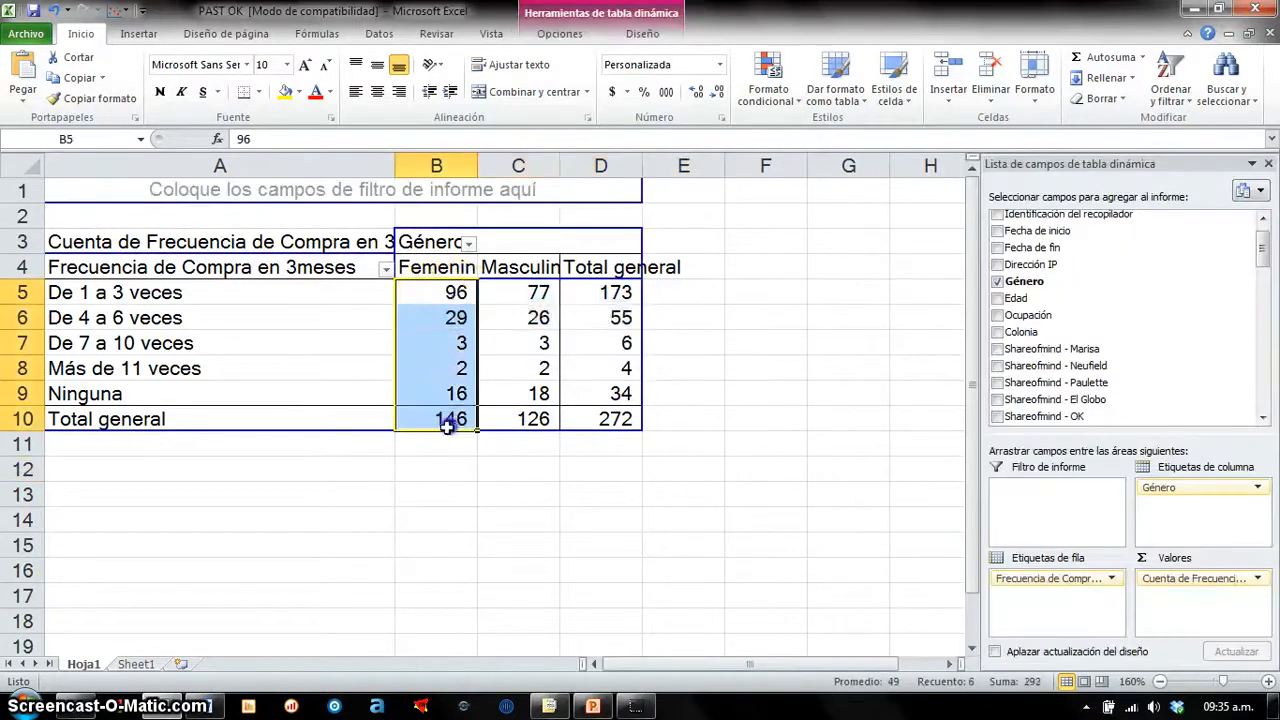
pyautogui.moveTo(435, 305); pyautogui.dragTo(583, 292)
pyautogui.click(610, 422)
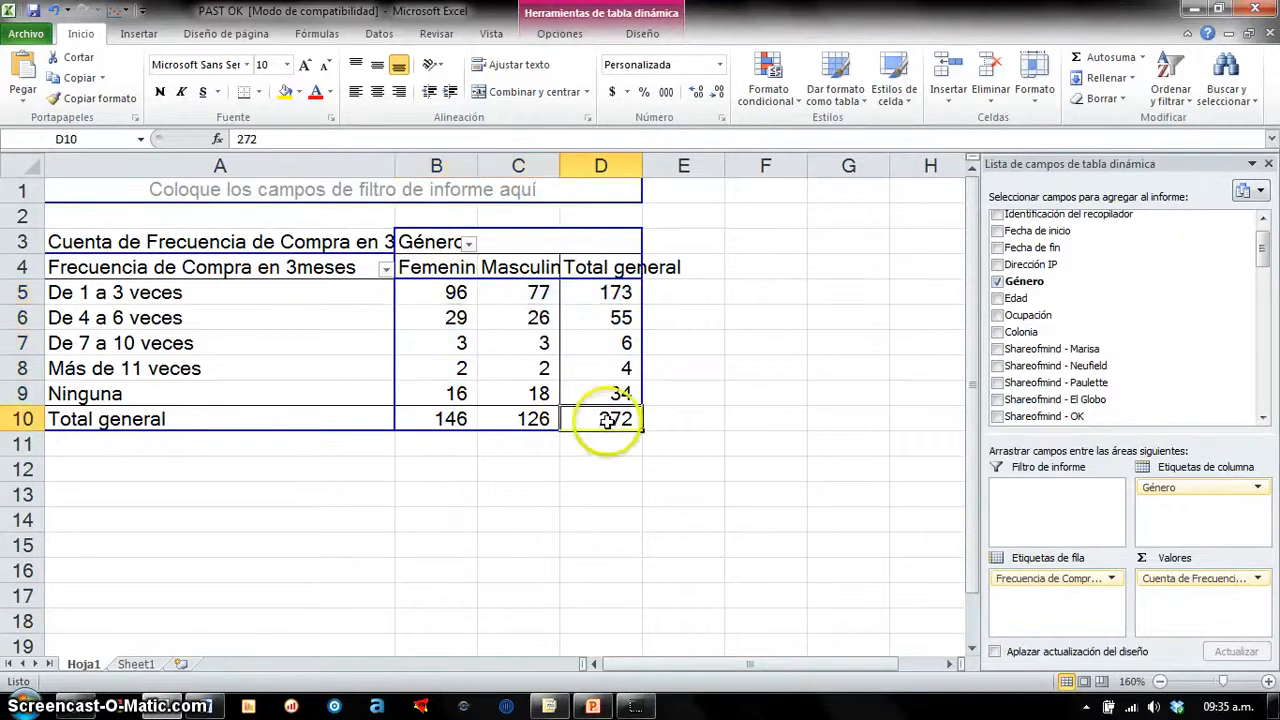
pyautogui.click(733, 437)
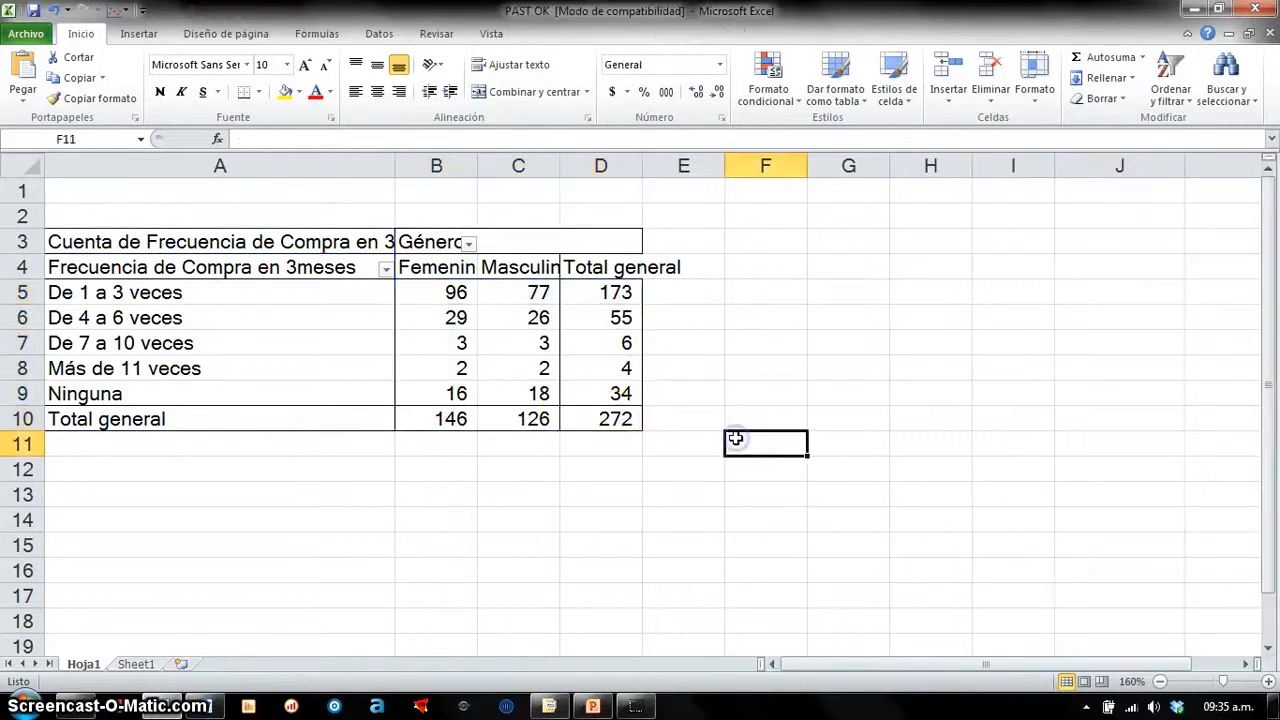
# Step: Open the value field settings for Cuenta de Frecuencia de Compra en 3meses in the pivot table
pyautogui.click(605, 418)
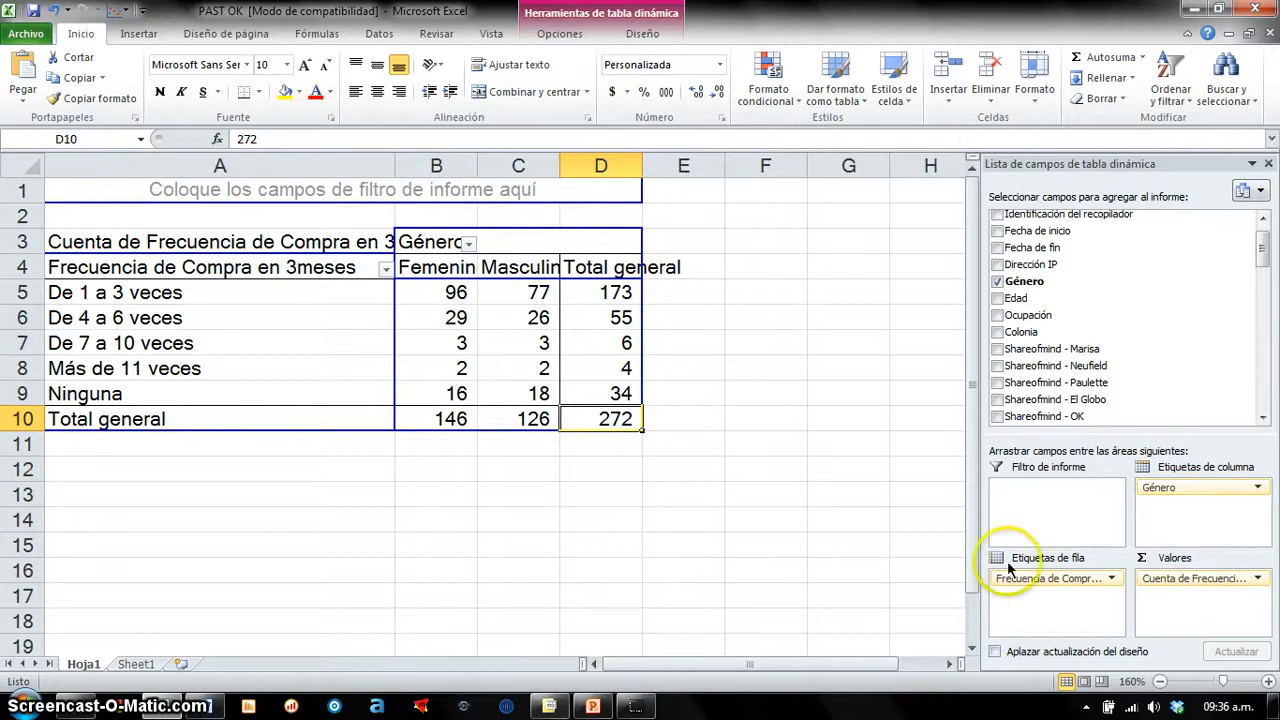
pyautogui.click(1188, 582)
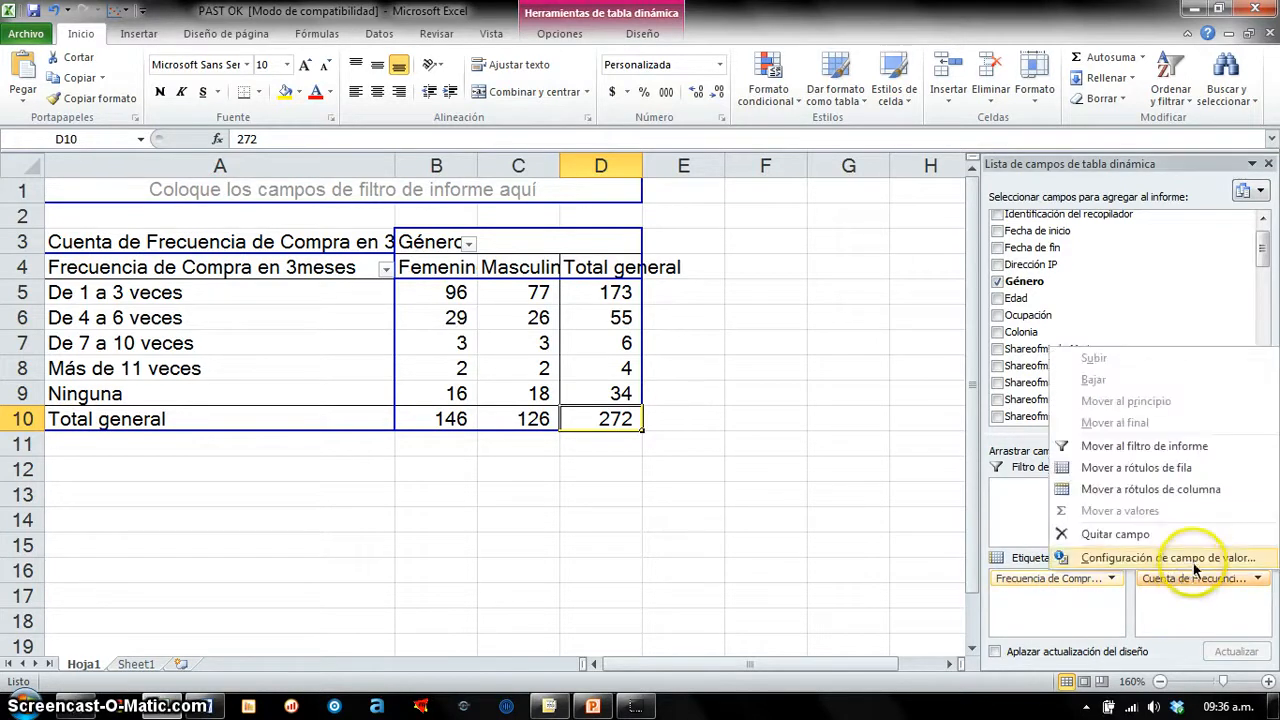
pyautogui.click(1262, 566)
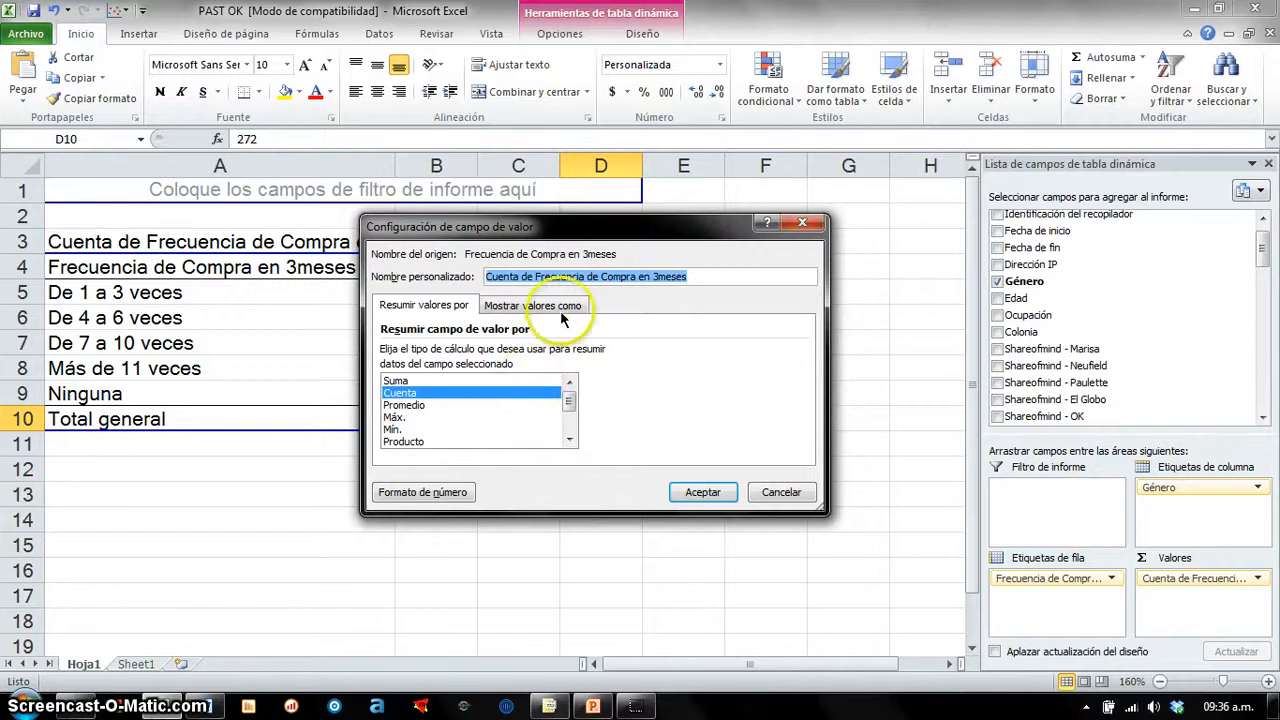
pyautogui.moveTo(580, 232); pyautogui.dragTo(594, 264)
pyautogui.moveTo(700, 305); pyautogui.dragTo(505, 312)
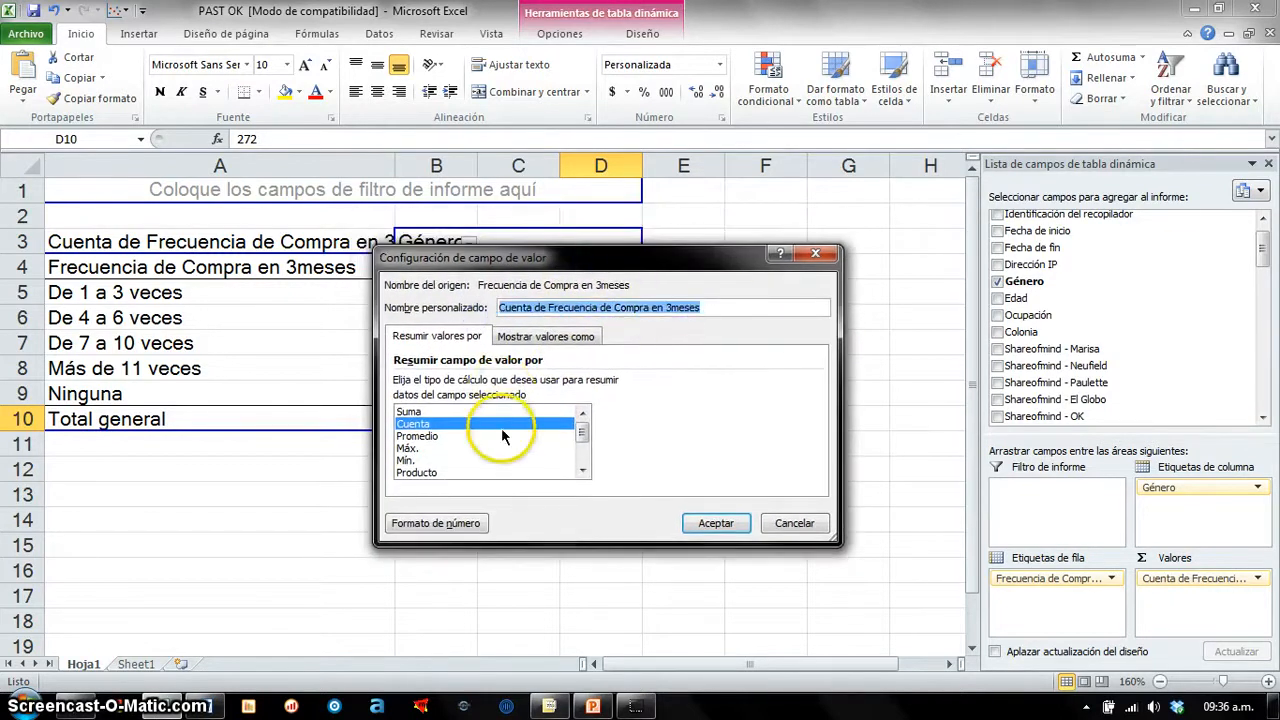
# Step: Try Promedio and Suma as the value field's summary calculation and set it back to Cuenta
pyautogui.click(469, 436)
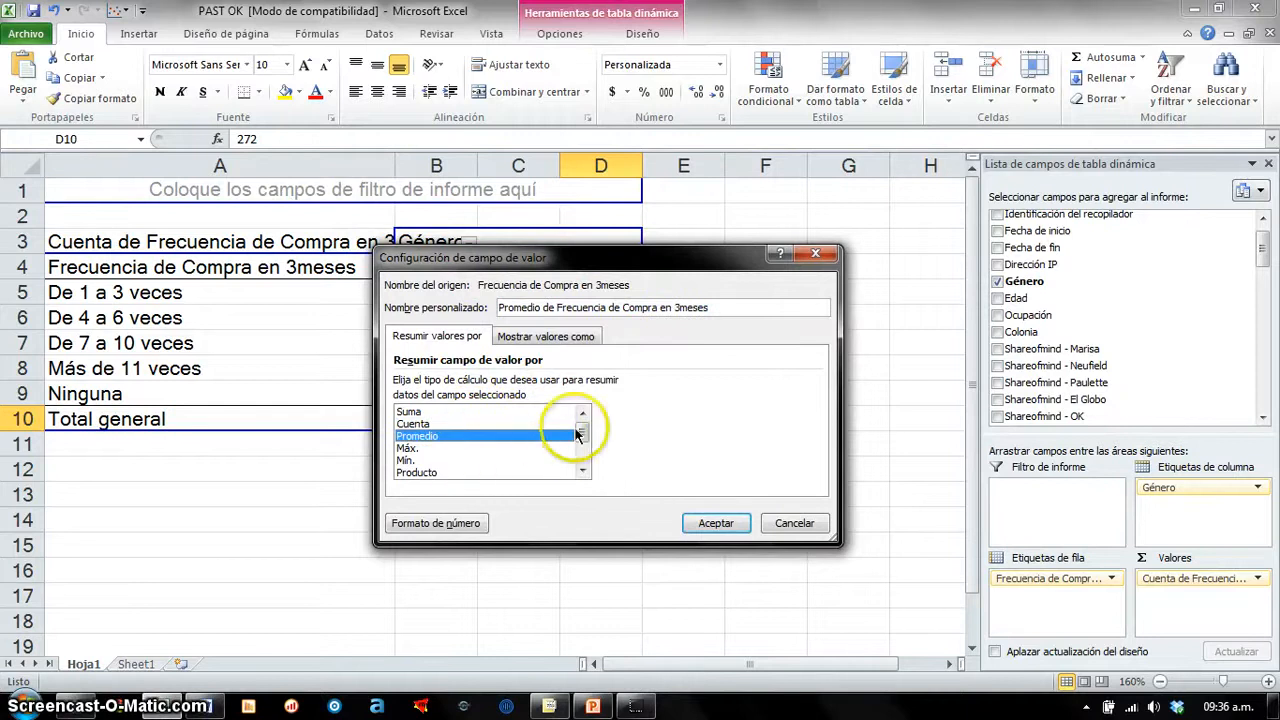
pyautogui.moveTo(581, 430); pyautogui.dragTo(582, 448)
pyautogui.click(545, 460)
pyautogui.moveTo(581, 443); pyautogui.dragTo(580, 418)
pyautogui.click(552, 411)
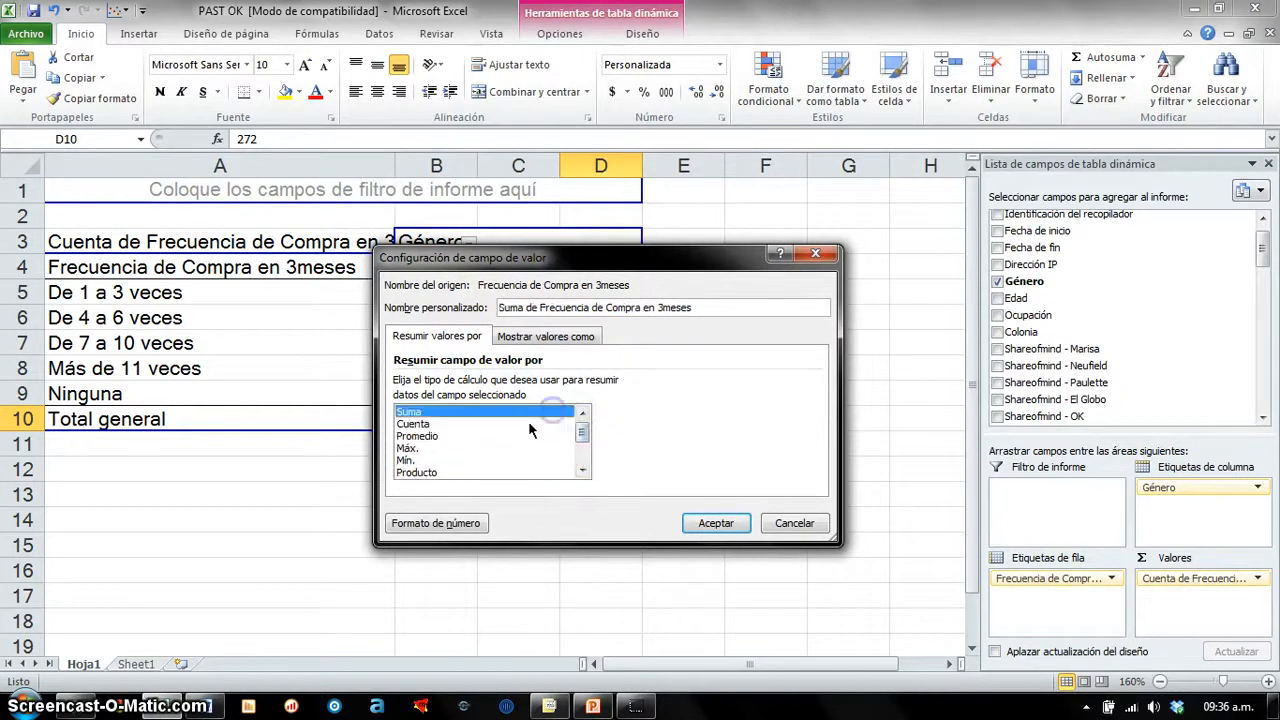
pyautogui.click(527, 424)
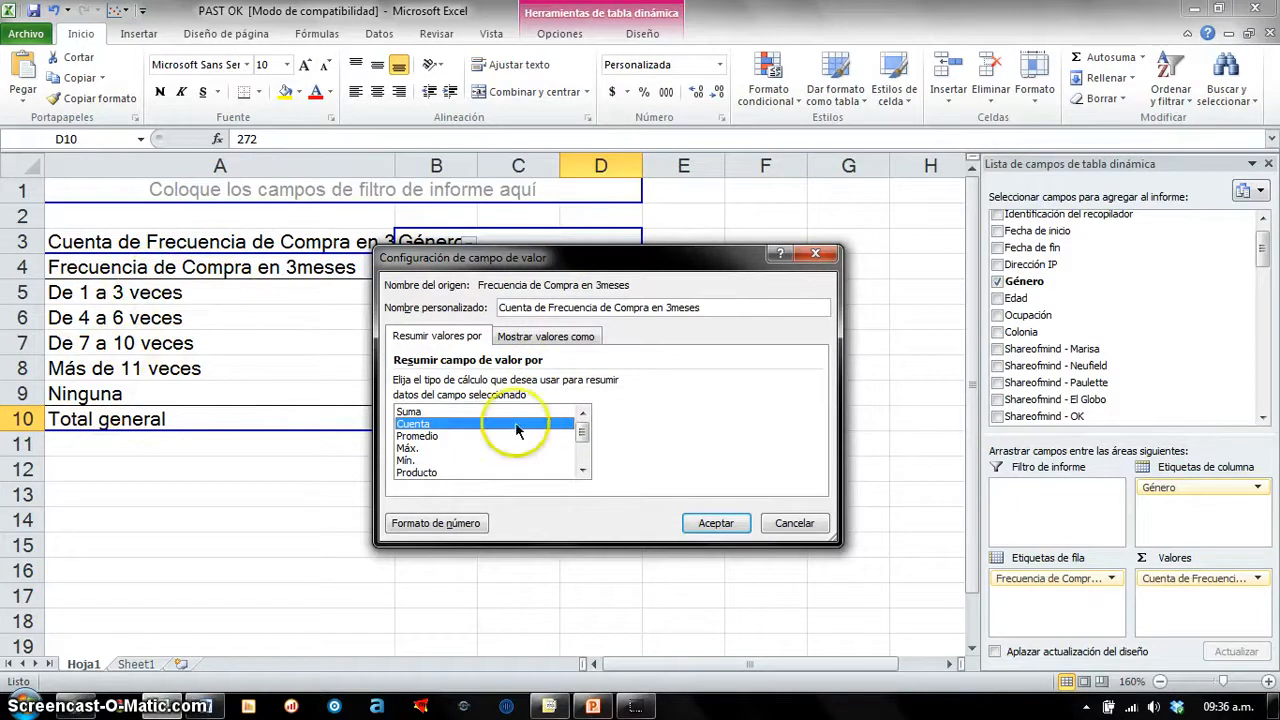
# Step: Show the counted purchase frequency values as % del total general
pyautogui.click(550, 338)
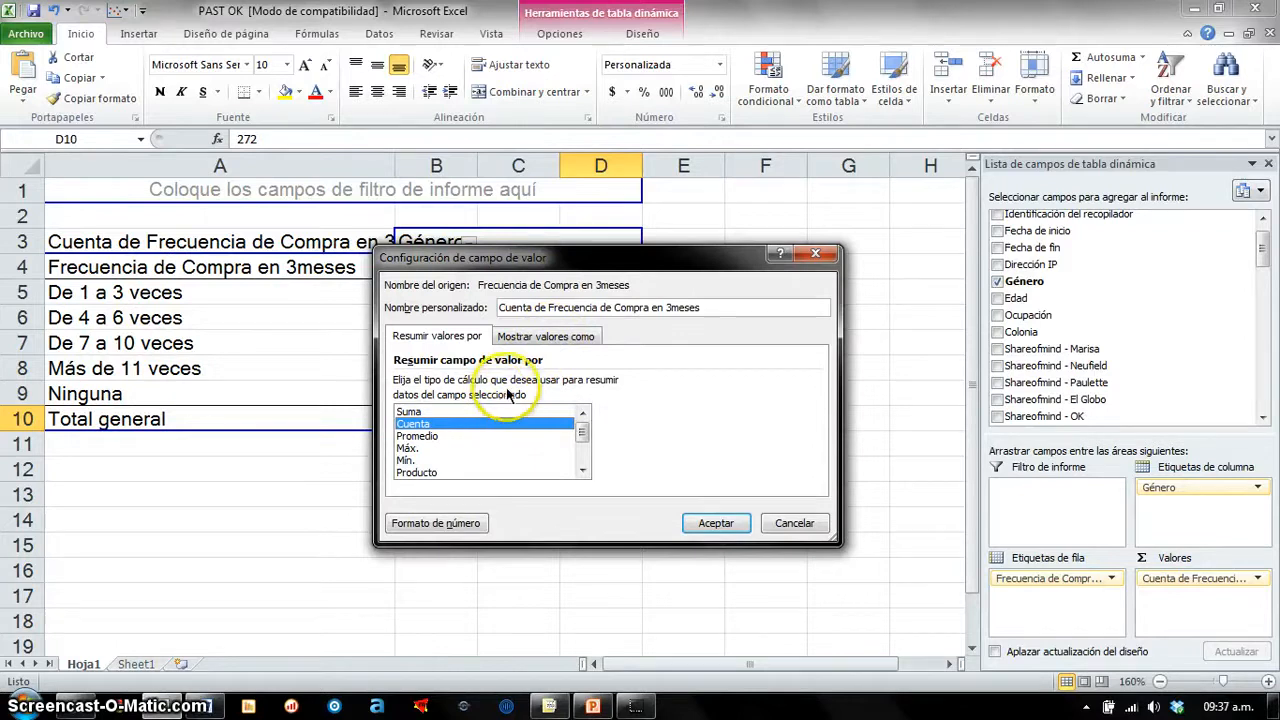
pyautogui.click(548, 336)
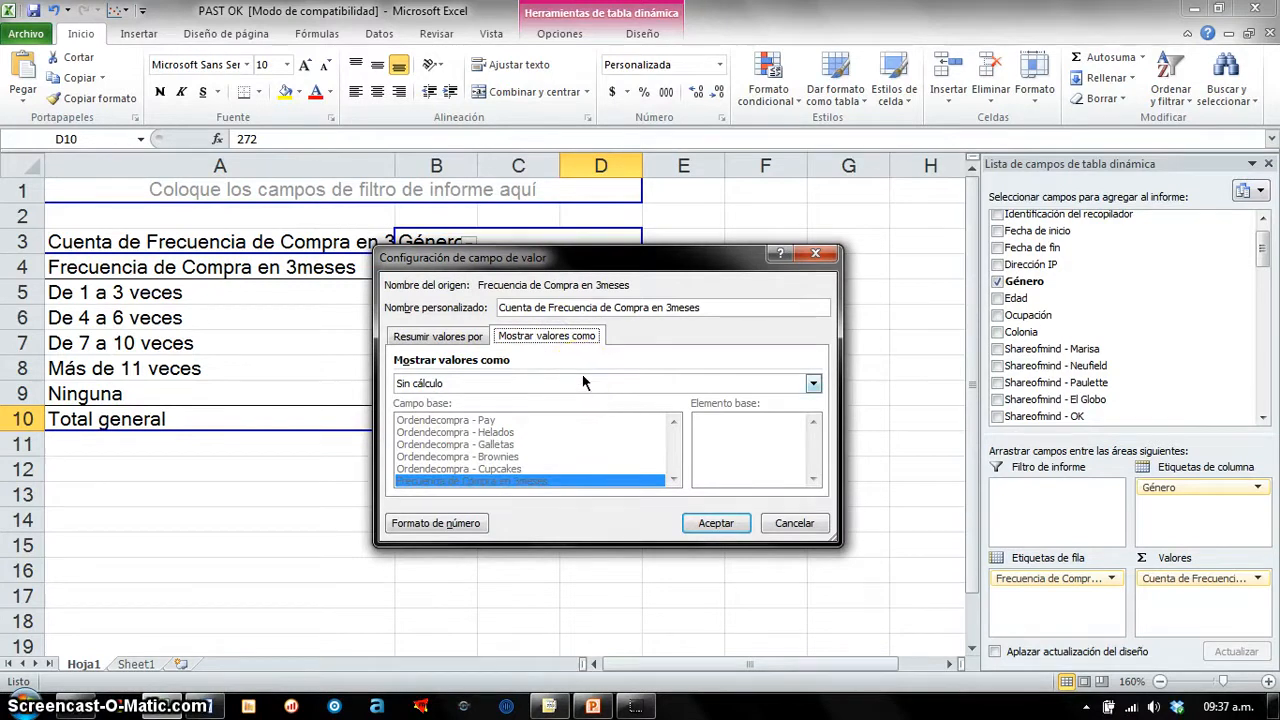
pyautogui.click(583, 381)
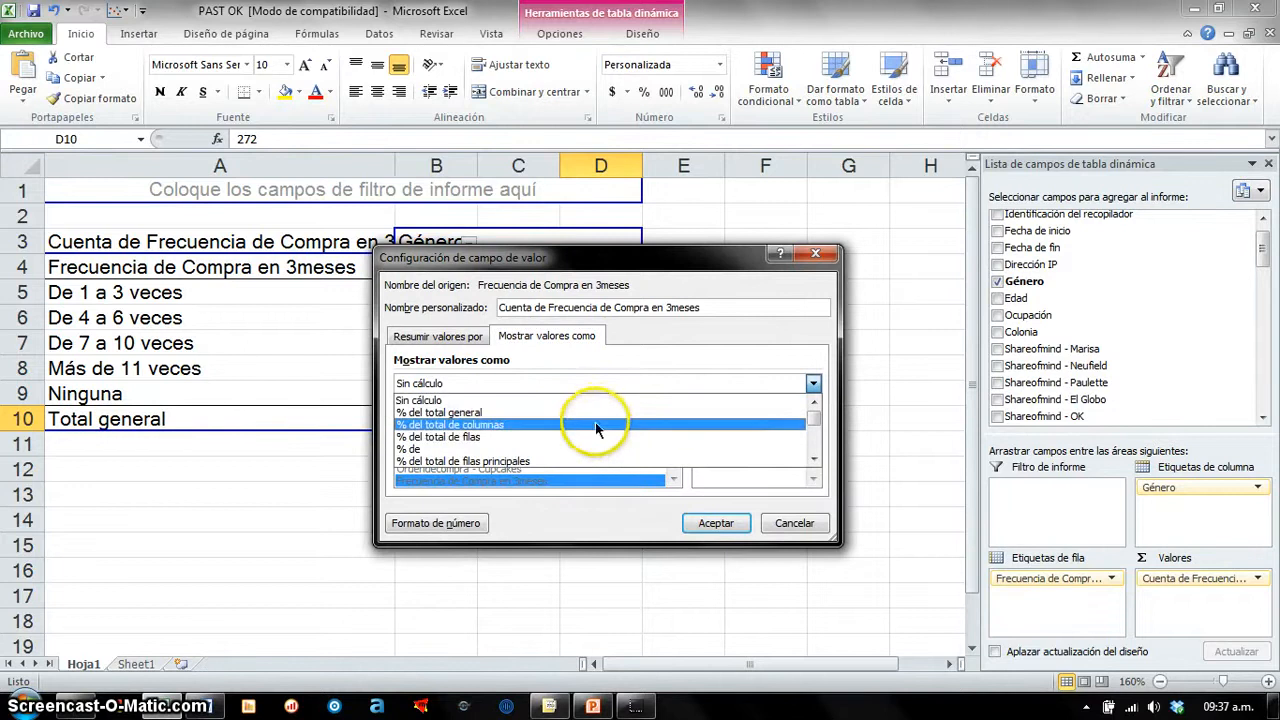
pyautogui.click(594, 413)
pyautogui.click(716, 523)
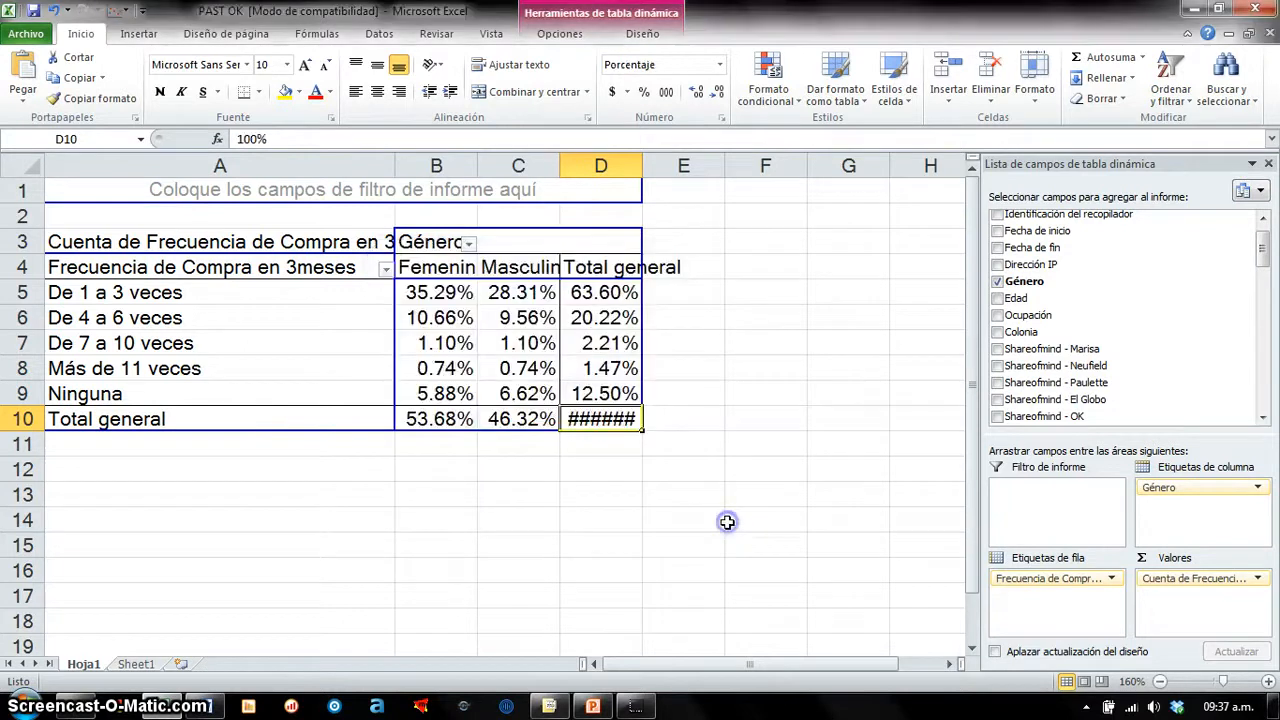
# Step: Format the percentages in B5:D10 with no decimals and review the Femenino column and the De 1 a 3 veces row
pyautogui.moveTo(436, 292); pyautogui.dragTo(618, 422)
pyautogui.click(718, 91)
pyautogui.click(718, 91)
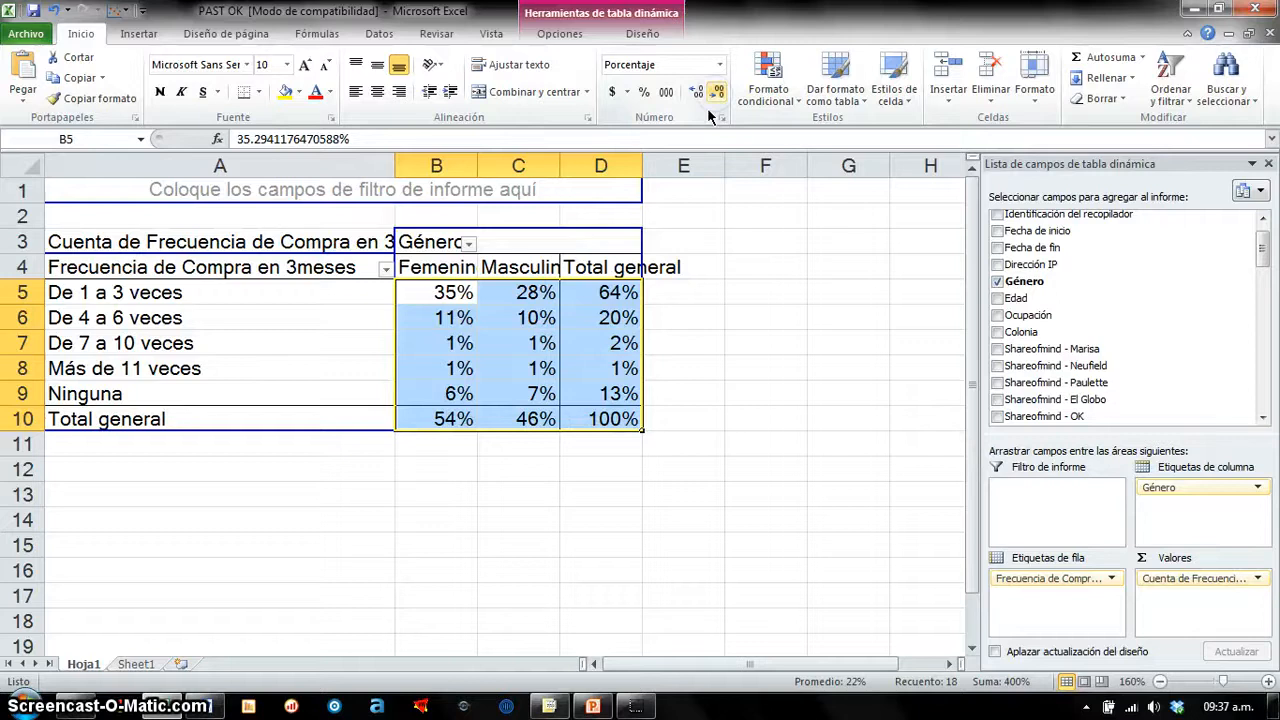
pyautogui.click(721, 378)
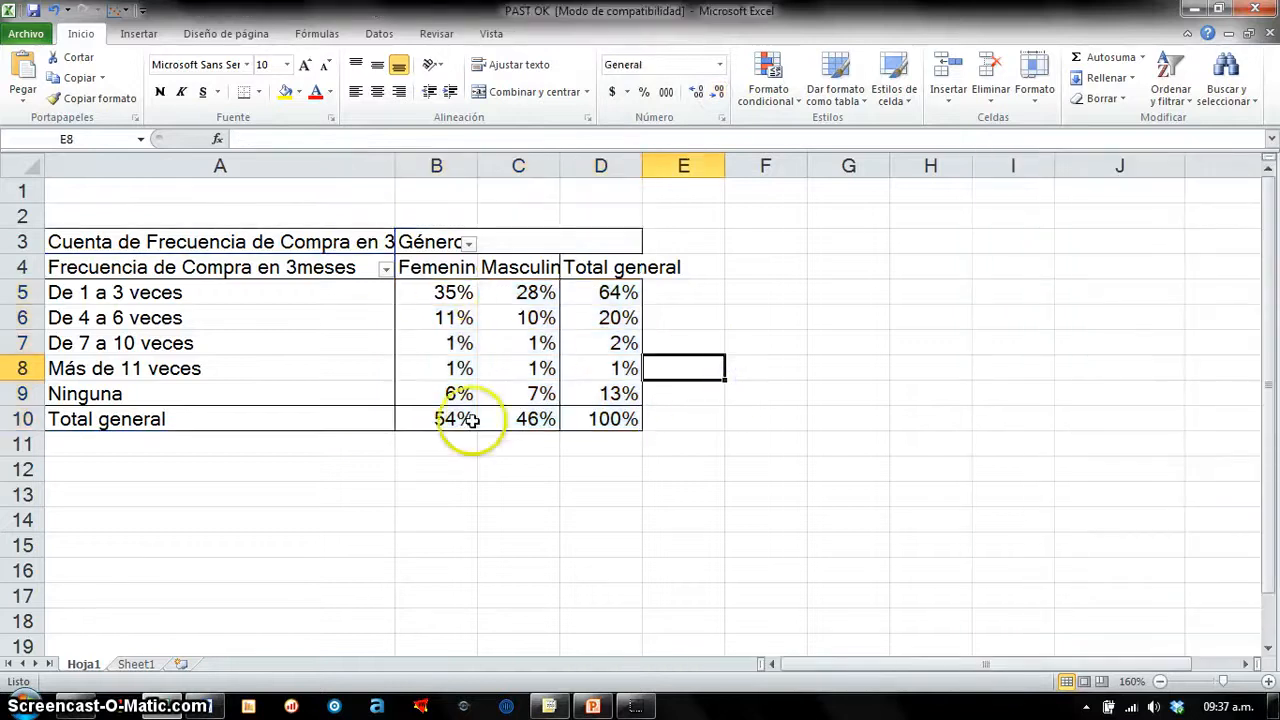
pyautogui.moveTo(457, 291); pyautogui.dragTo(466, 418)
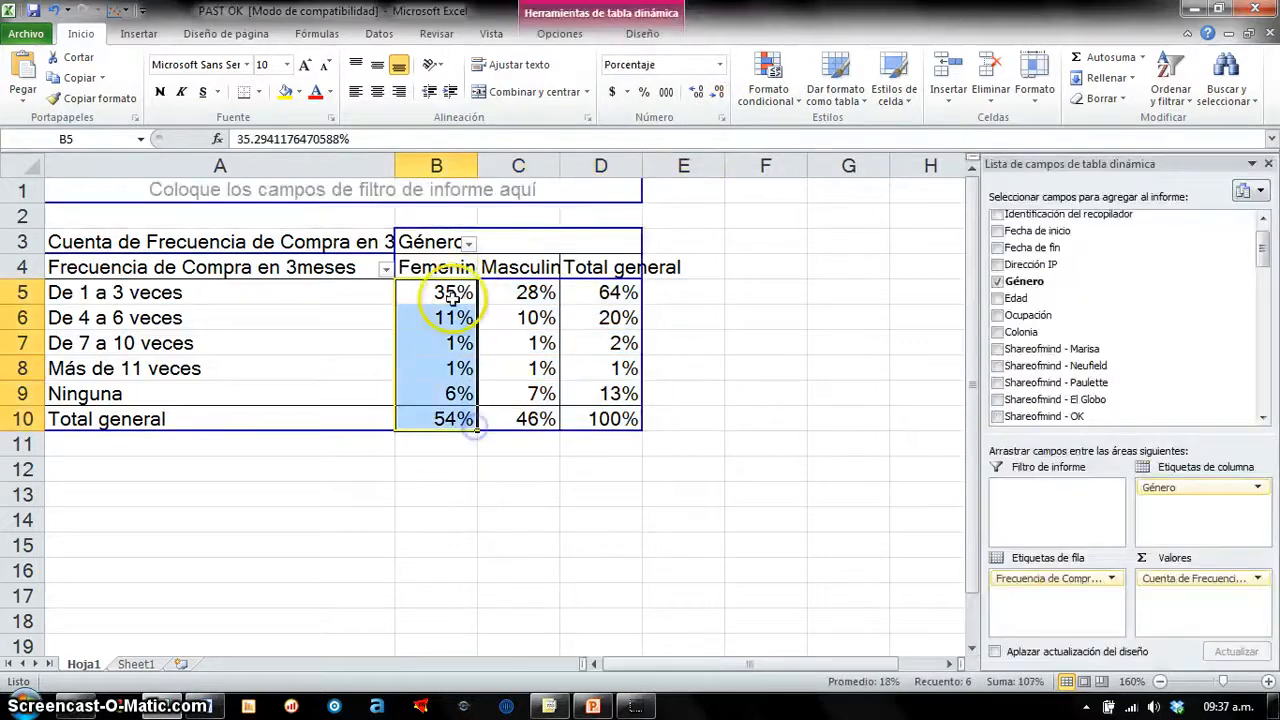
pyautogui.click(458, 292)
pyautogui.moveTo(507, 290); pyautogui.dragTo(608, 292)
pyautogui.click(738, 364)
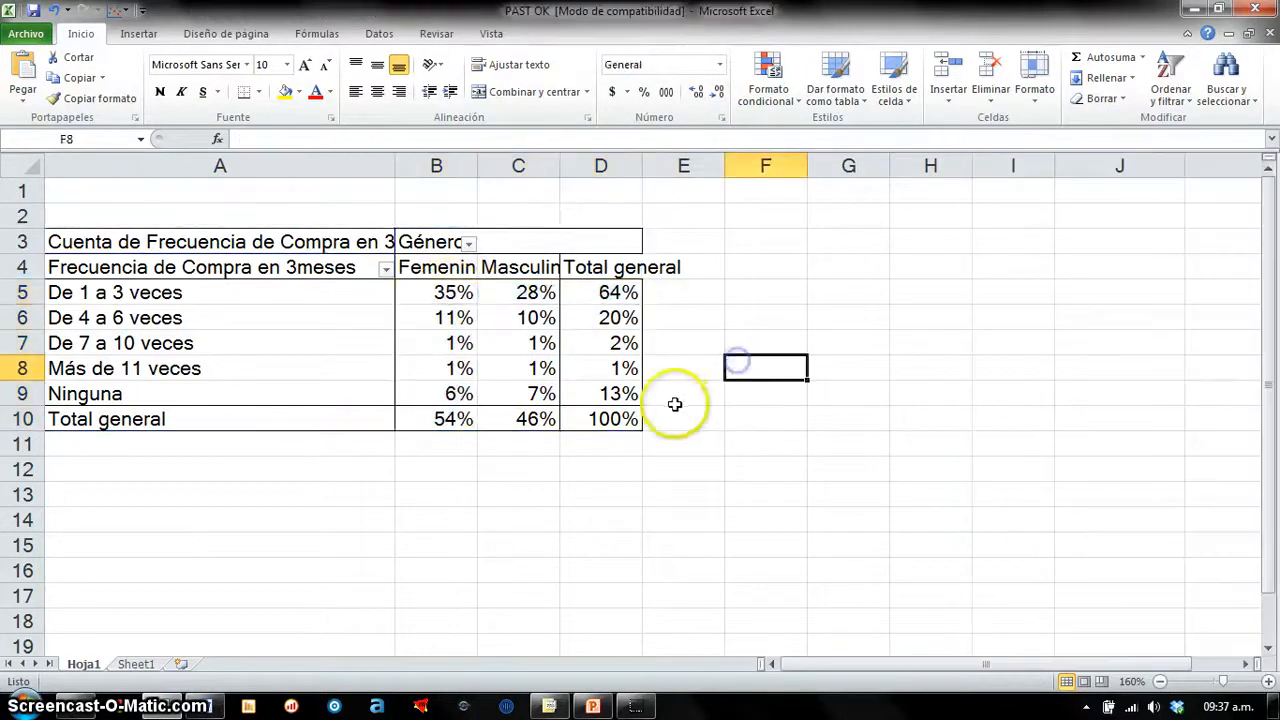
# Step: Change the purchase frequency value field to show its values as % del total de columnas
pyautogui.click(622, 421)
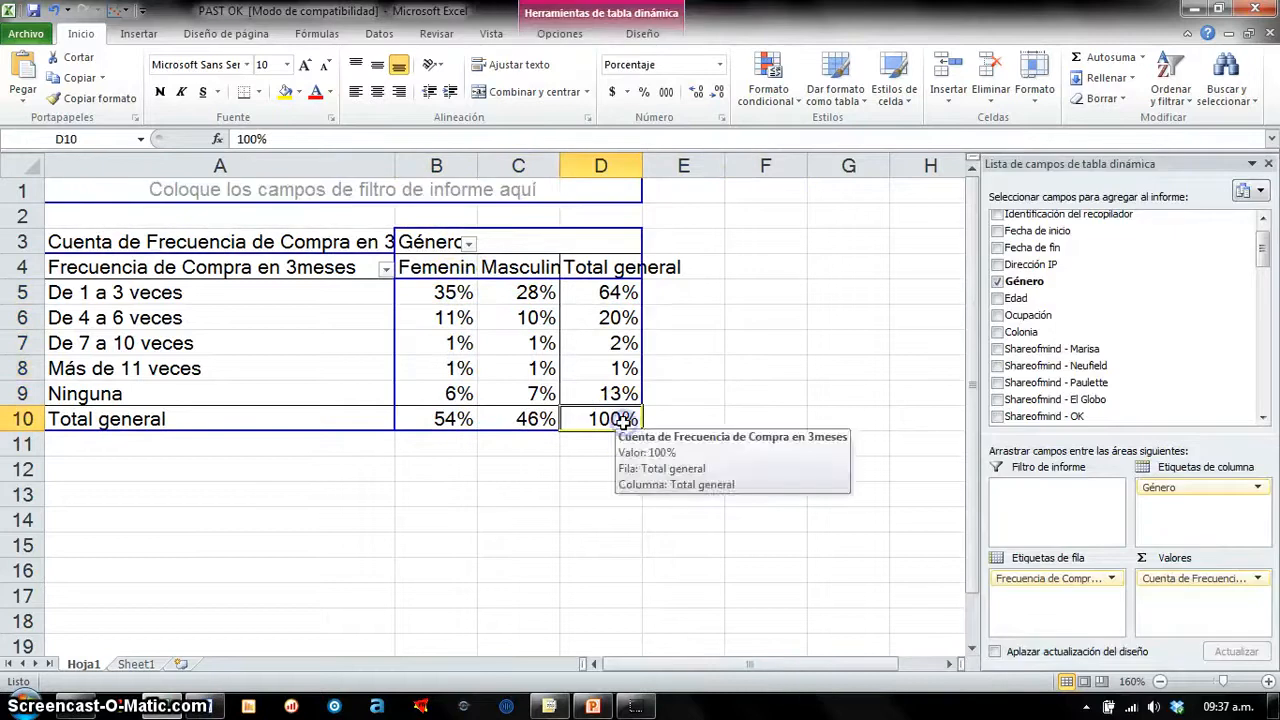
pyautogui.click(1178, 579)
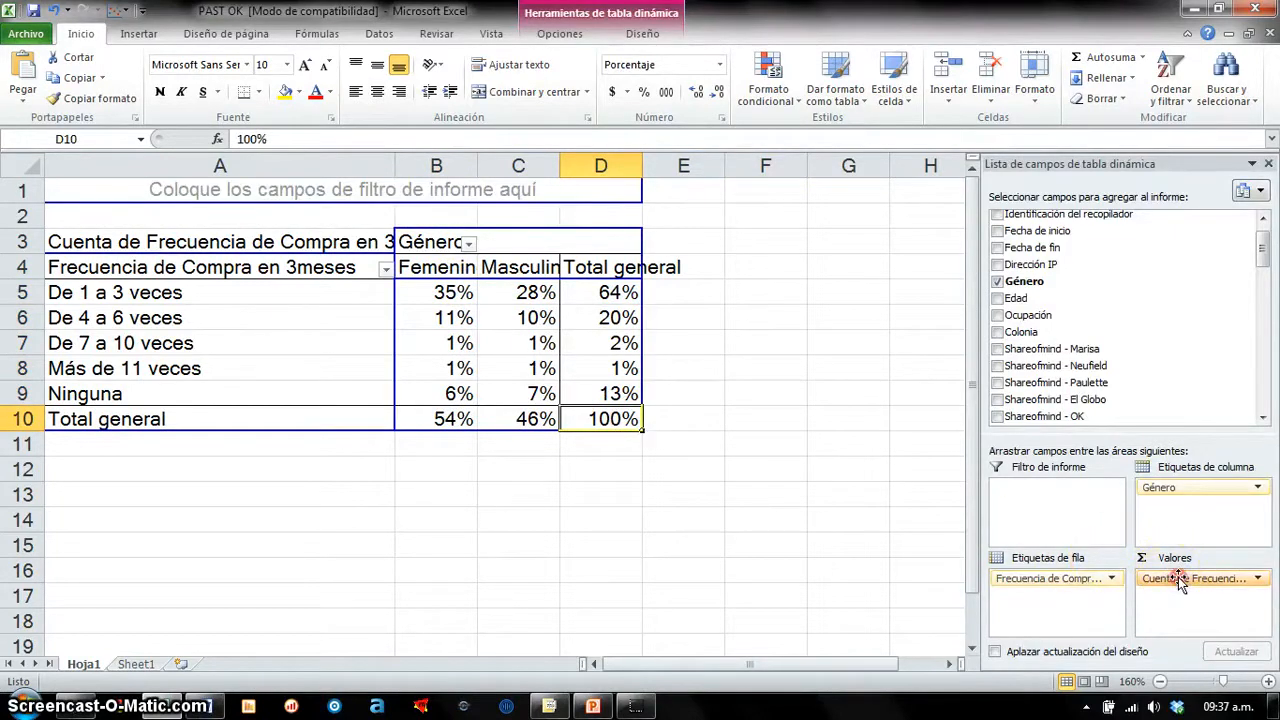
pyautogui.click(1180, 565)
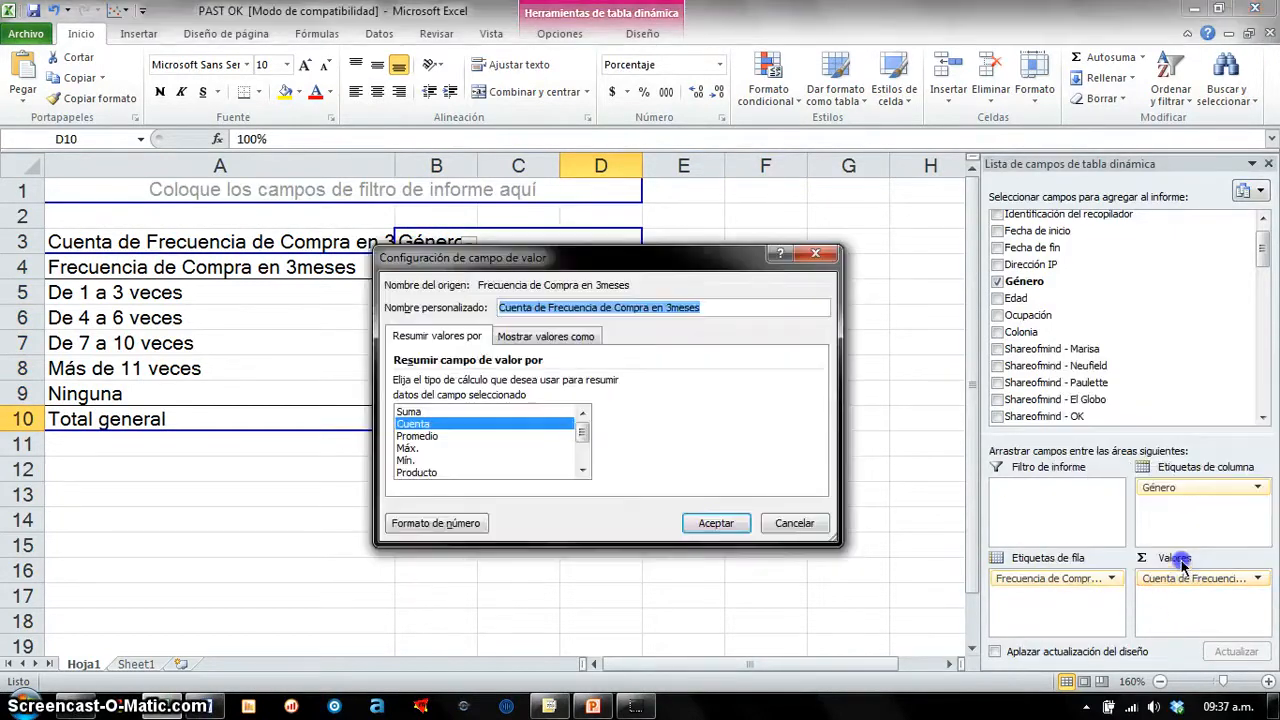
pyautogui.click(524, 337)
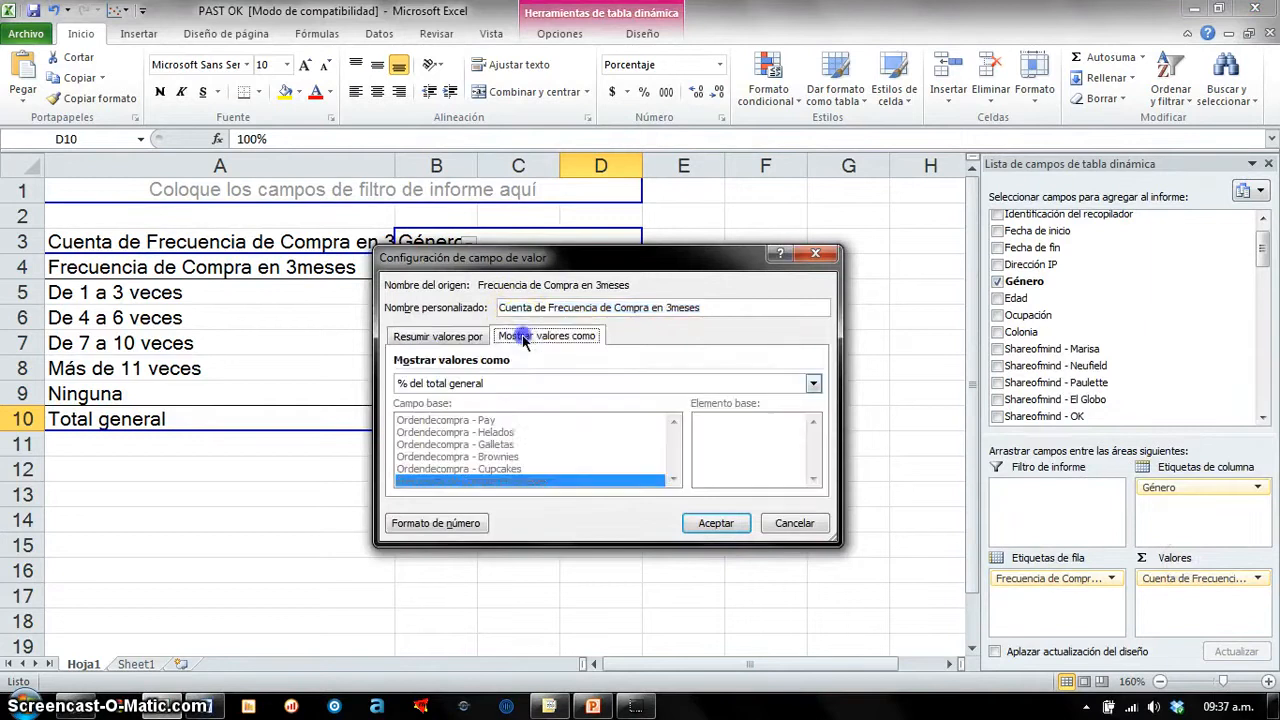
pyautogui.click(547, 385)
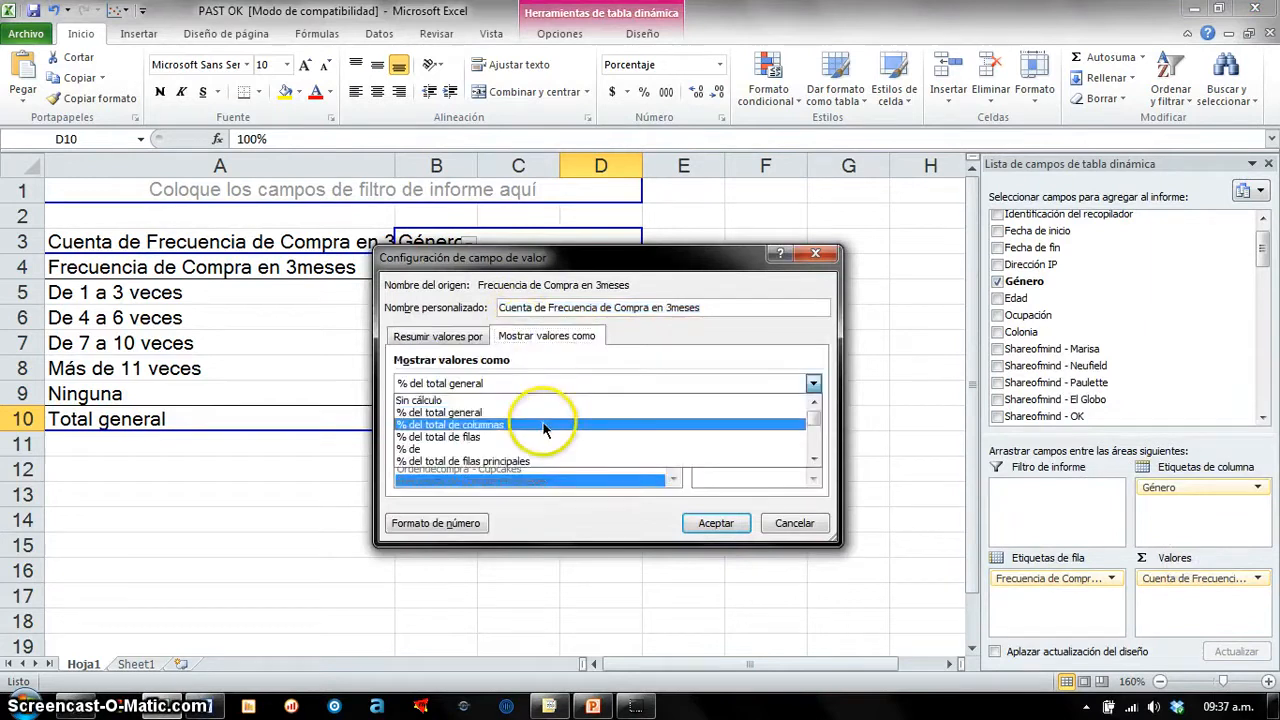
pyautogui.click(634, 425)
pyautogui.moveTo(613, 268); pyautogui.dragTo(898, 241)
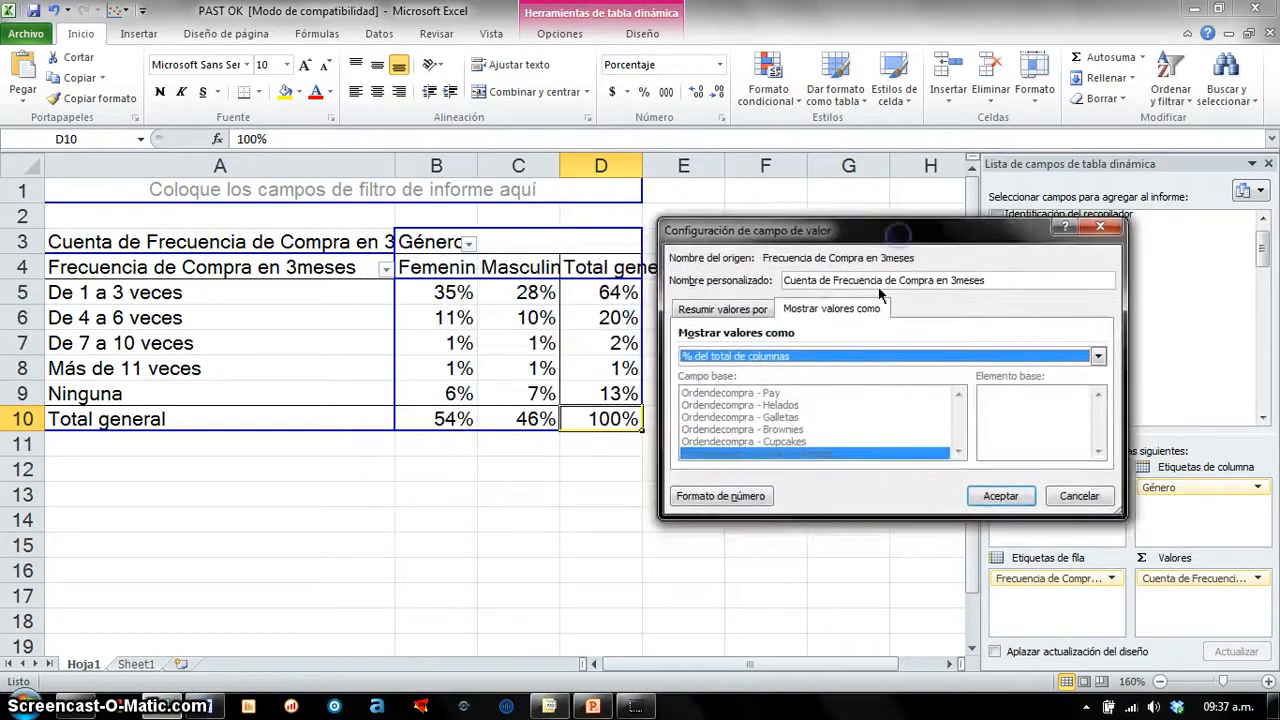
pyautogui.click(1000, 496)
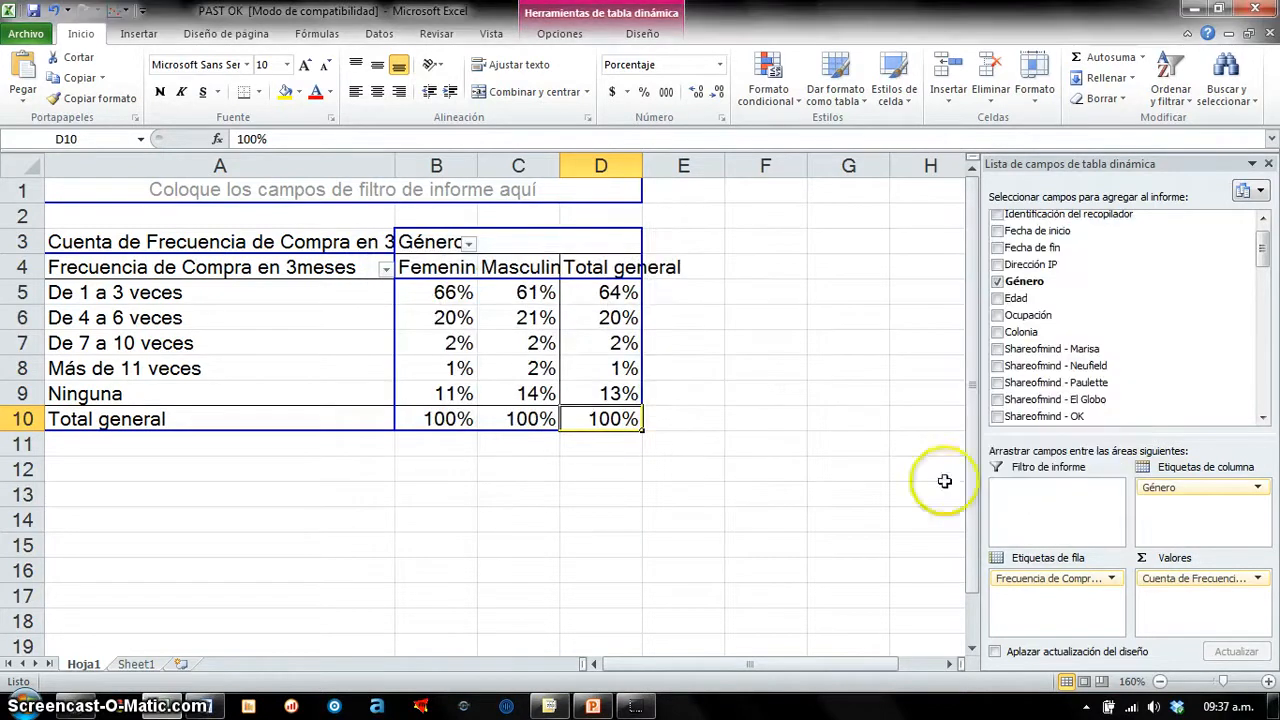
pyautogui.click(437, 442)
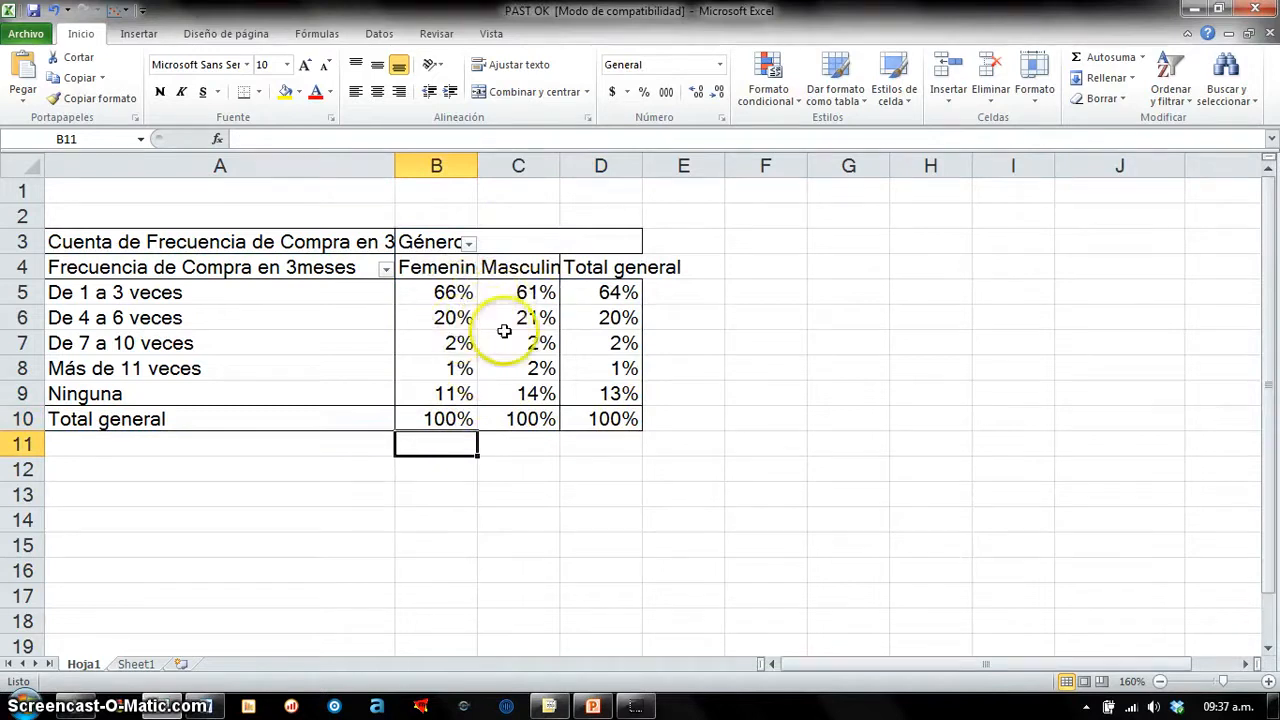
# Step: Change the purchase frequency value field to show its values as % del total de filas
pyautogui.click(510, 392)
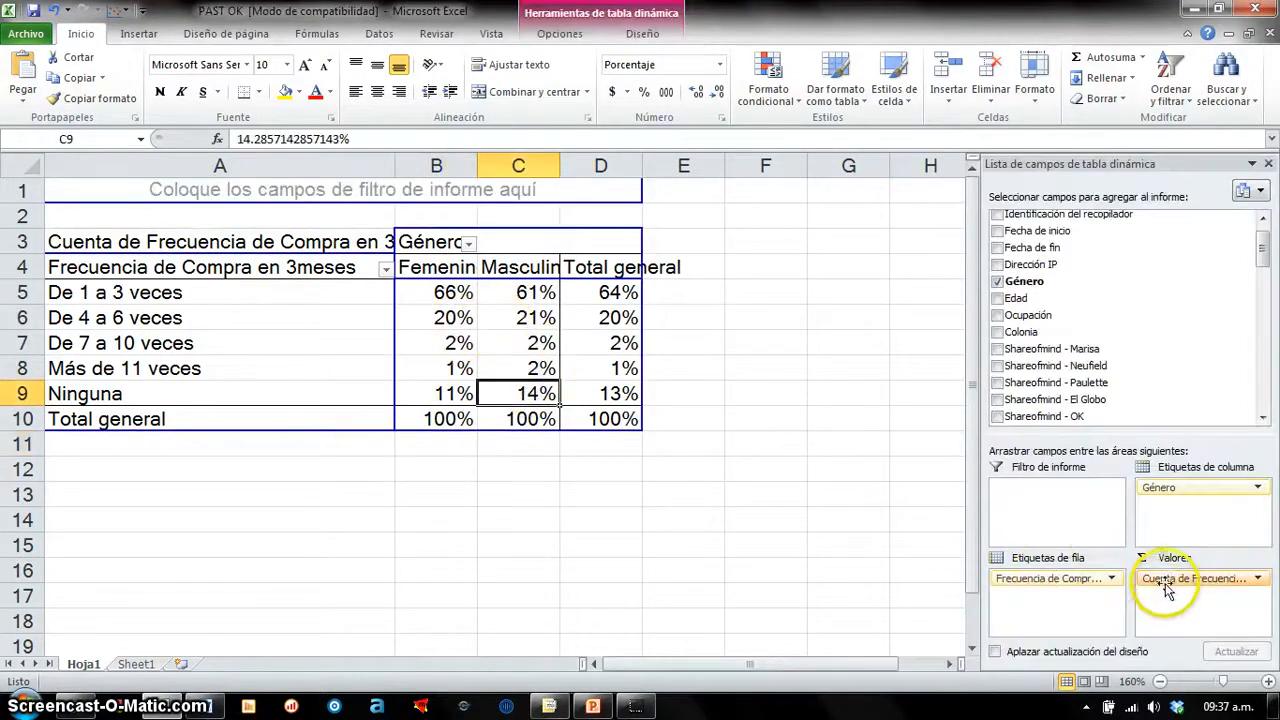
pyautogui.click(1168, 582)
pyautogui.click(1173, 556)
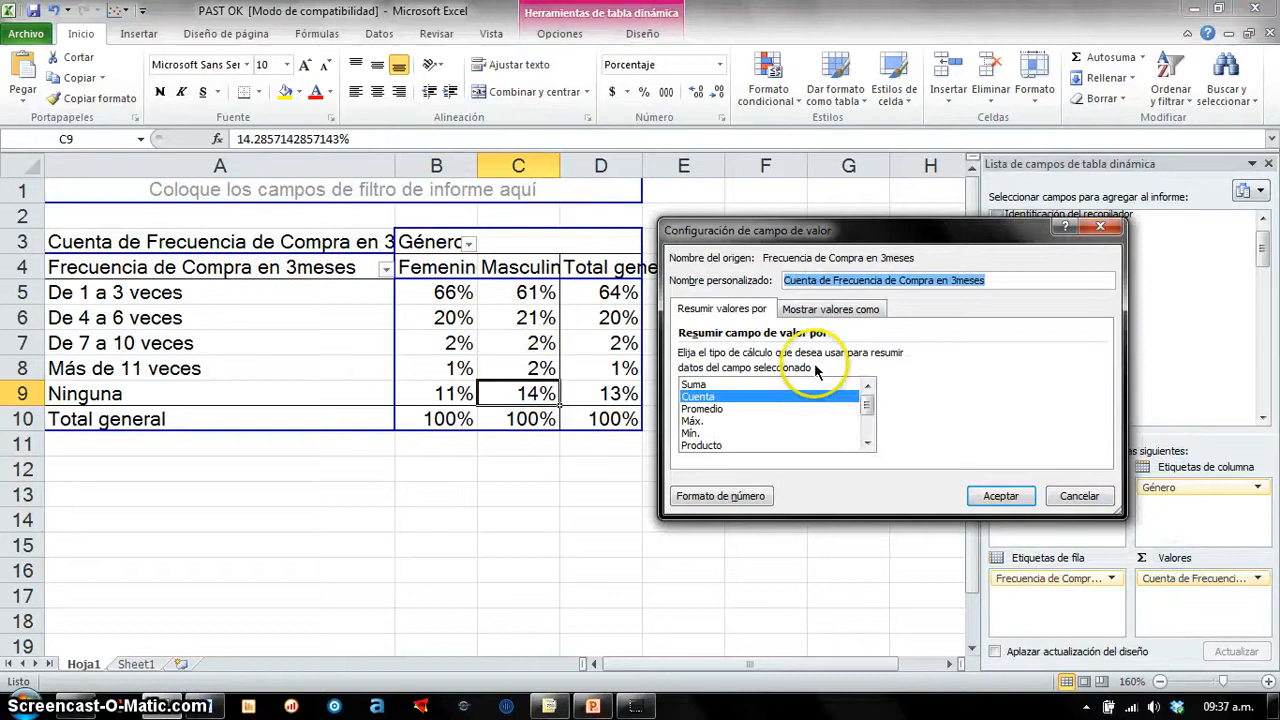
pyautogui.click(830, 309)
pyautogui.click(822, 356)
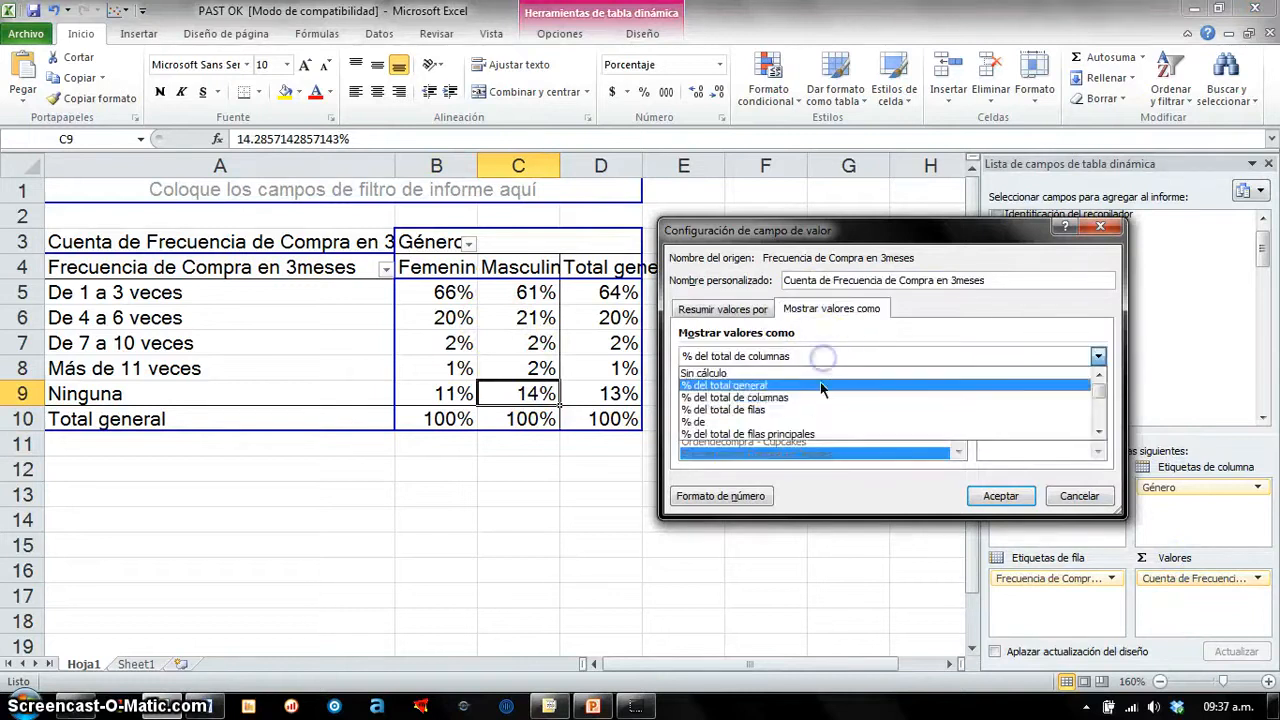
pyautogui.click(813, 410)
pyautogui.click(995, 497)
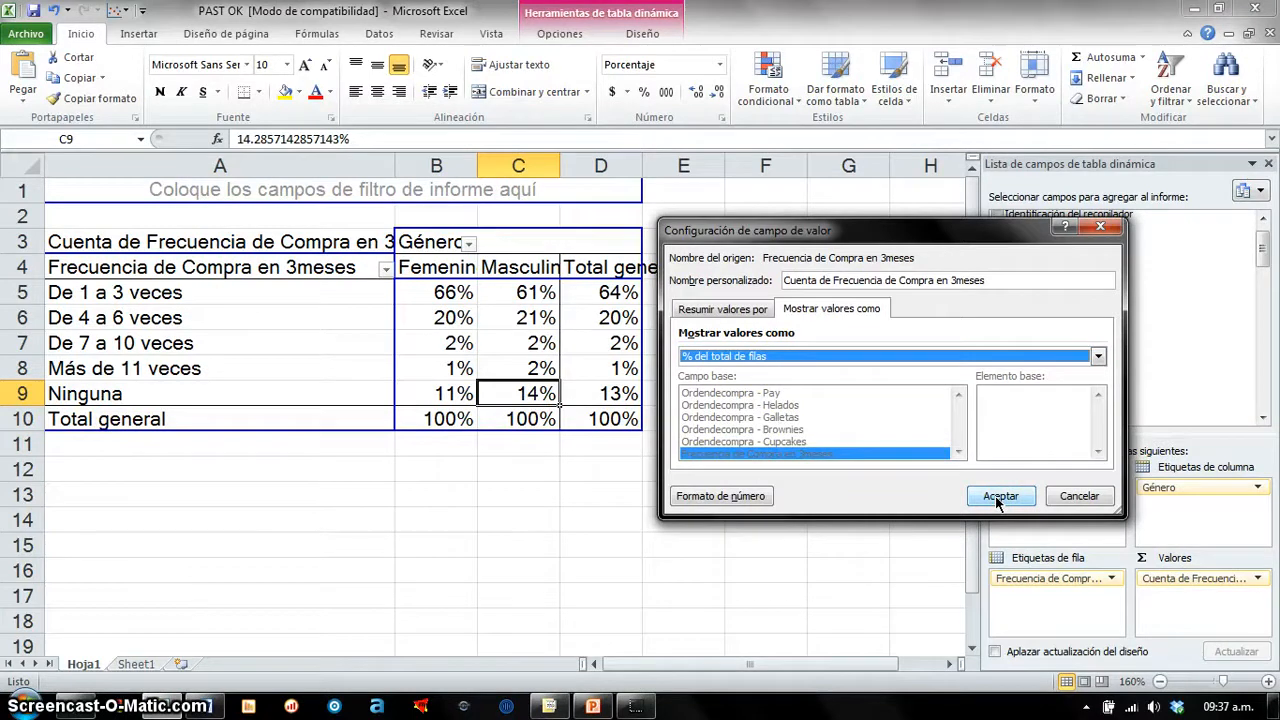
pyautogui.click(997, 499)
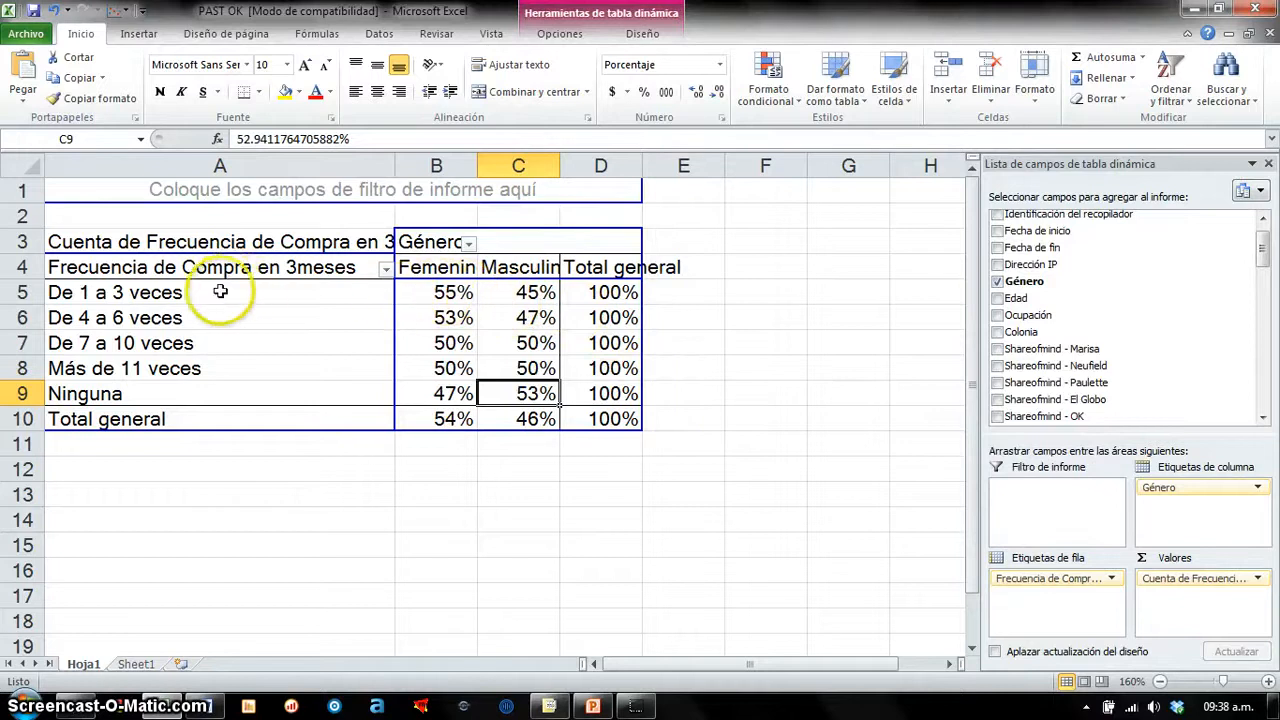
# Step: Examine how the De 1 a 3 veces and De 4 a 6 veces rows split between Femenino and Masculino
pyautogui.moveTo(223, 297); pyautogui.dragTo(610, 292)
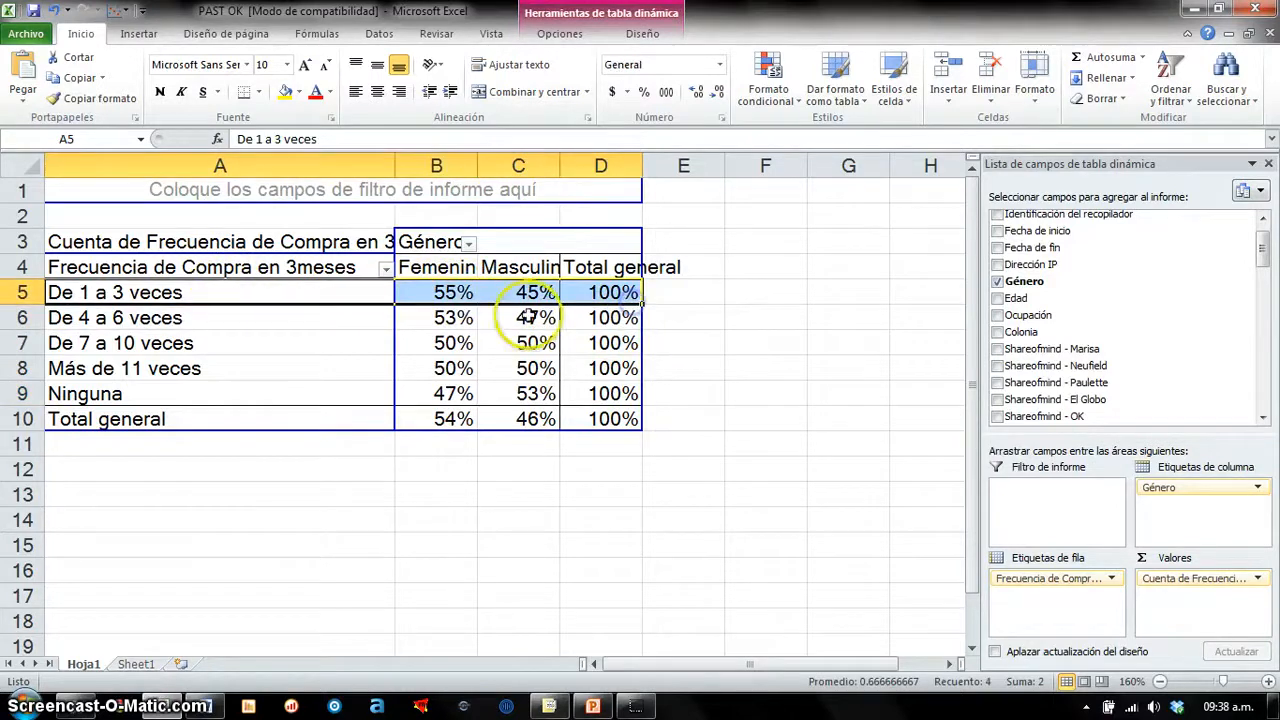
pyautogui.moveTo(320, 314); pyautogui.dragTo(657, 323)
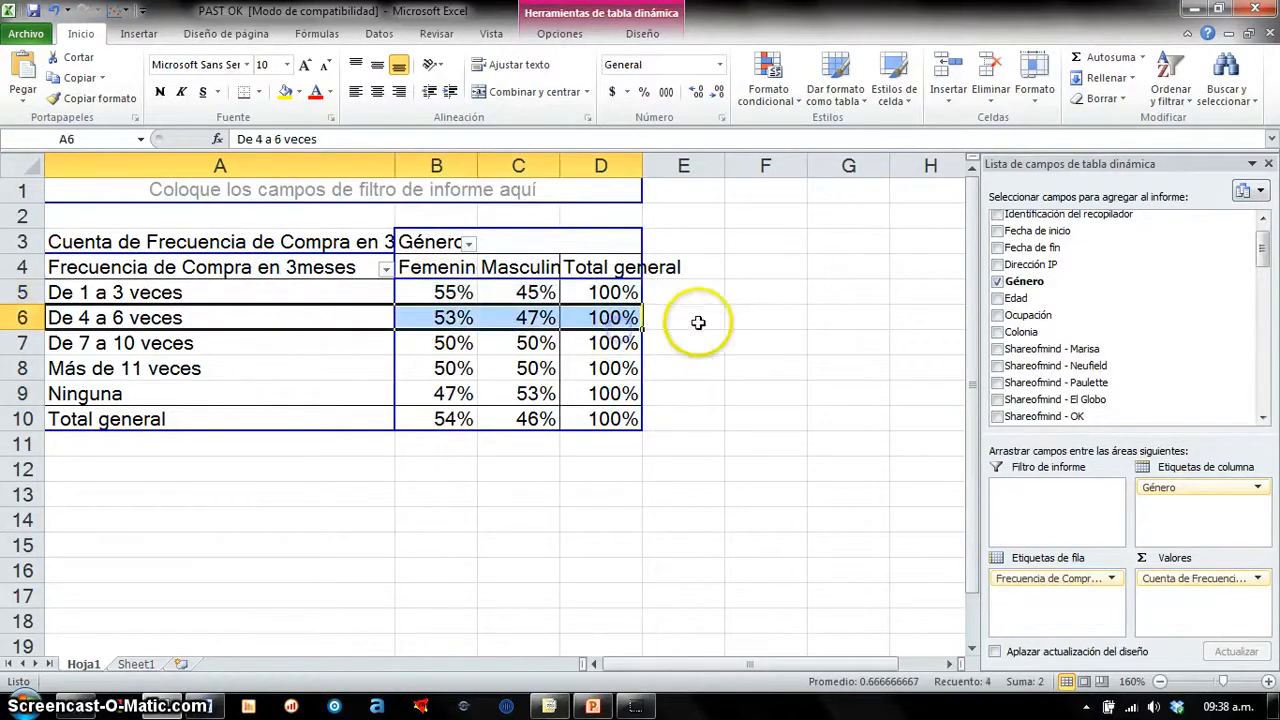
pyautogui.click(708, 318)
pyautogui.moveTo(475, 298); pyautogui.dragTo(532, 295)
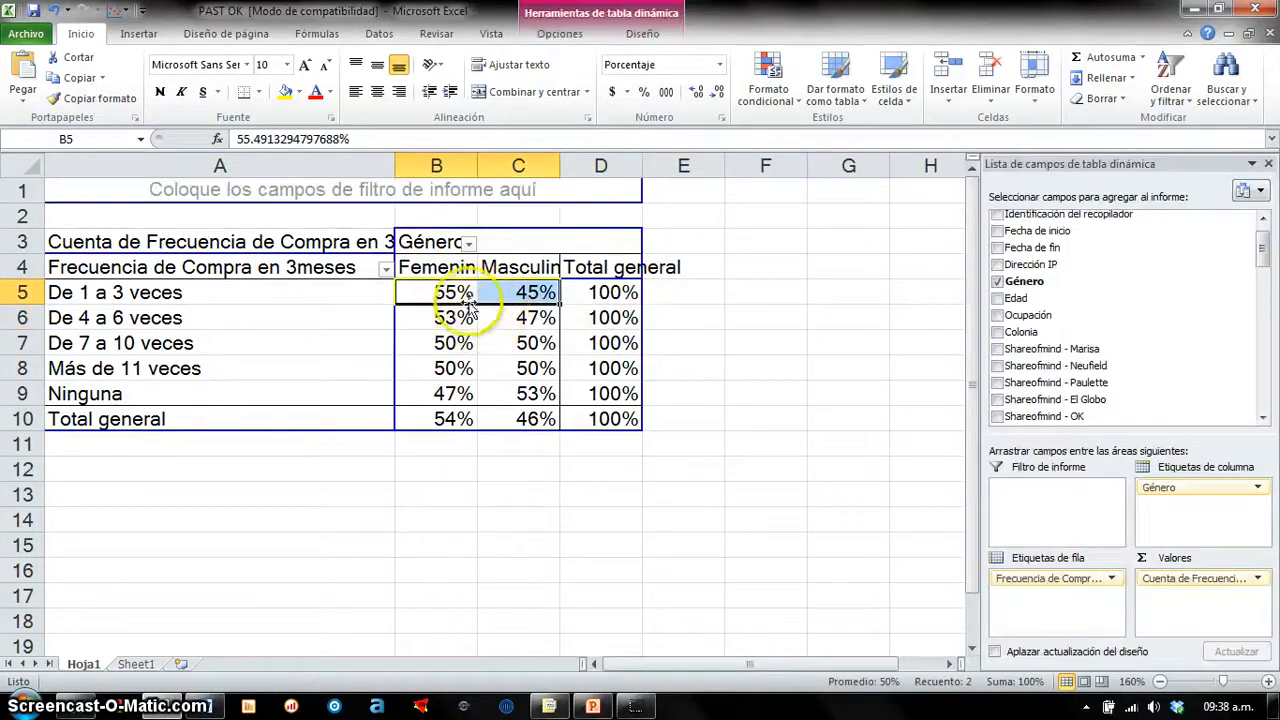
pyautogui.click(684, 347)
pyautogui.click(580, 342)
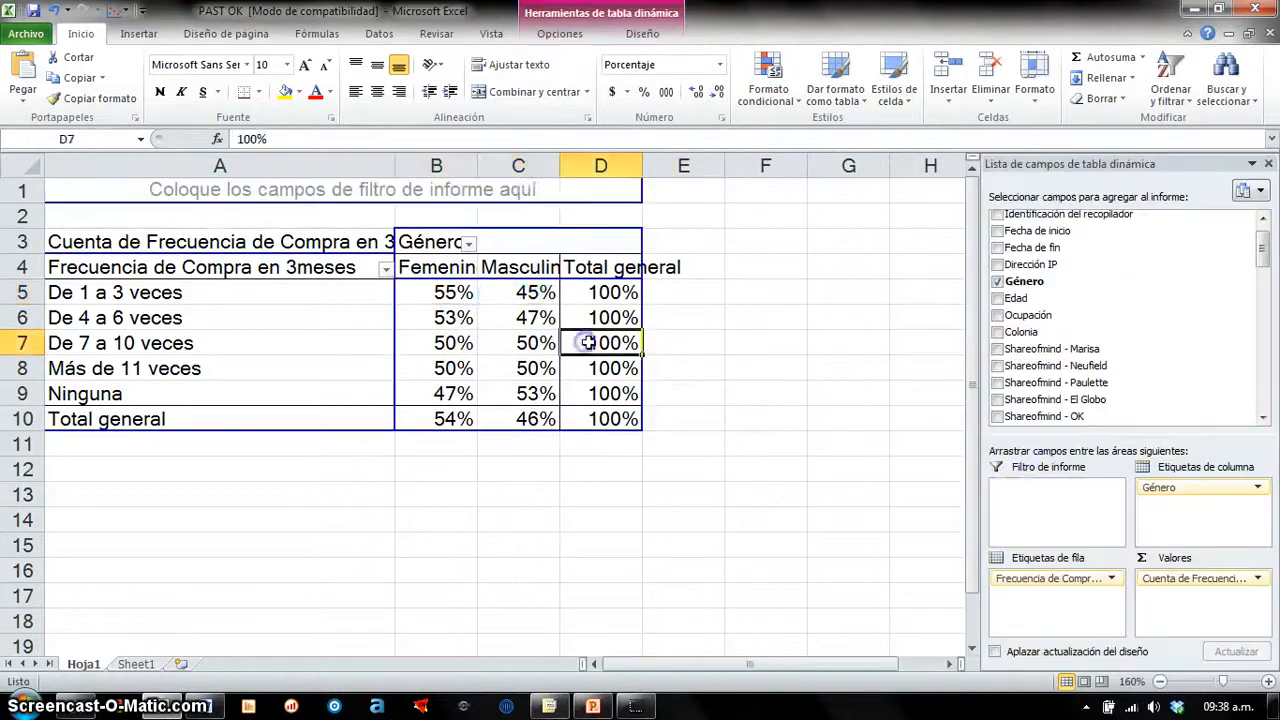
pyautogui.click(1183, 578)
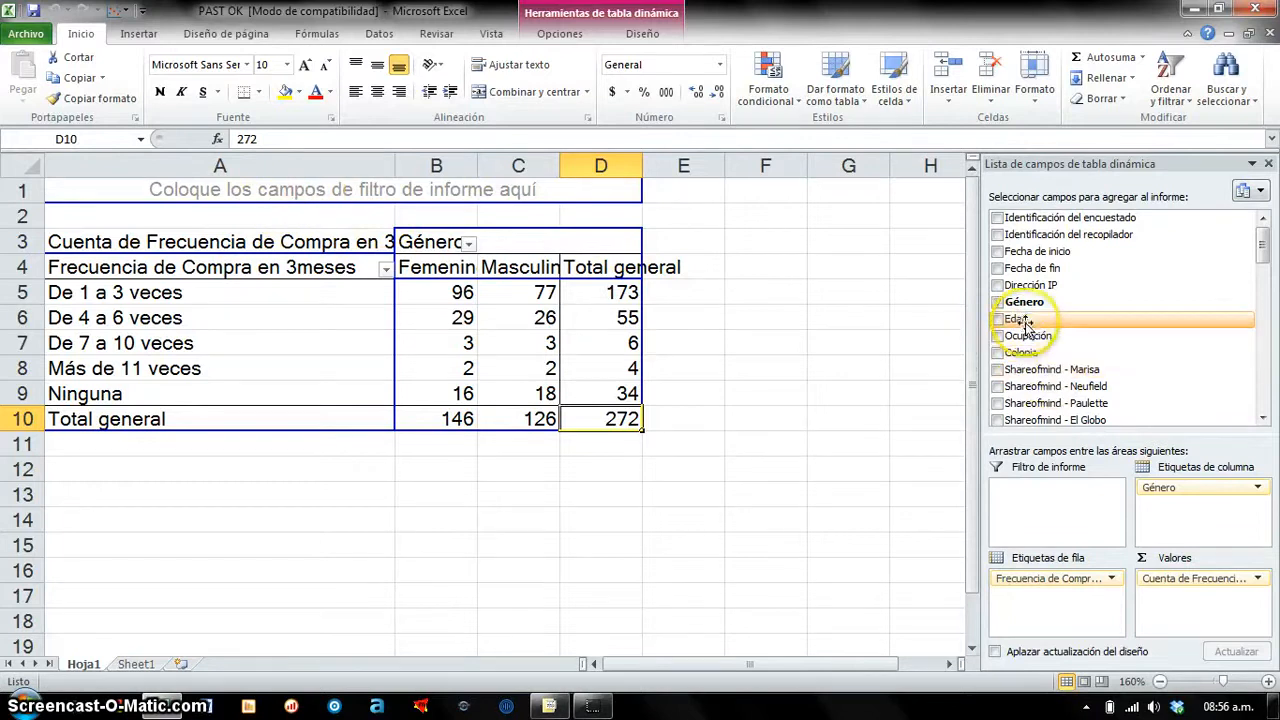
# Step: Add Edad as a report filter of the purchase frequency pivot table and filter it to 26 a 30
pyautogui.moveTo(1024, 320); pyautogui.dragTo(1063, 517)
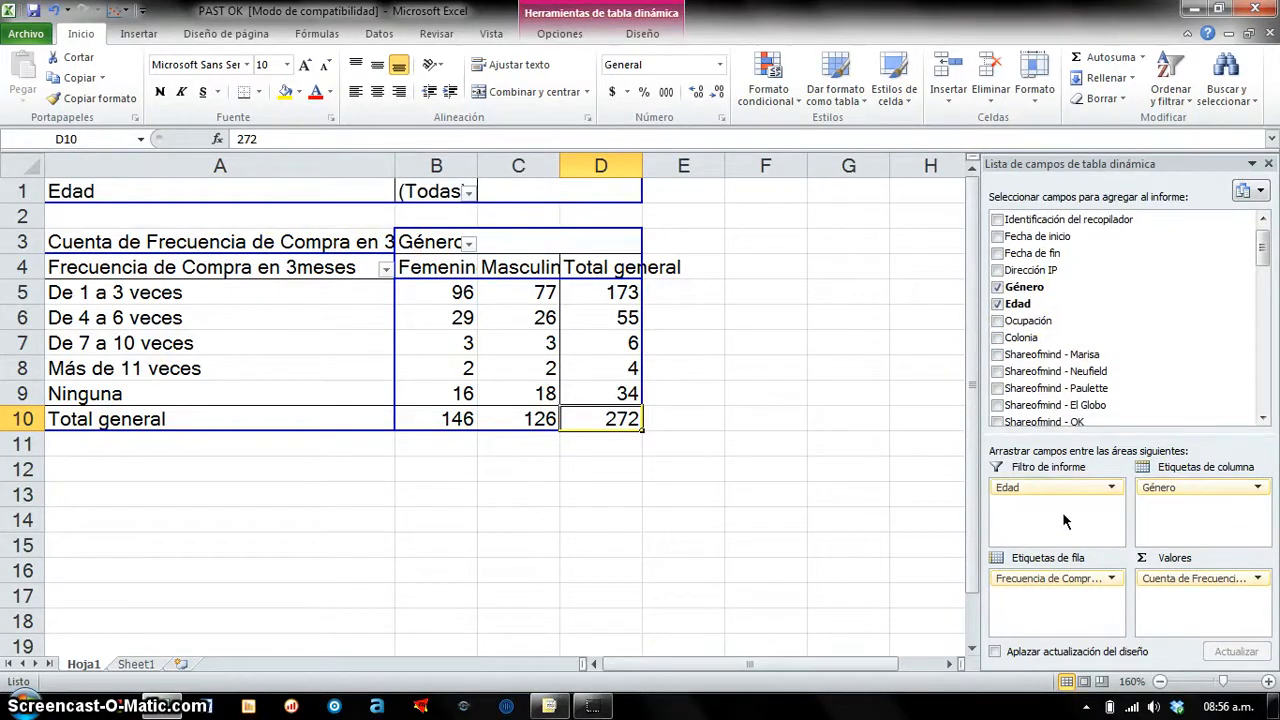
pyautogui.click(468, 193)
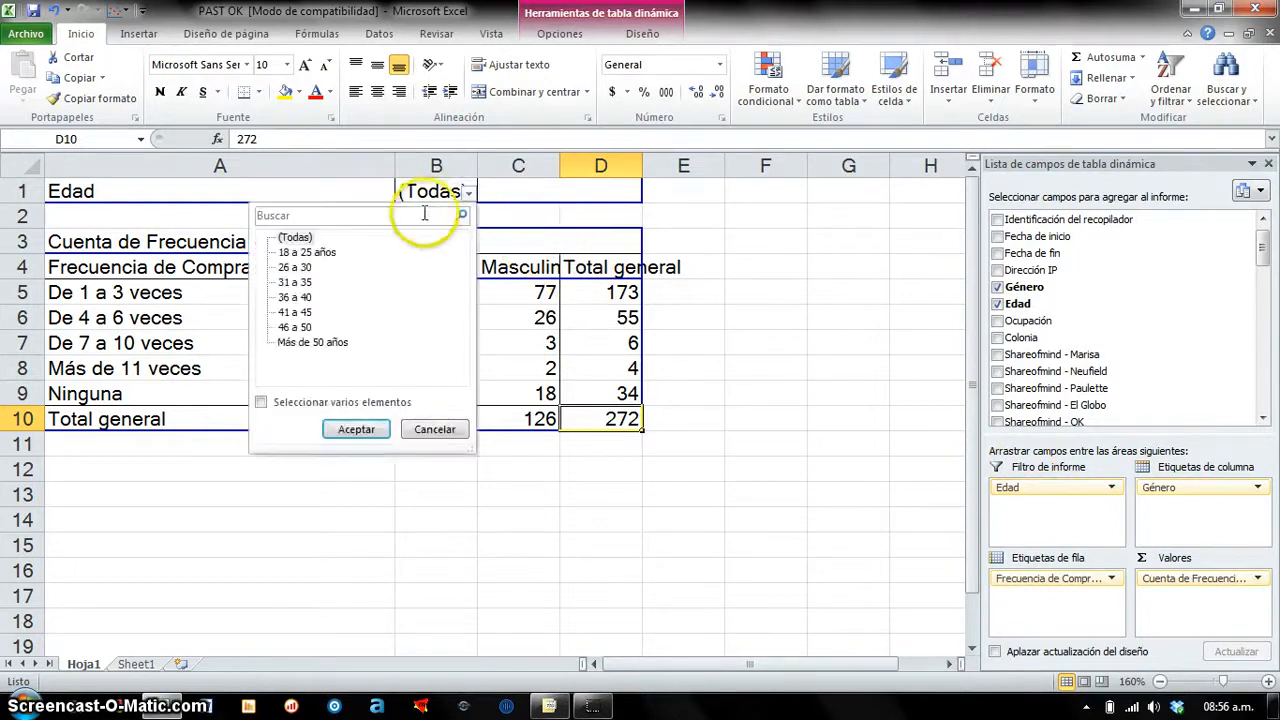
pyautogui.click(307, 272)
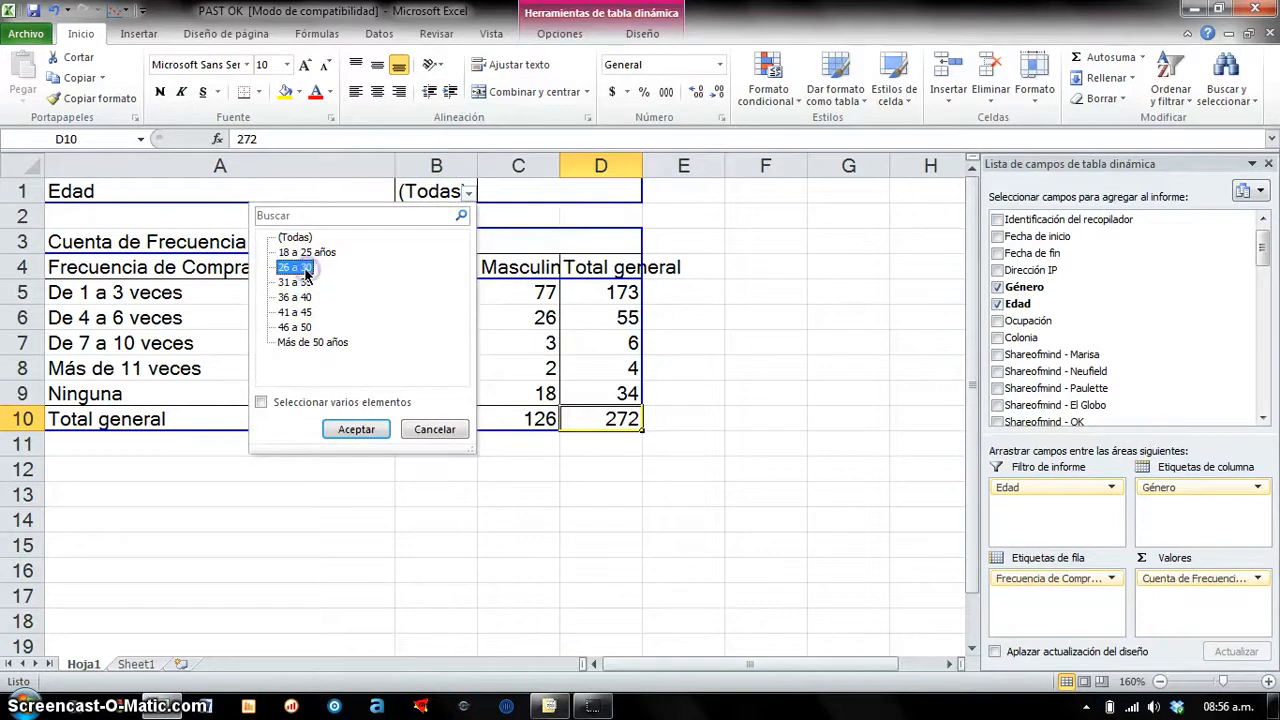
pyautogui.click(355, 429)
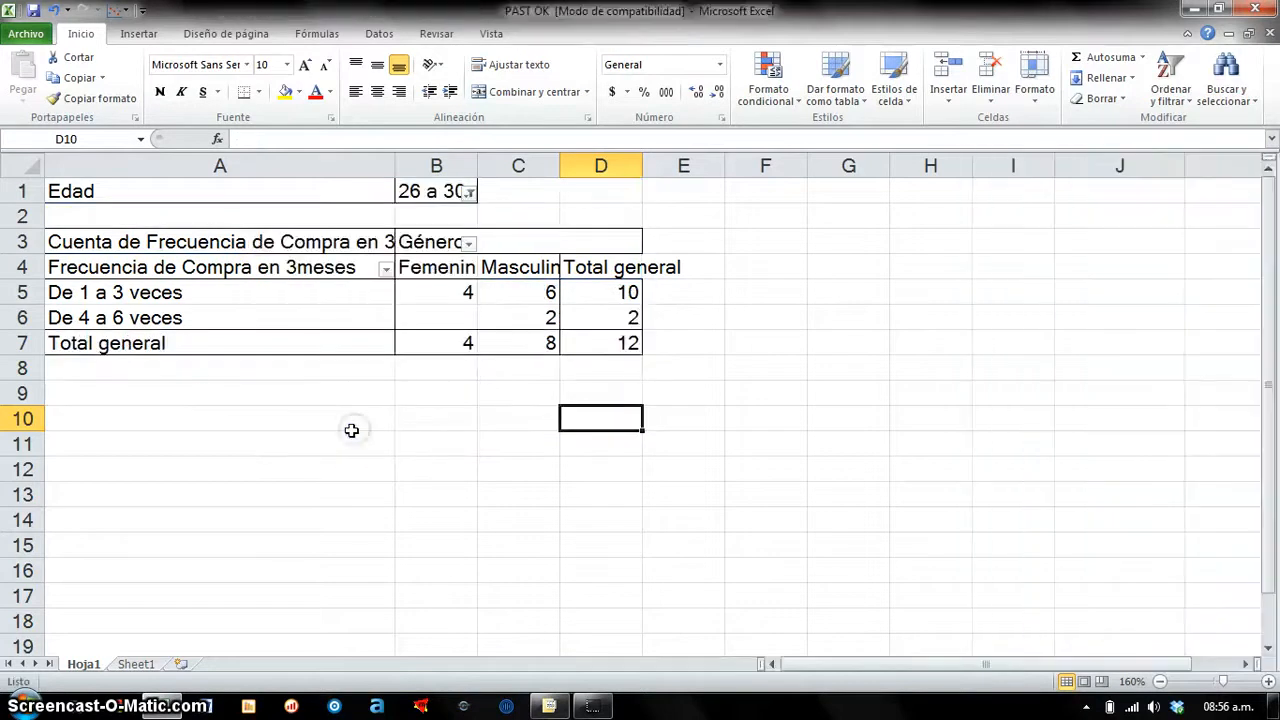
# Step: Change the Edad report filter to 18 a 25 años
pyautogui.click(468, 192)
pyautogui.click(315, 252)
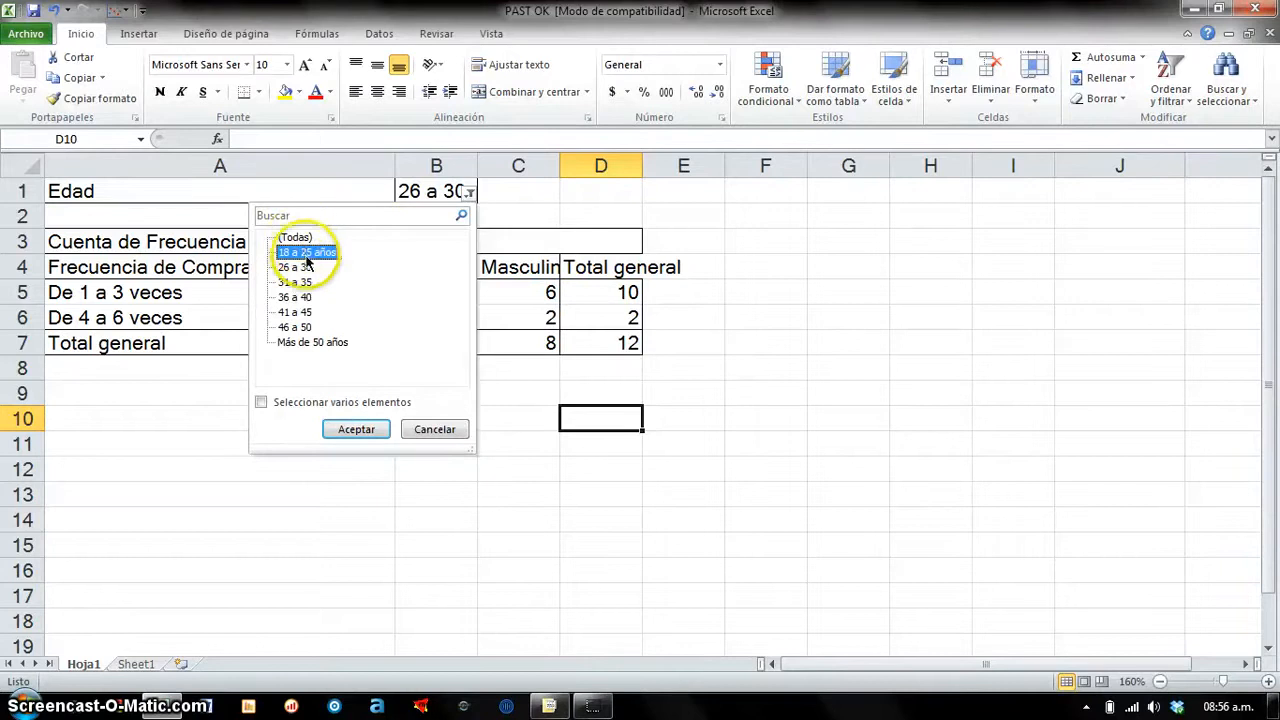
pyautogui.click(370, 430)
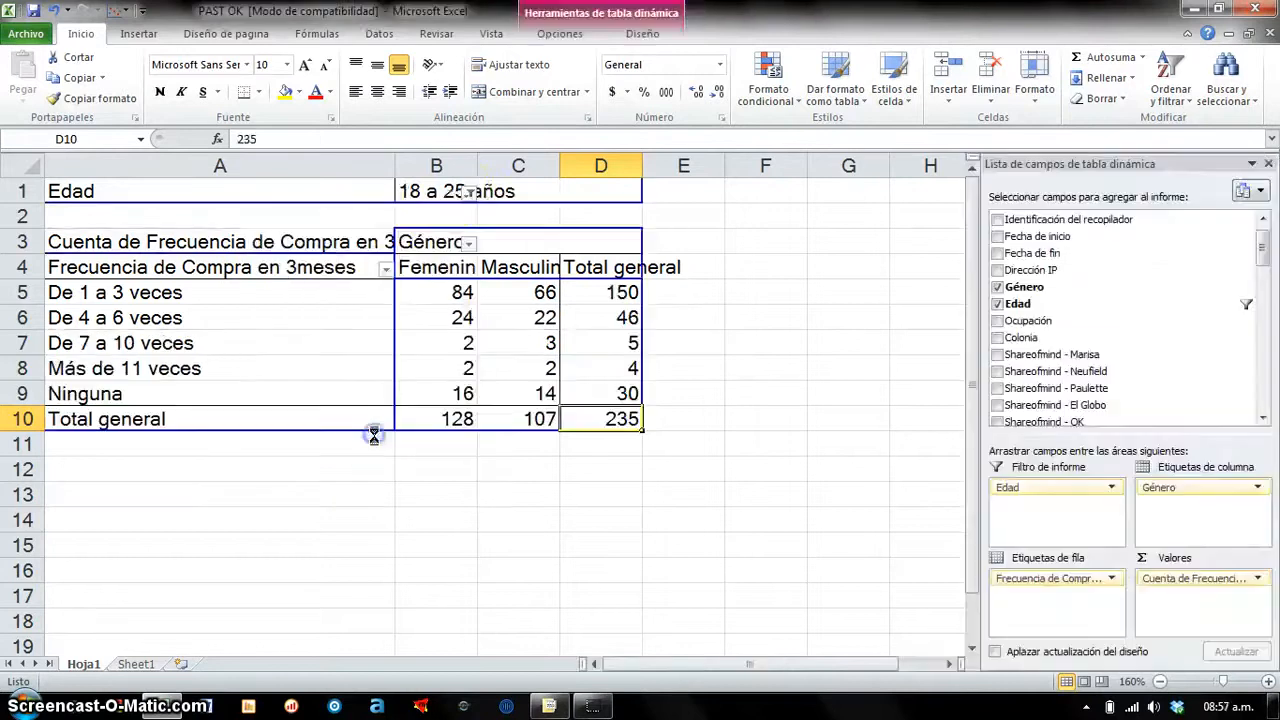
# Step: Reset the Edad report filter to (Todas) and reopen its list of age groups
pyautogui.click(468, 192)
pyautogui.click(295, 237)
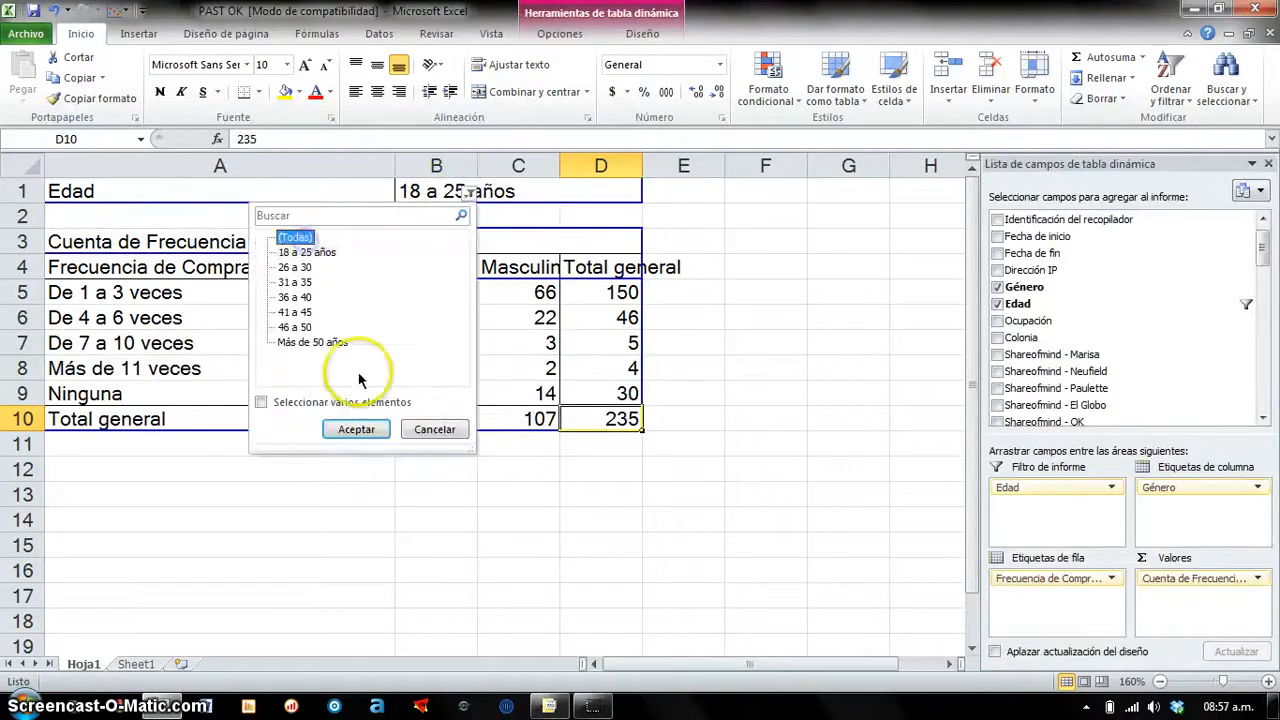
pyautogui.click(360, 429)
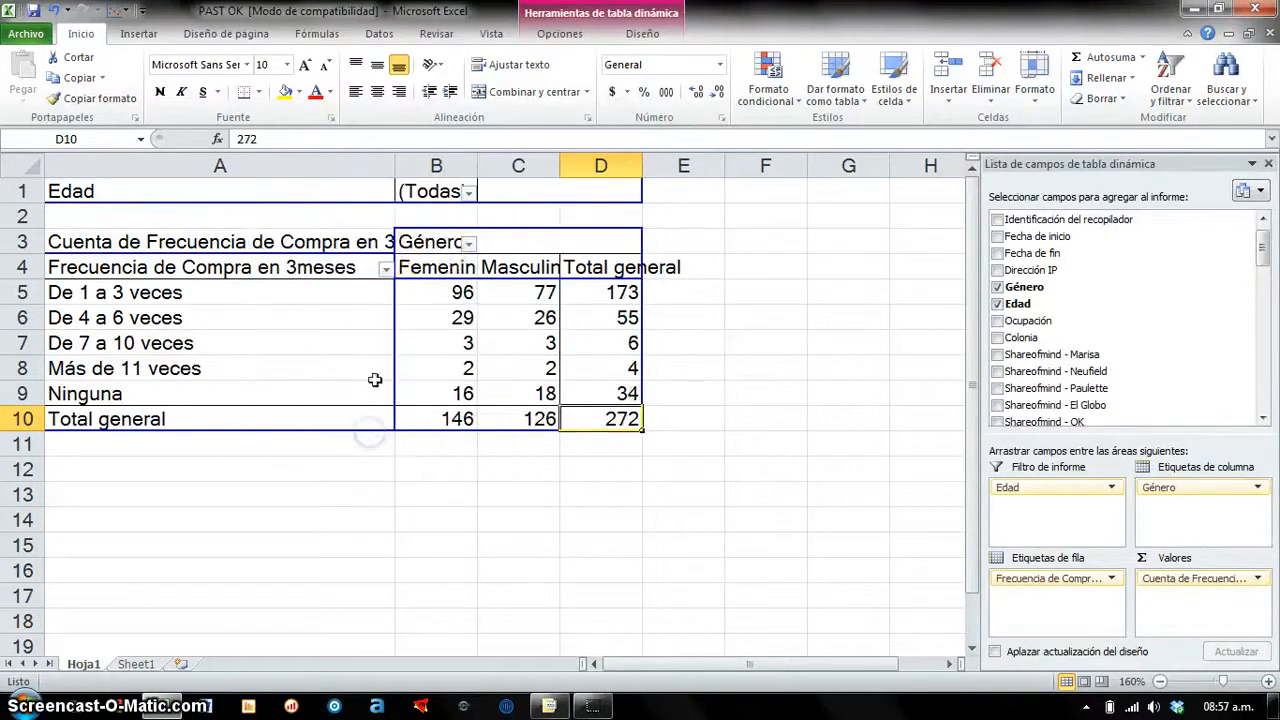
pyautogui.click(468, 192)
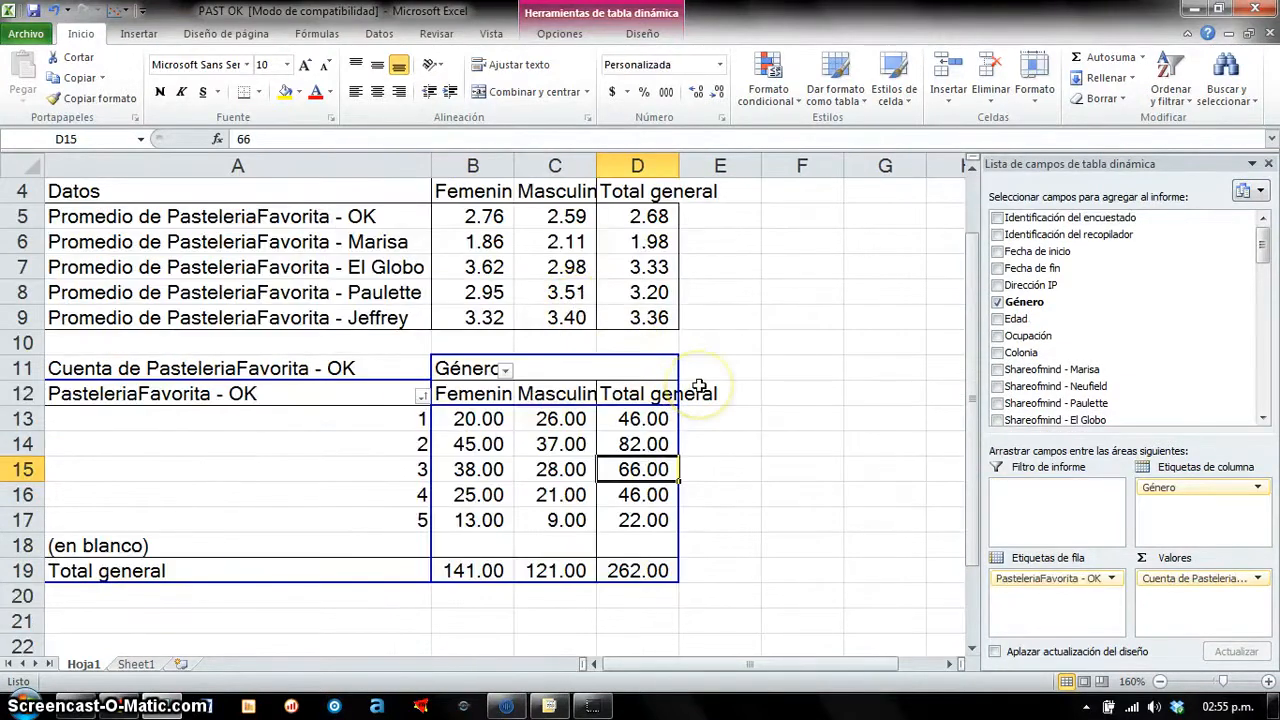
# Step: Select ratings 1 to 5 in A13:A17, and summarise the upper table's PasteleriaFavorita - OK value field by Promedio
pyautogui.moveTo(968, 305); pyautogui.dragTo(968, 297)
pyautogui.moveTo(371, 451); pyautogui.dragTo(390, 543)
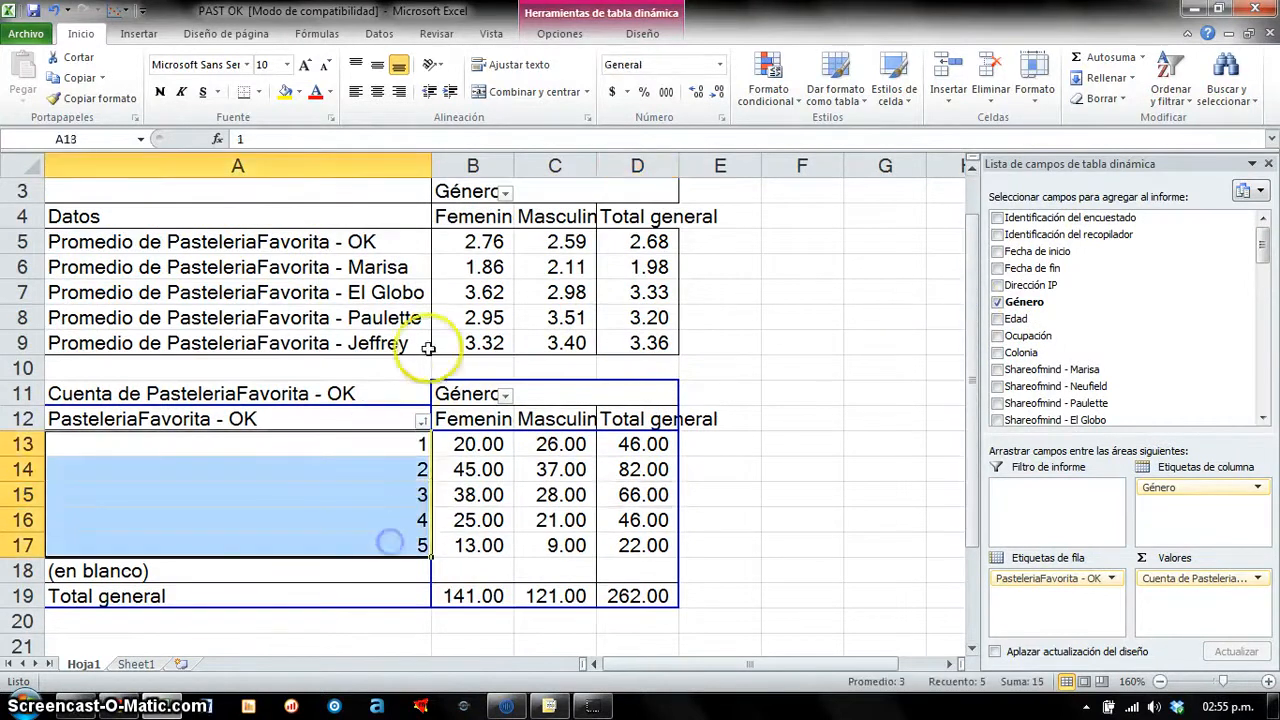
pyautogui.click(333, 241)
pyautogui.click(1200, 580)
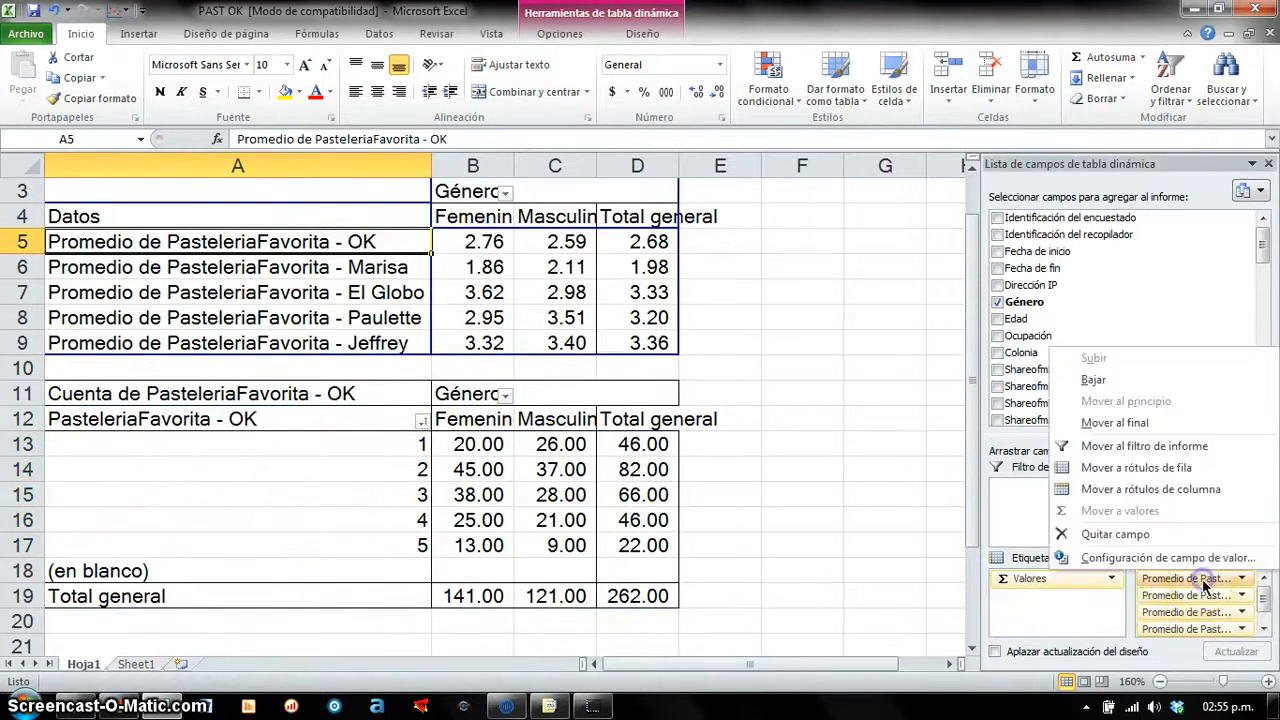
pyautogui.click(1212, 558)
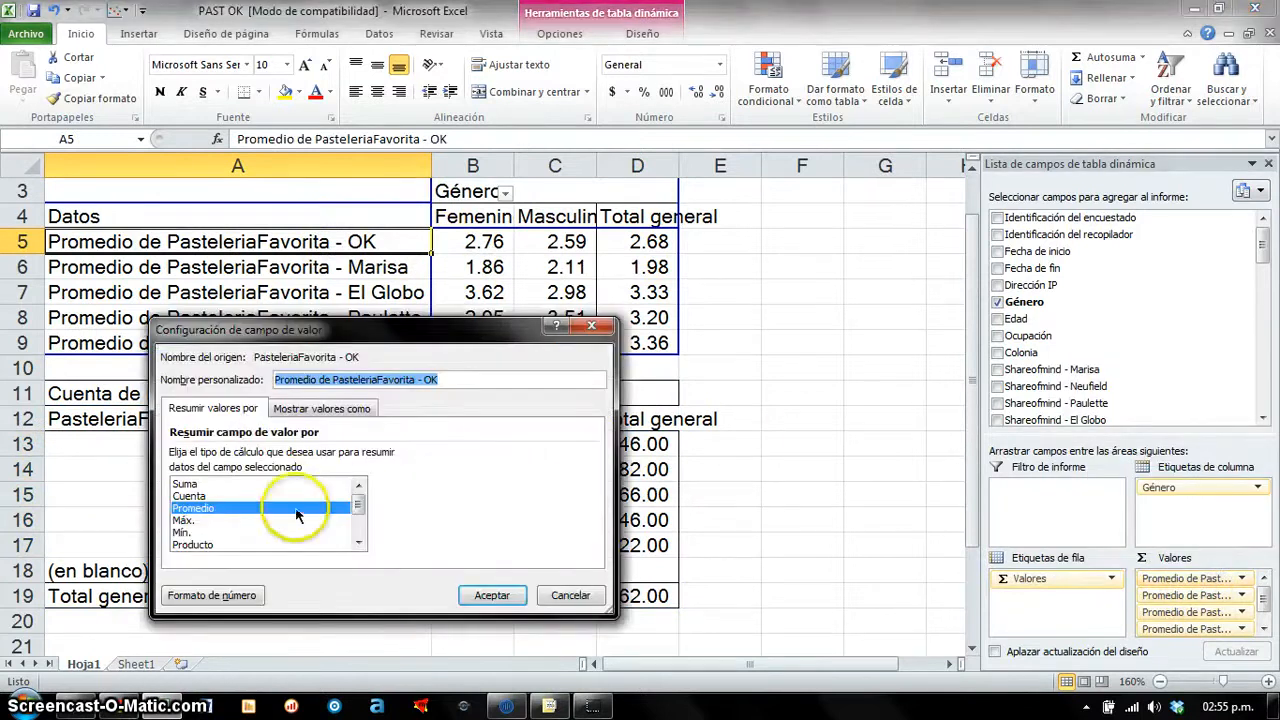
pyautogui.click(287, 495)
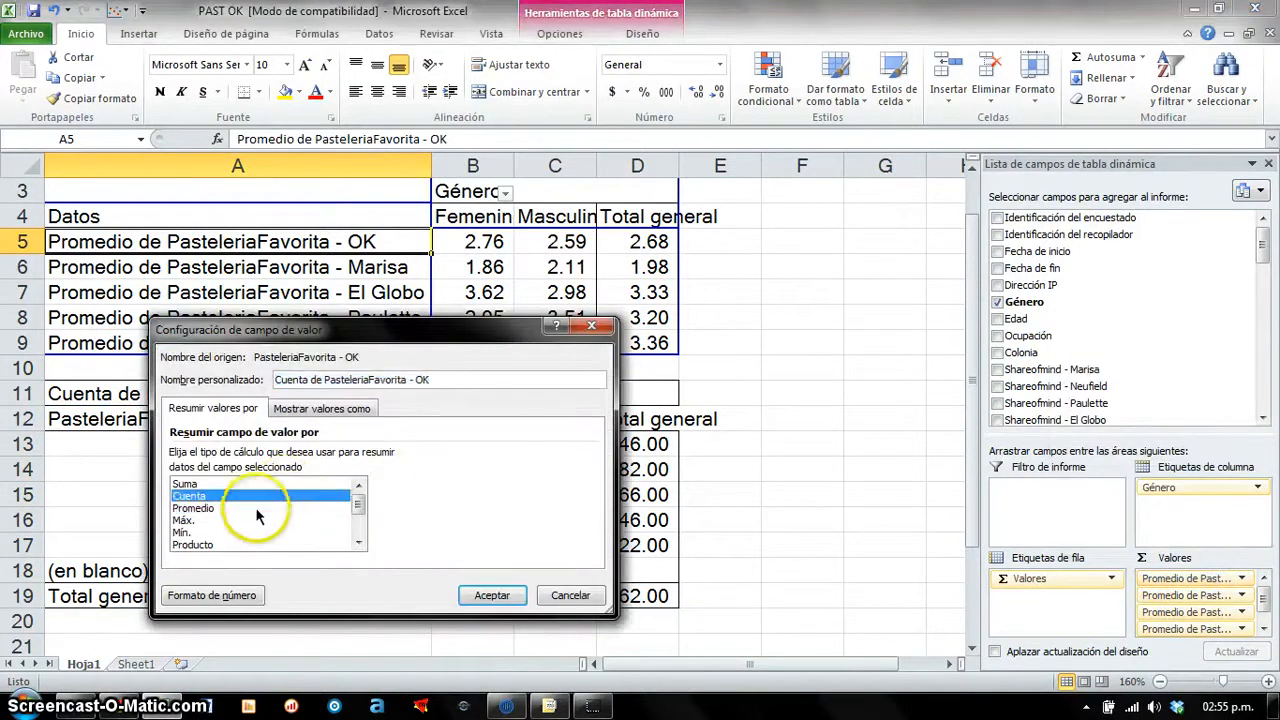
pyautogui.click(252, 508)
pyautogui.moveTo(356, 503); pyautogui.dragTo(357, 492)
pyautogui.click(487, 594)
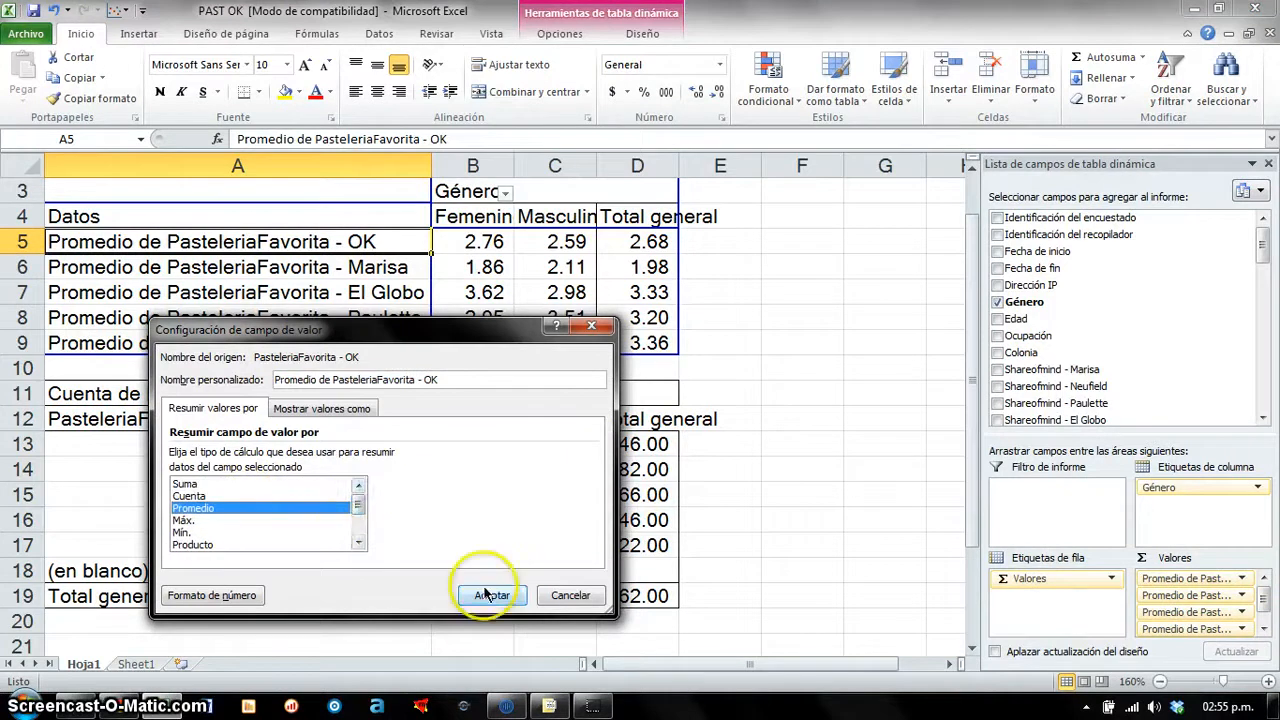
# Step: Review the PasteleriaFavorita source columns in Sheet1, starting from PasteleriaFavorita - OK
pyautogui.click(143, 664)
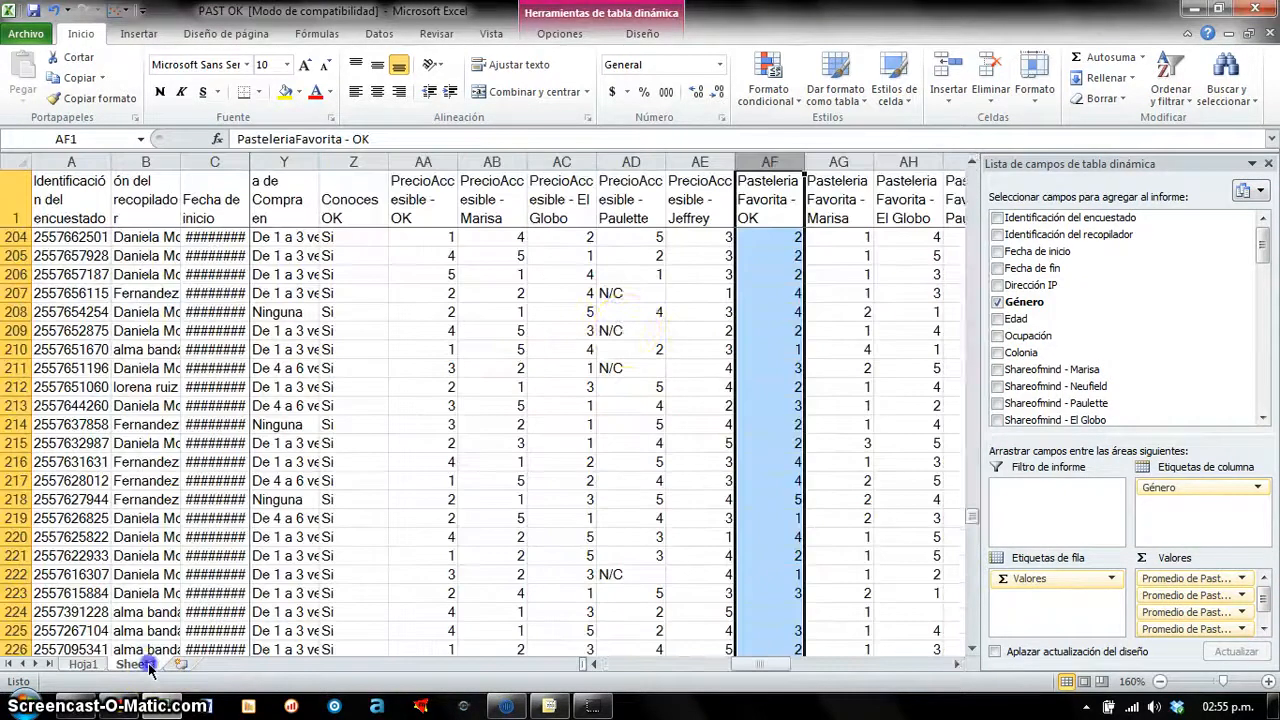
pyautogui.moveTo(765, 165); pyautogui.dragTo(1037, 227)
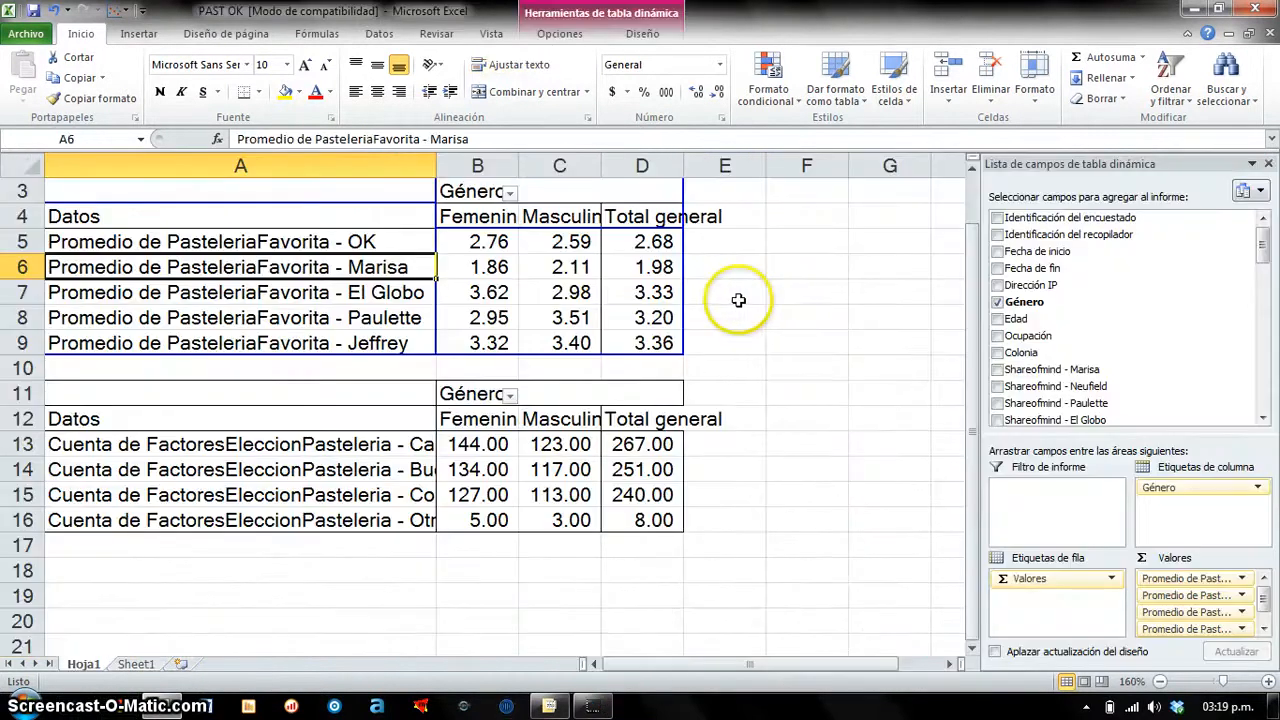
# Step: Open the pivot table options of the PasteleriaFavorita averages table and leave Autoajustar anchos de columnas al actualizar off
pyautogui.rightClick(412, 268)
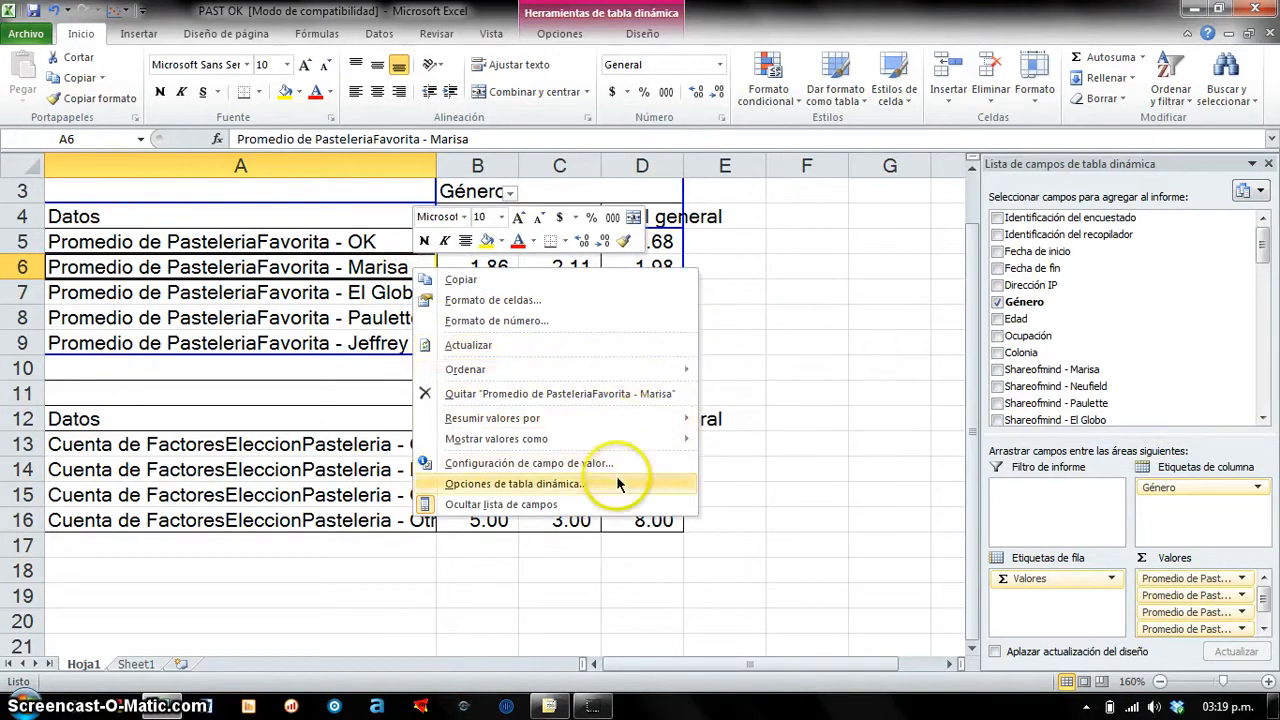
pyautogui.rightClick(378, 467)
pyautogui.rightClick(326, 272)
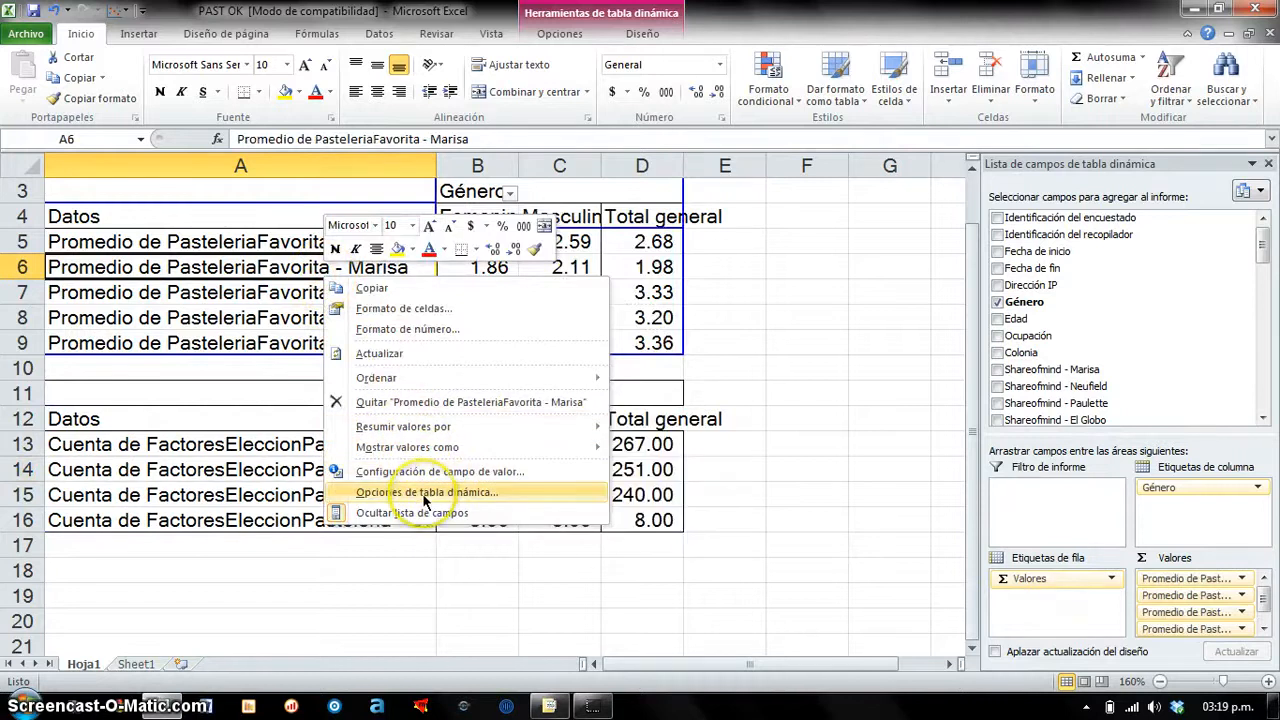
pyautogui.click(530, 502)
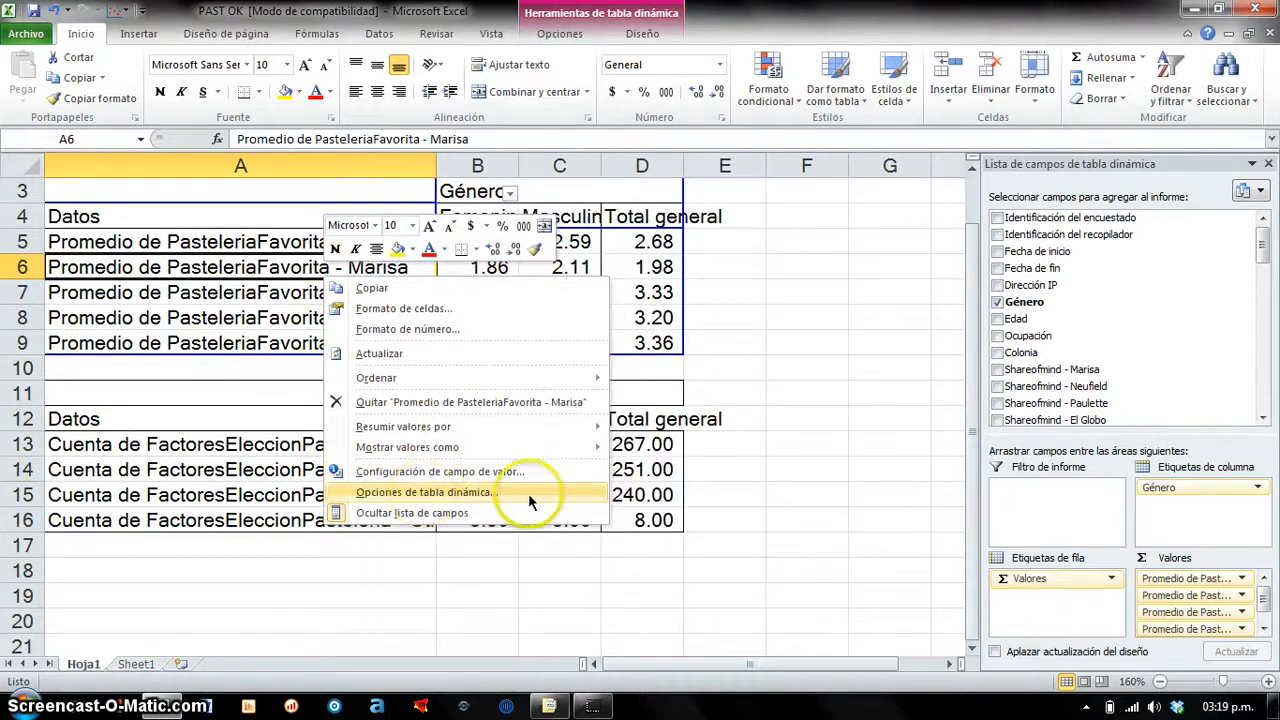
pyautogui.moveTo(536, 287); pyautogui.dragTo(538, 163)
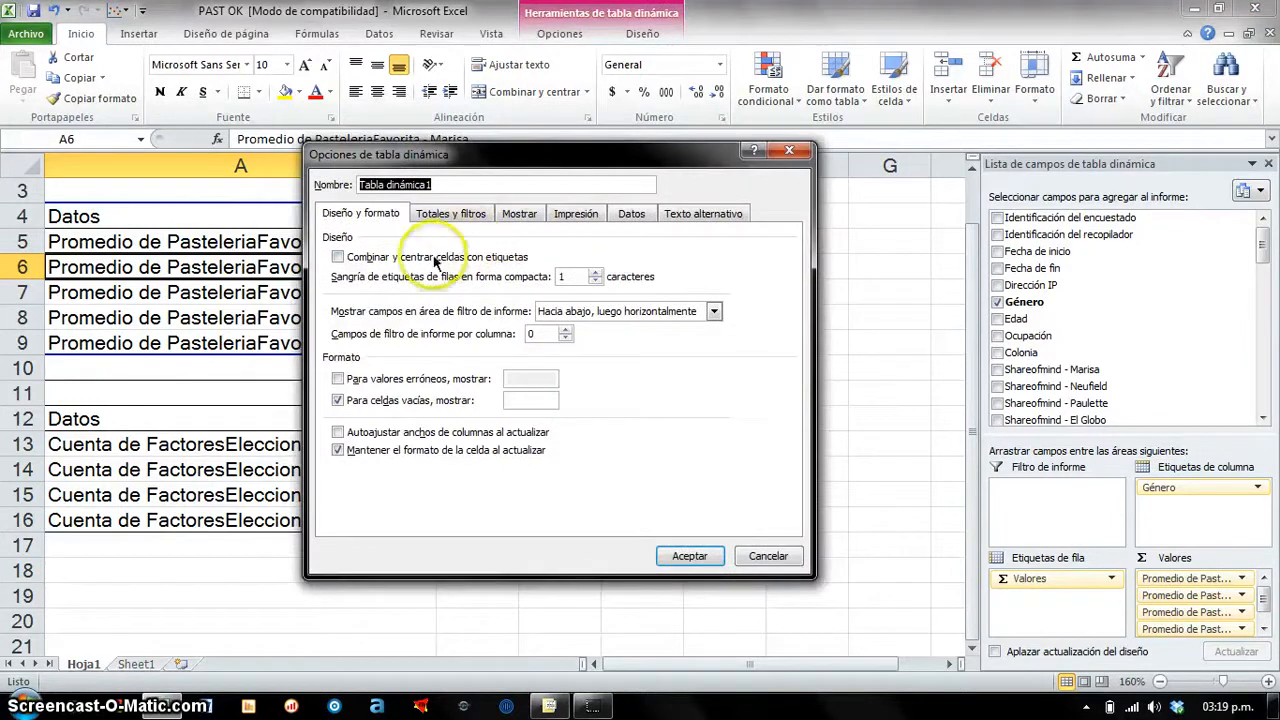
pyautogui.click(422, 434)
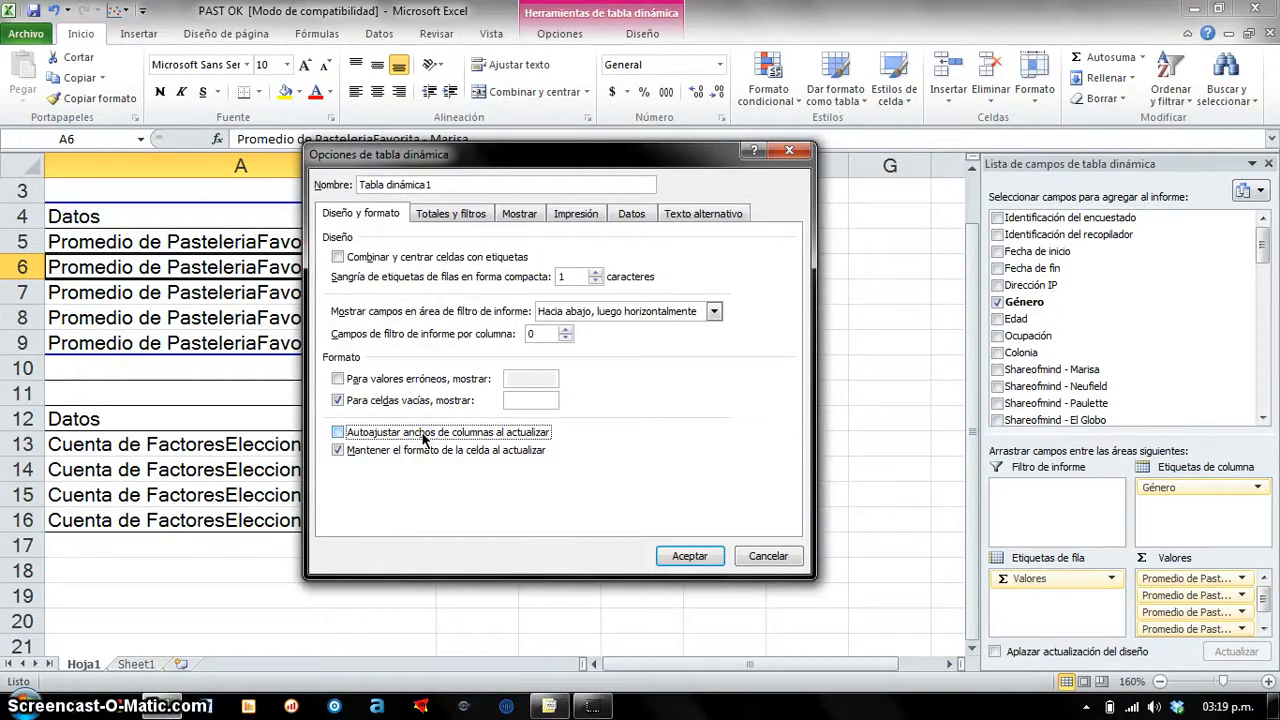
# Step: Turn off Mantener el formato de la celda al actualizar and set empty cells to show "-"
pyautogui.click(485, 216)
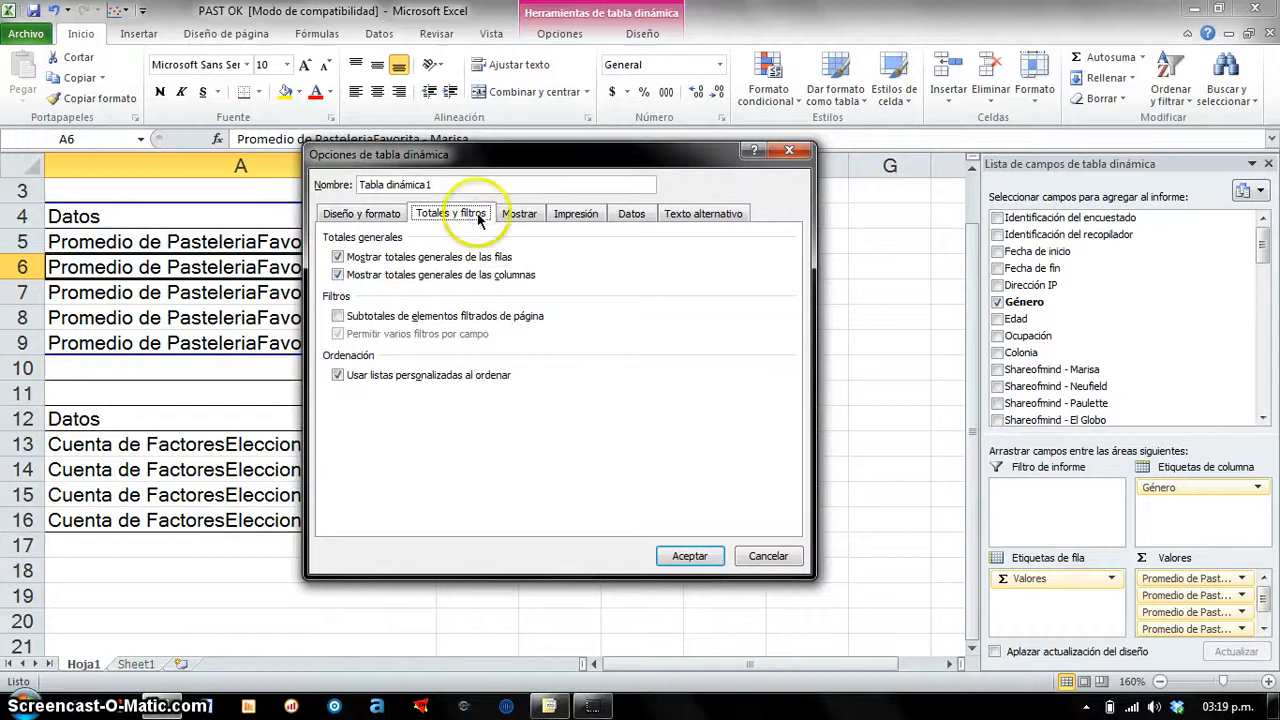
pyautogui.click(362, 213)
pyautogui.click(389, 451)
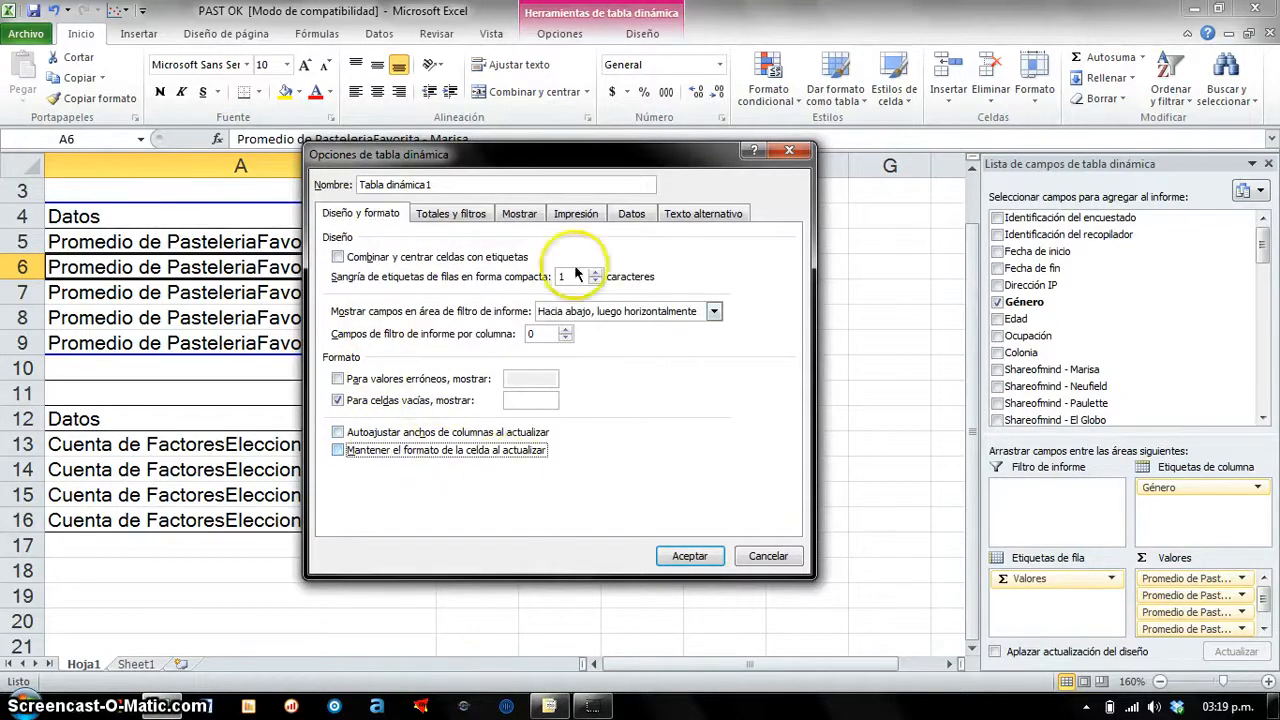
pyautogui.click(517, 399)
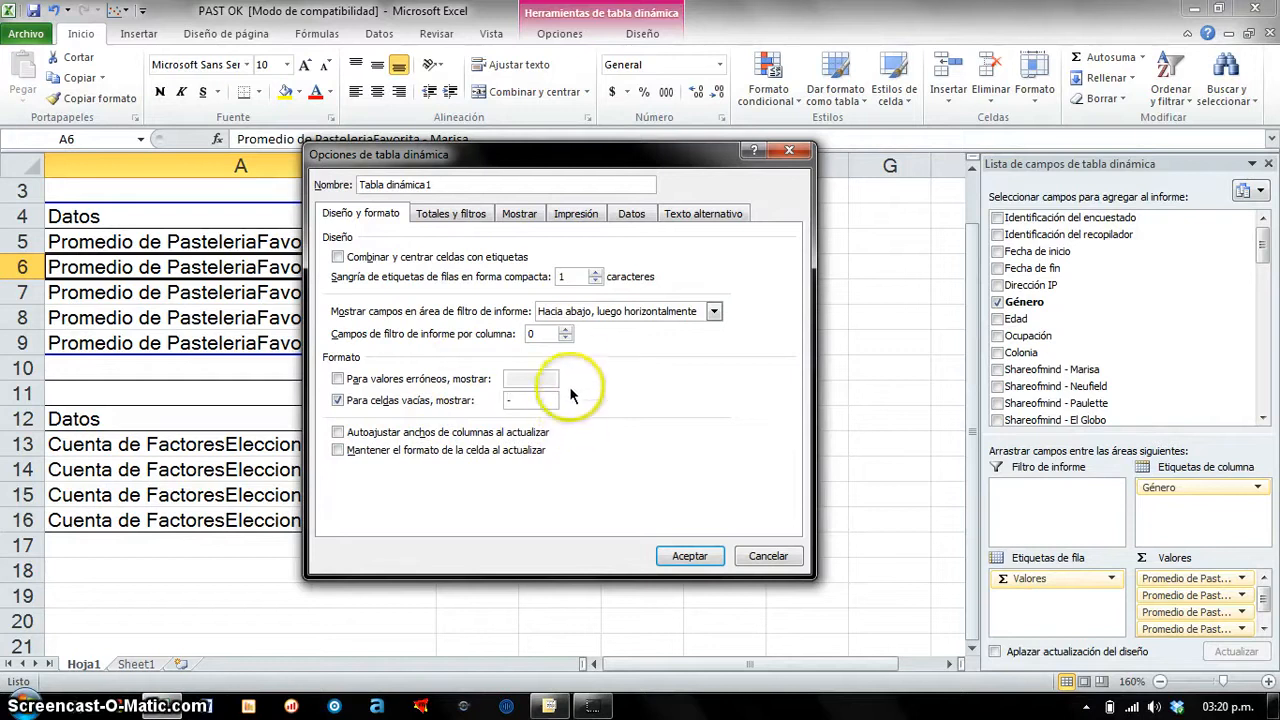
# Step: Try turning off the grand totals for rows and columns, and apply the pivot table options
pyautogui.click(480, 218)
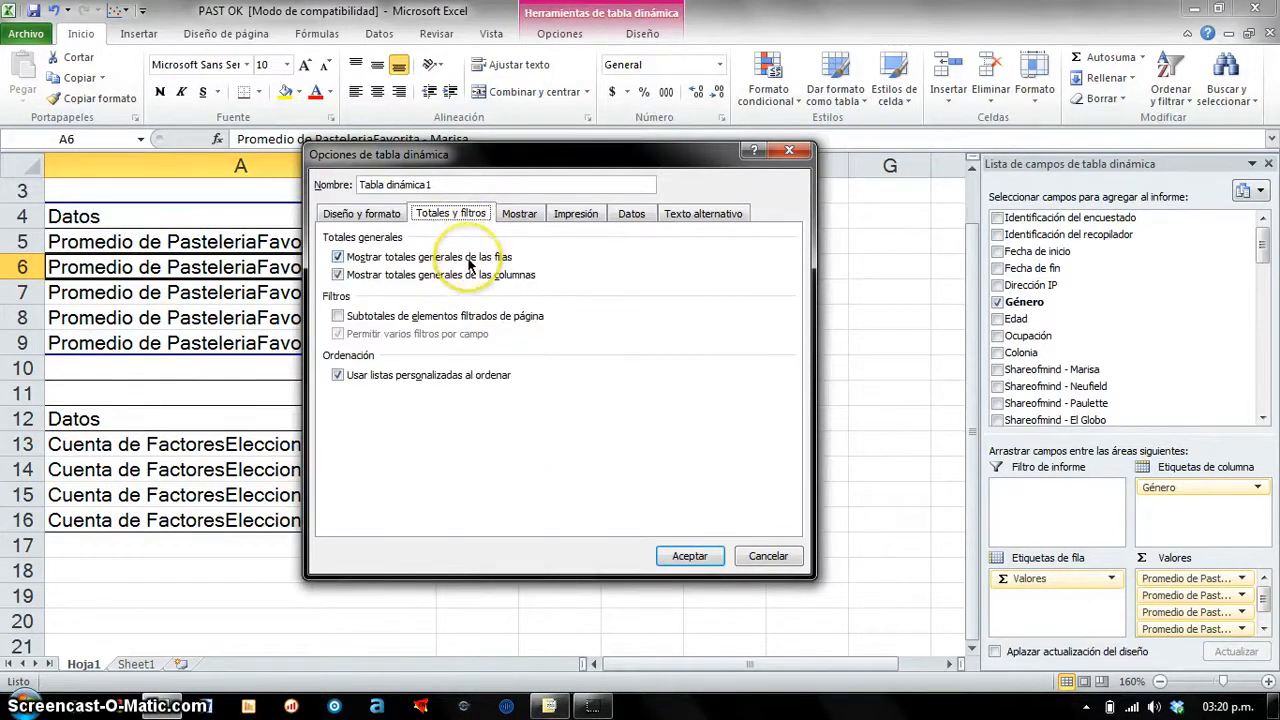
pyautogui.click(470, 261)
pyautogui.moveTo(465, 157); pyautogui.dragTo(897, 165)
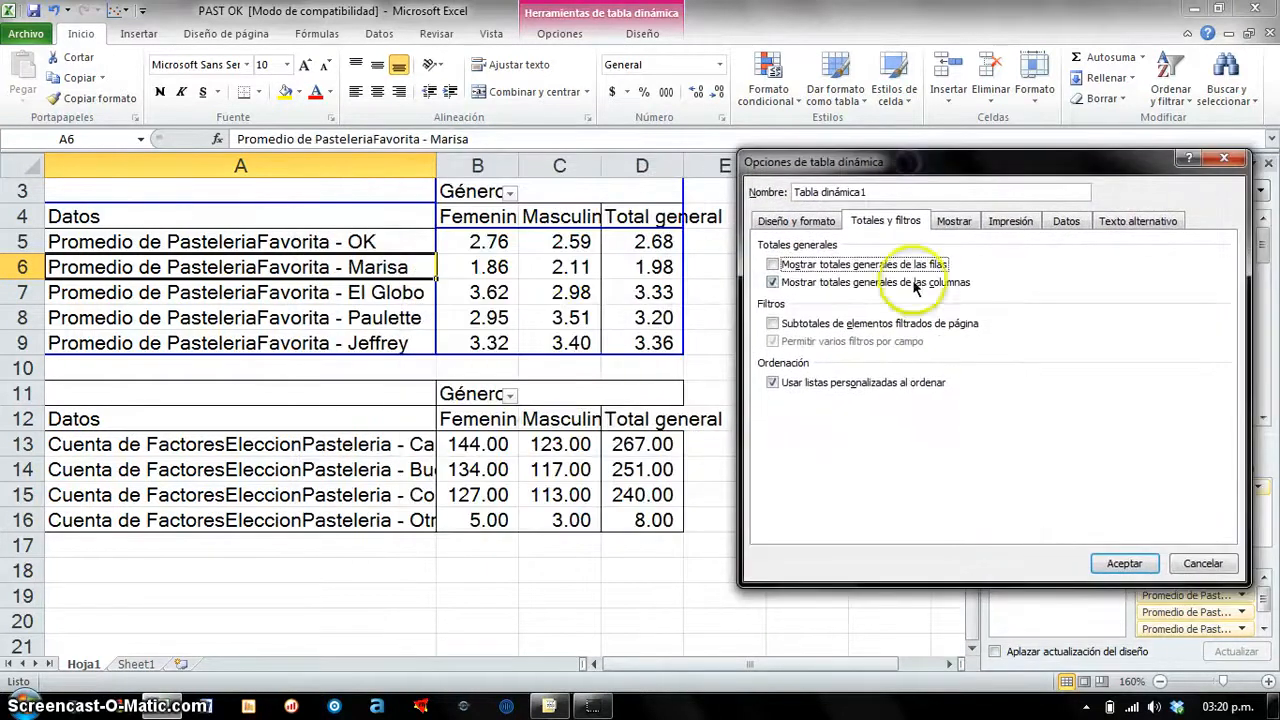
pyautogui.click(912, 282)
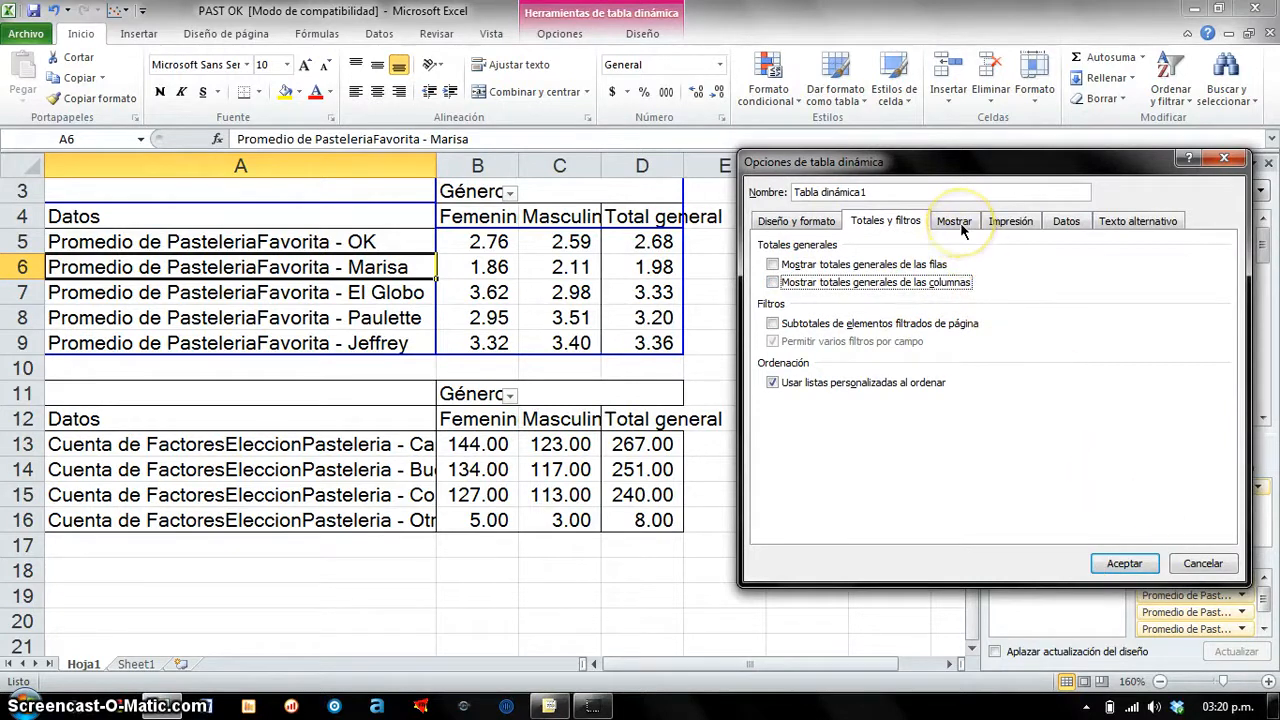
pyautogui.press('Return')
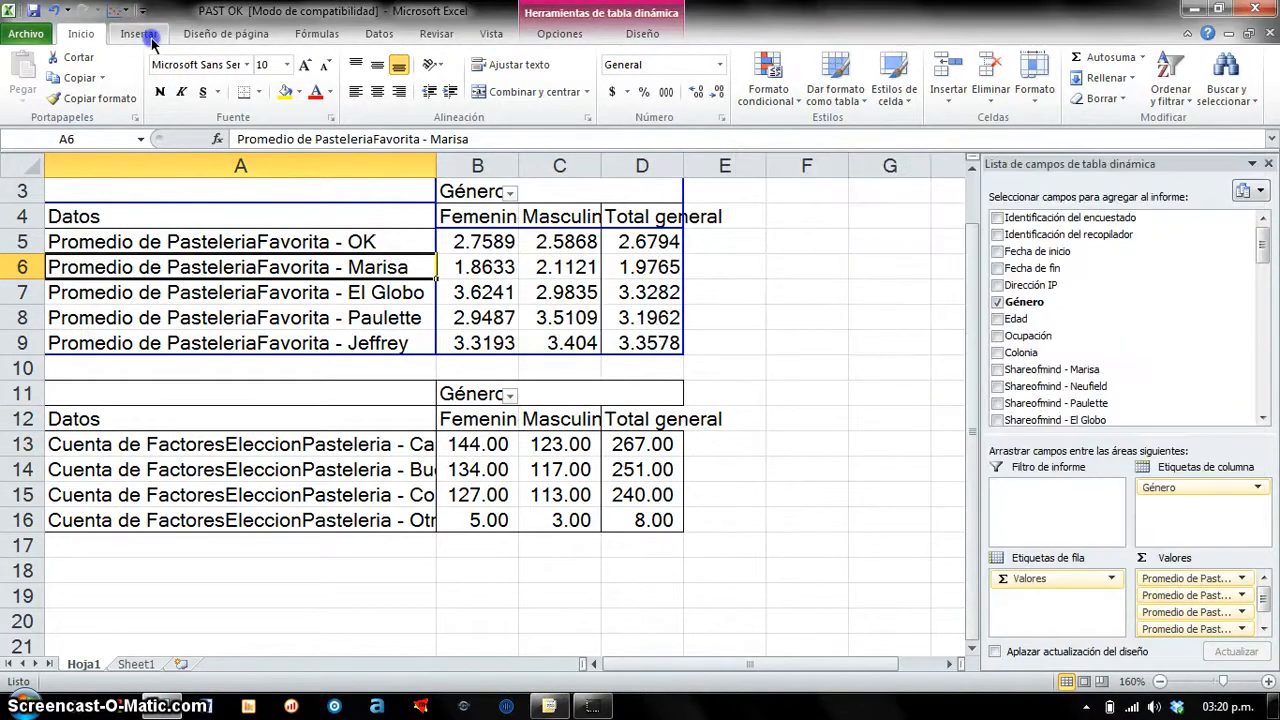
# Step: Format the PasteleriaFavorita averages table with the medium style that has a black header and light blue rows
pyautogui.click(145, 36)
pyautogui.click(90, 36)
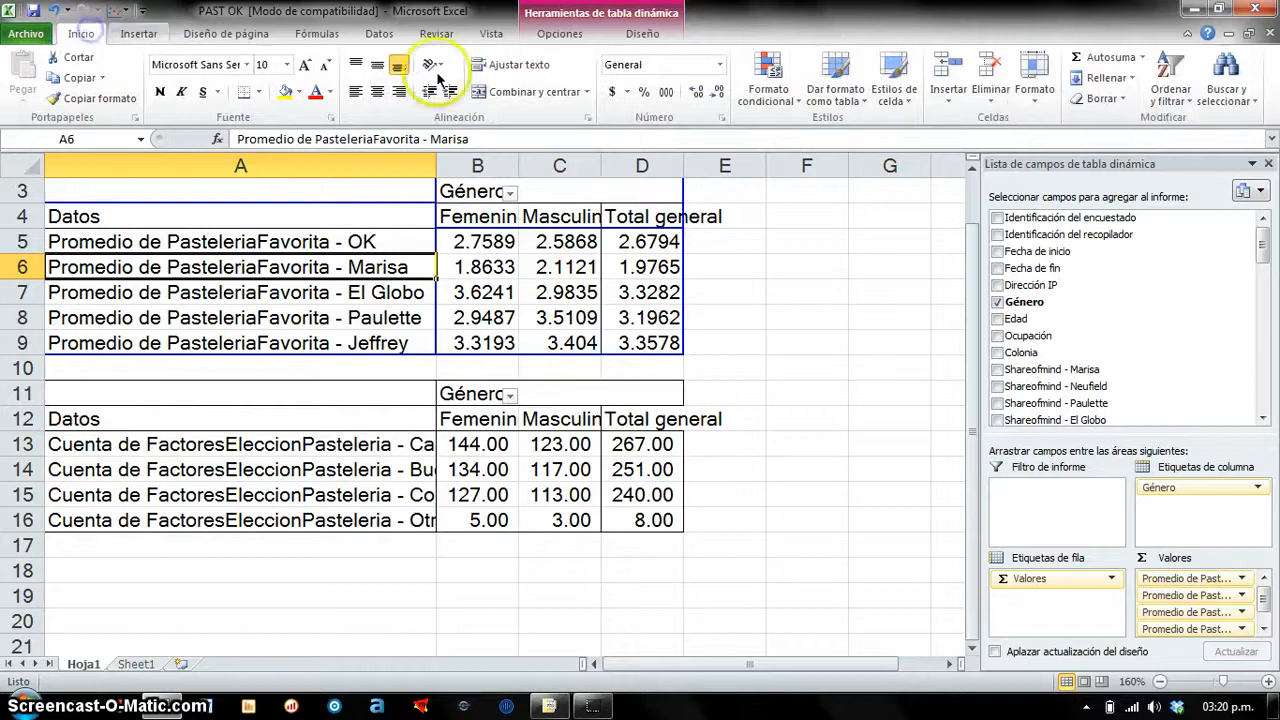
pyautogui.click(836, 95)
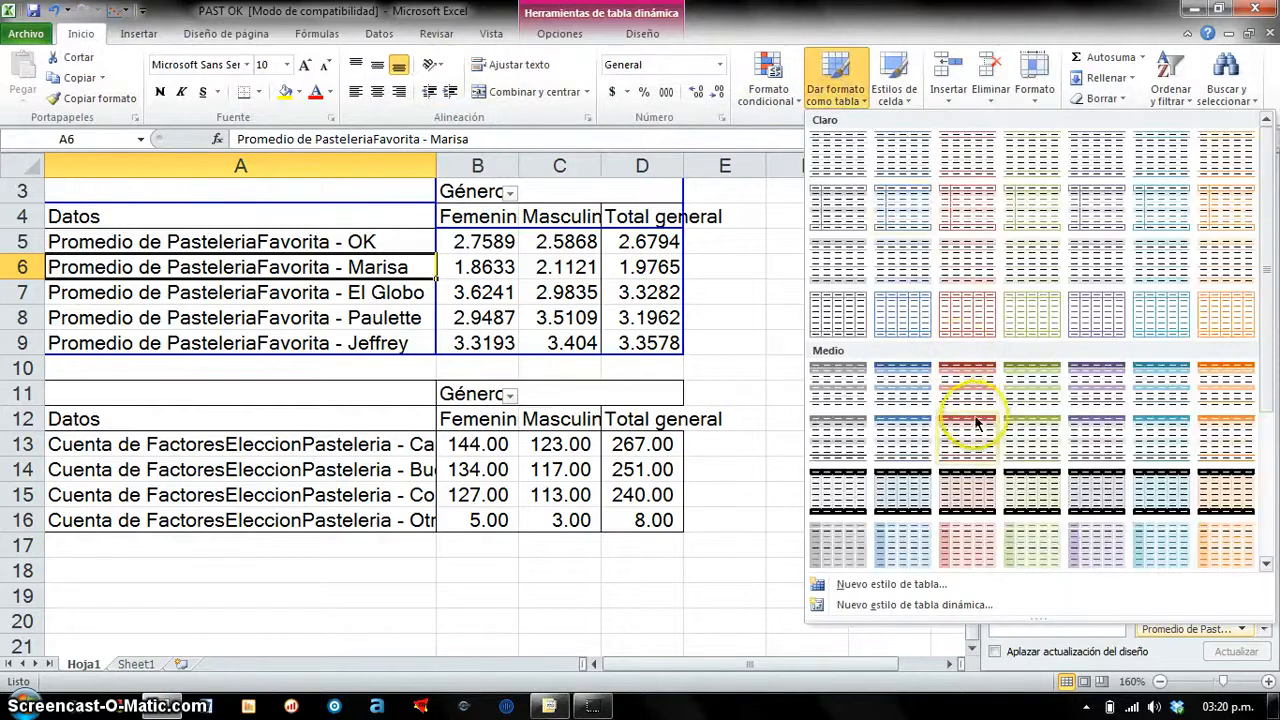
pyautogui.click(903, 488)
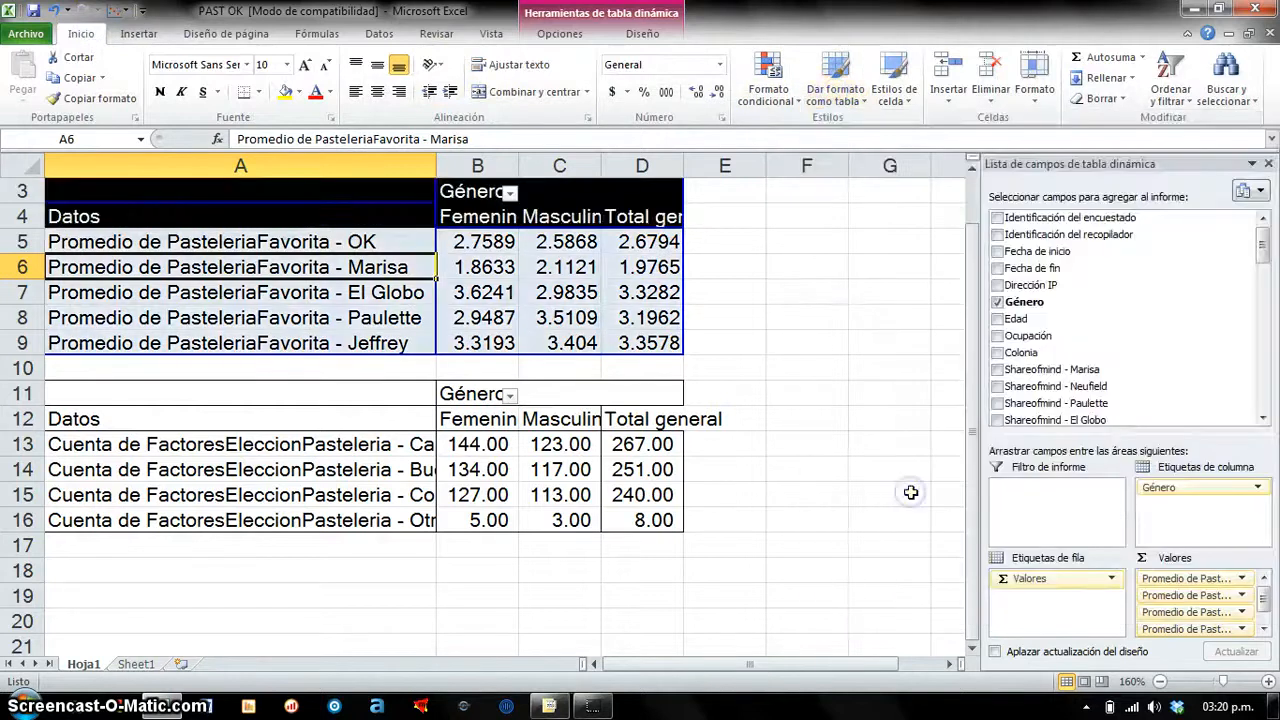
# Step: Change the PasteleriaFavorita averages table to the medium table style with a solid blue header
pyautogui.click(836, 95)
pyautogui.click(913, 441)
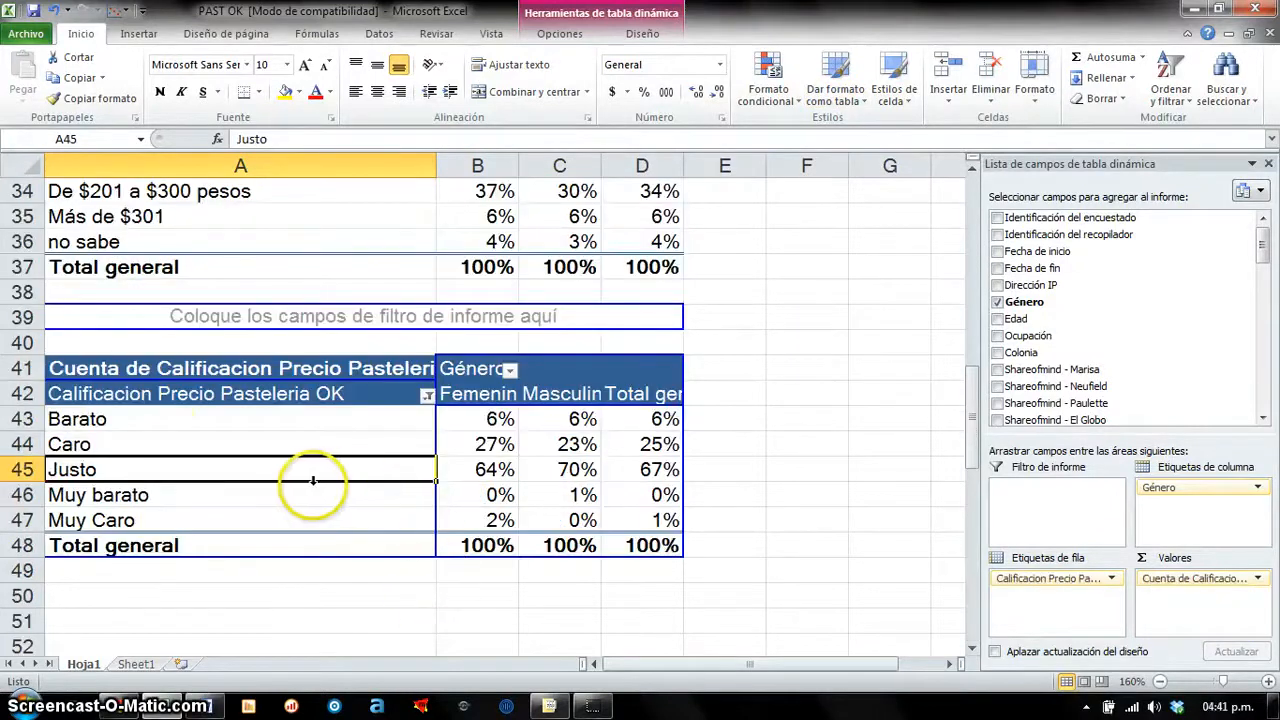
# Step: Move the "Muy barato" item to the beginning of the rows in the Calificacion Precio Pasteleria OK pivot table
pyautogui.moveTo(157, 428); pyautogui.dragTo(160, 517)
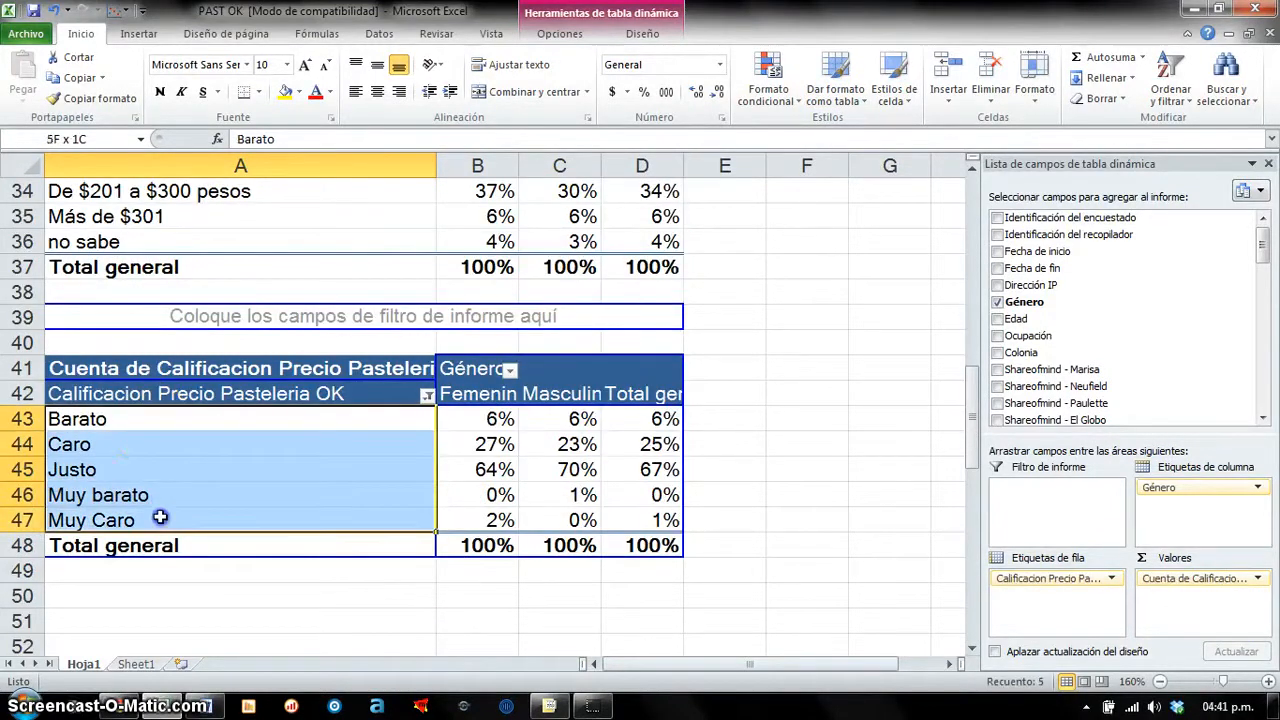
pyautogui.click(143, 423)
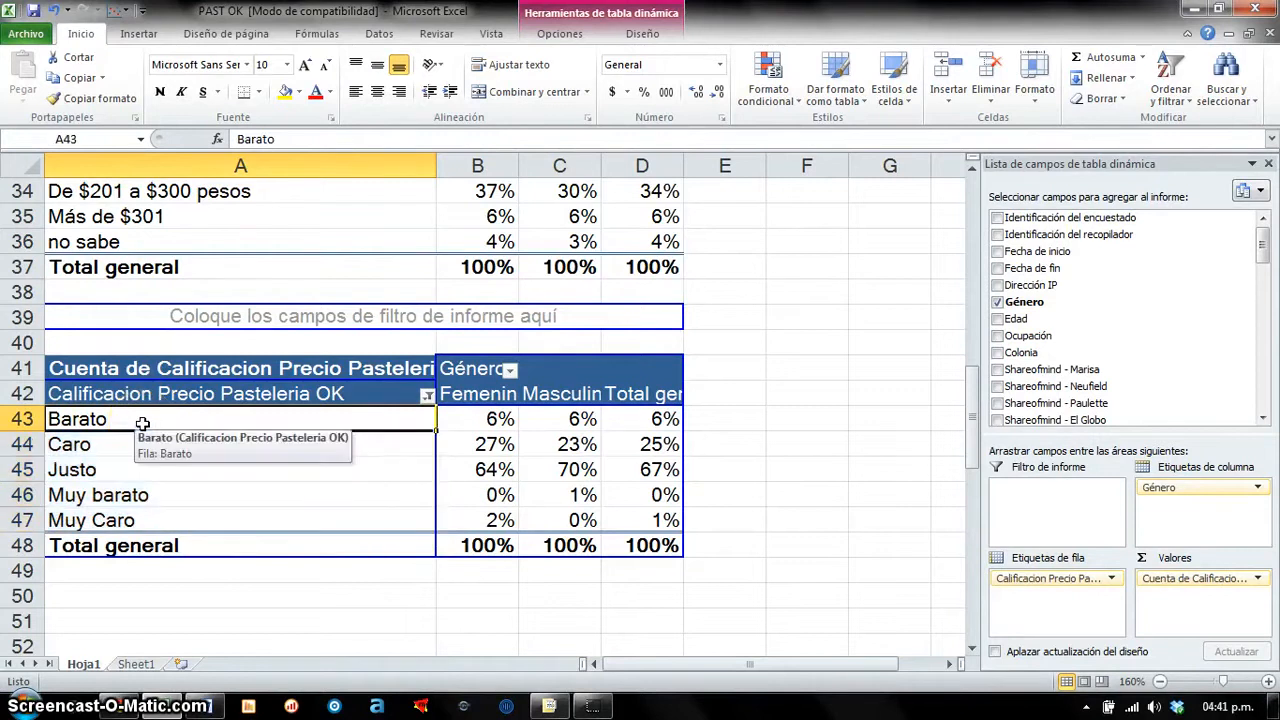
pyautogui.click(140, 492)
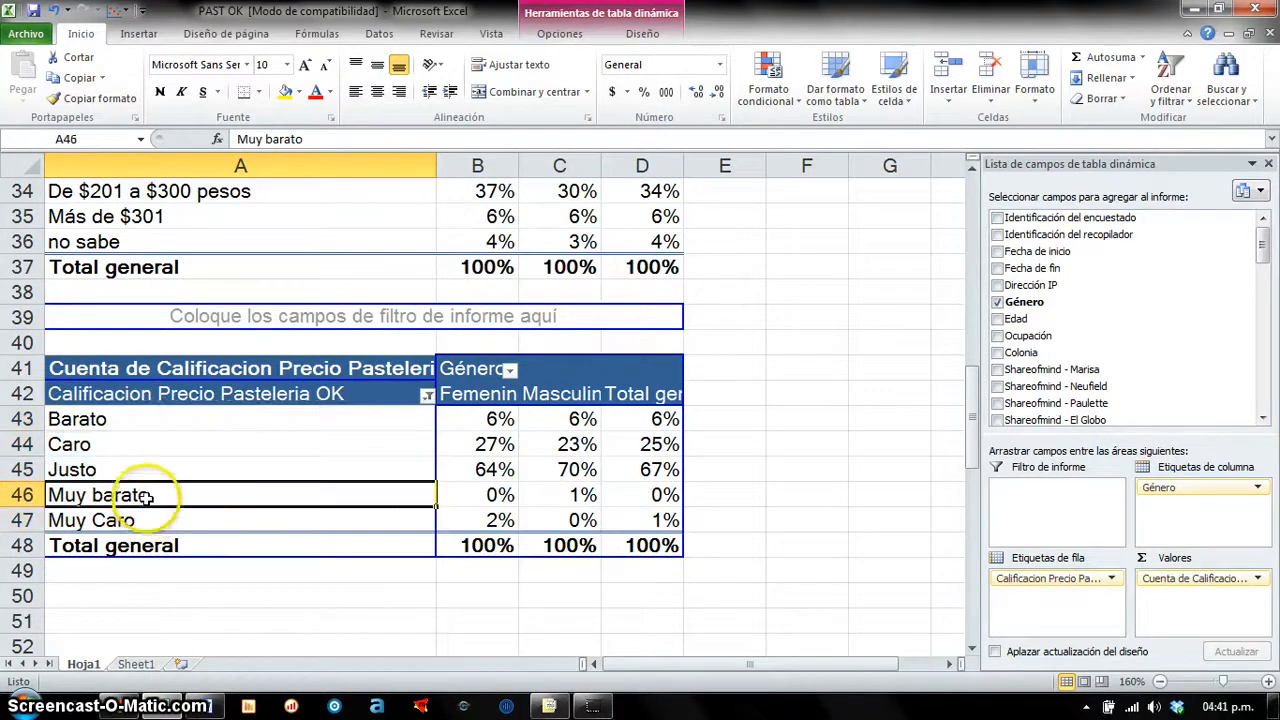
pyautogui.rightClick(155, 495)
pyautogui.moveTo(200, 401)
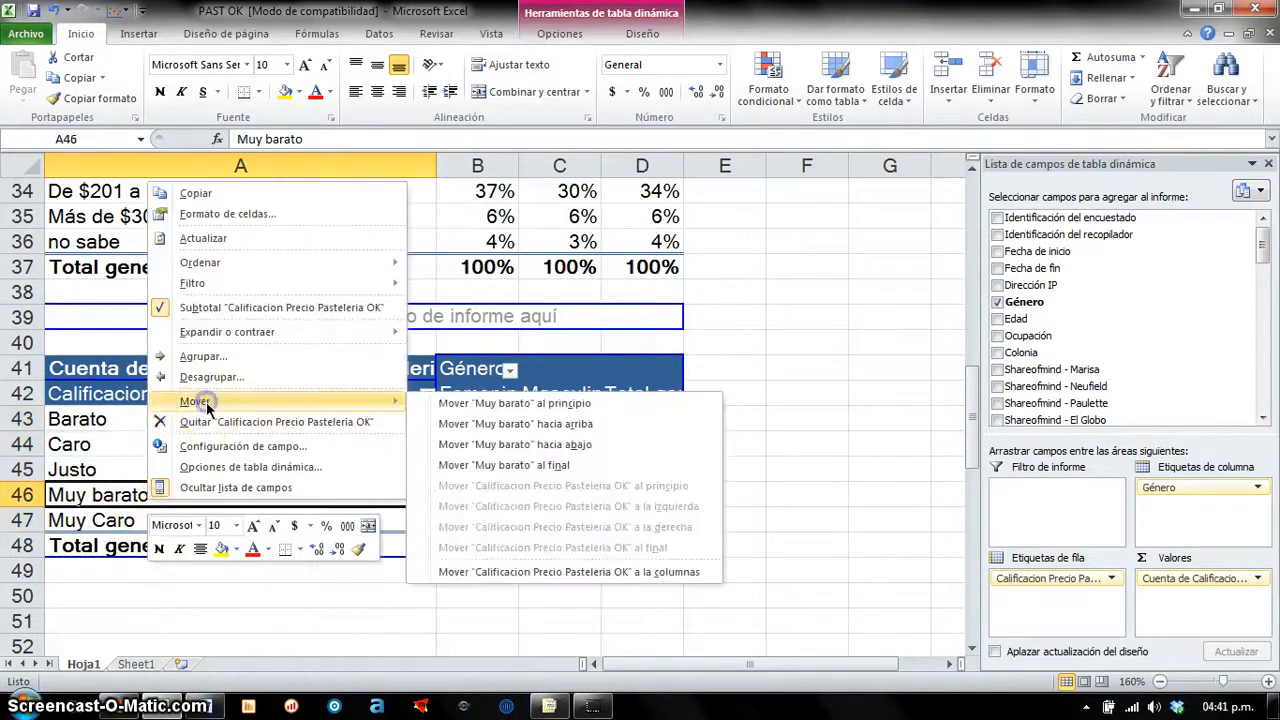
pyautogui.click(481, 403)
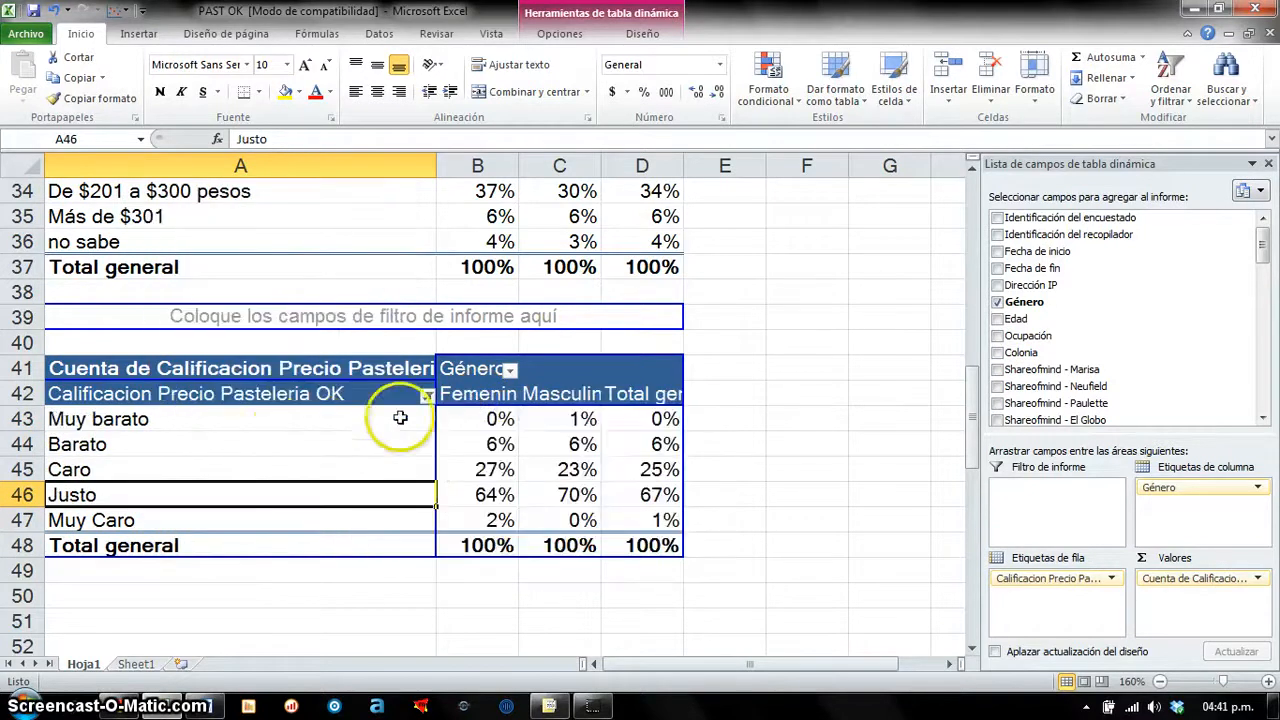
# Step: Move the "Justo" item up one row, above "Caro", in the Calificacion Precio Pasteleria OK pivot table
pyautogui.rightClick(184, 498)
pyautogui.moveTo(260, 402)
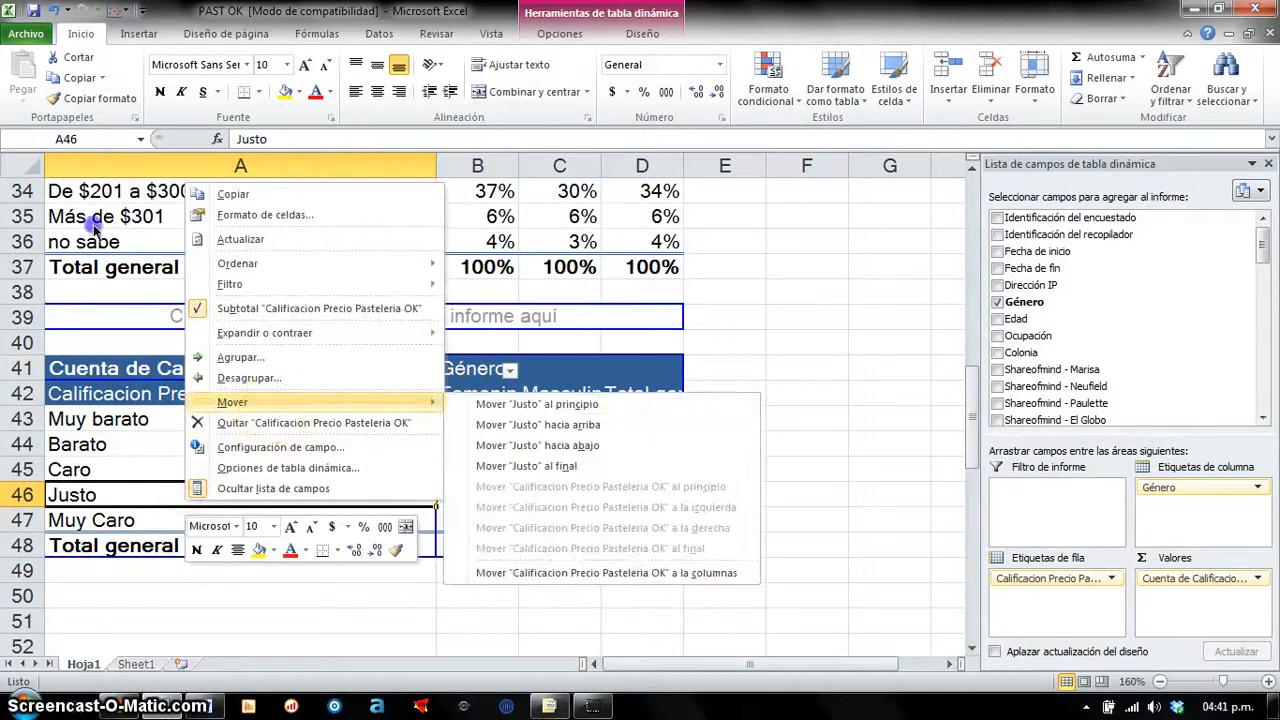
pyautogui.click(516, 427)
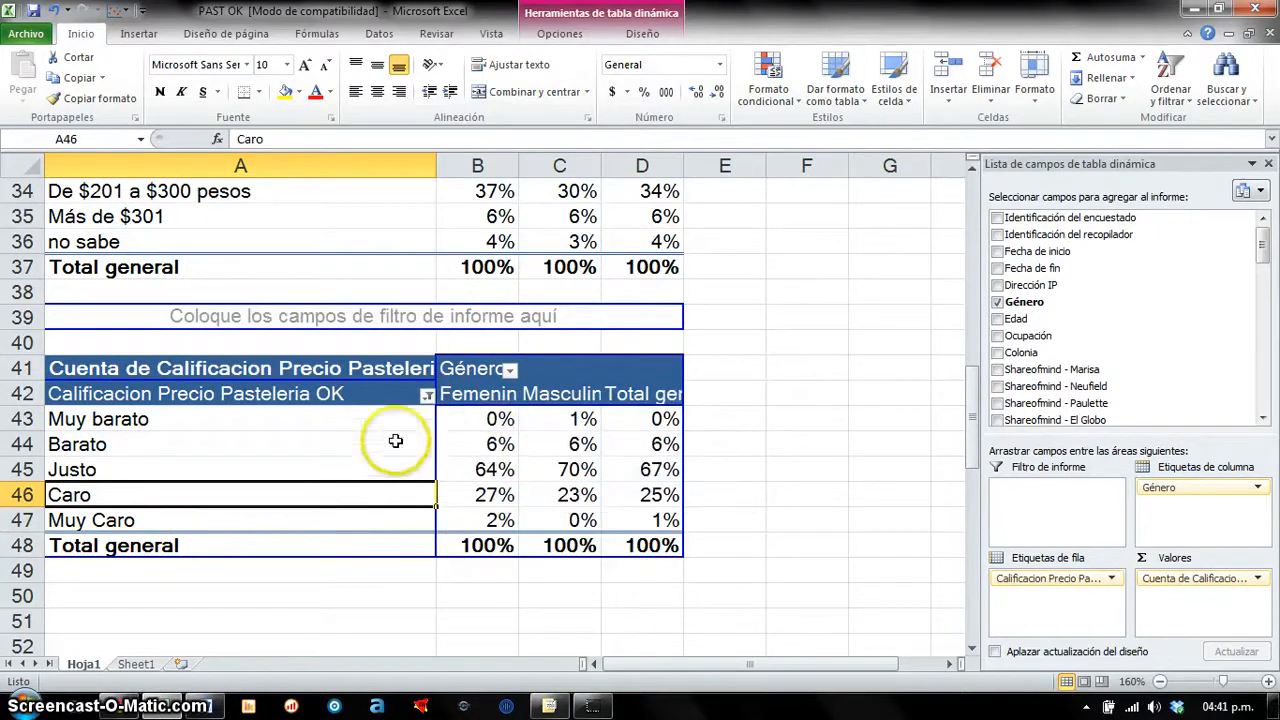
pyautogui.moveTo(388, 420); pyautogui.dragTo(382, 512)
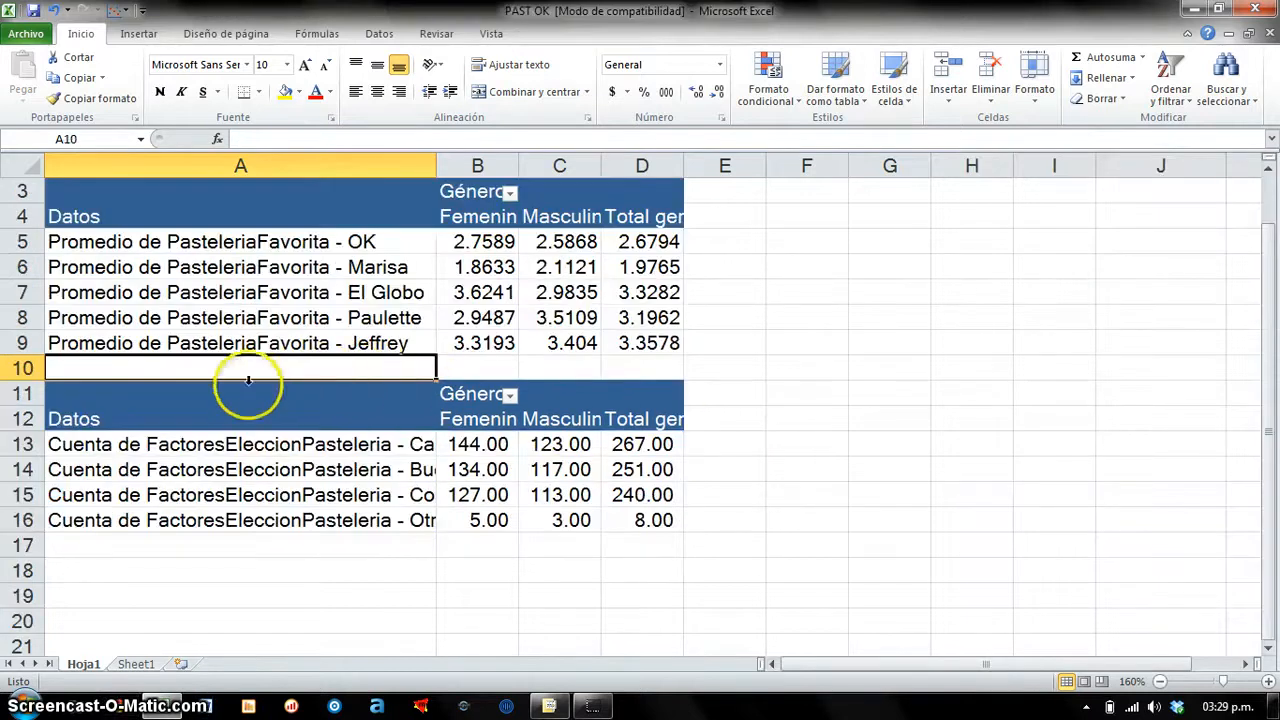
# Step: Copy the FactoresEleccionPasteleria counts table, range A10:D17, and paste it below starting at cell A19
pyautogui.moveTo(239, 371); pyautogui.dragTo(665, 536)
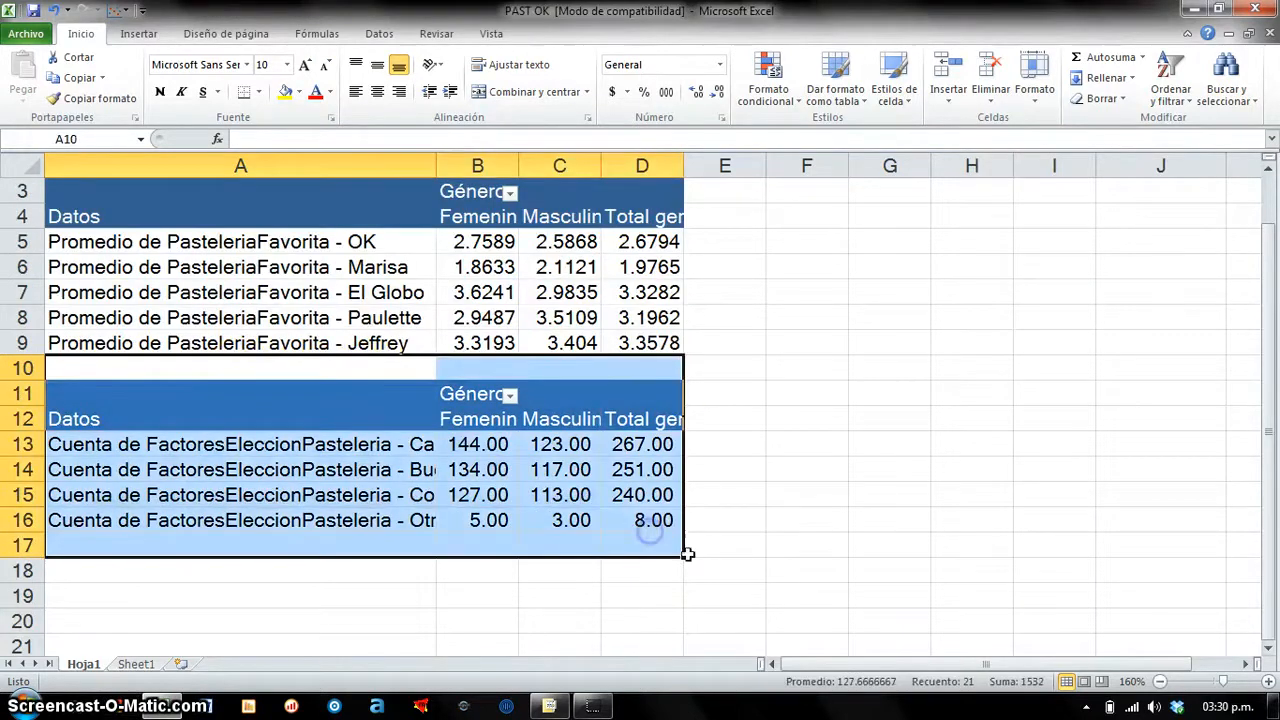
pyautogui.hotkey('ctrl', 'c')
pyautogui.click(150, 591)
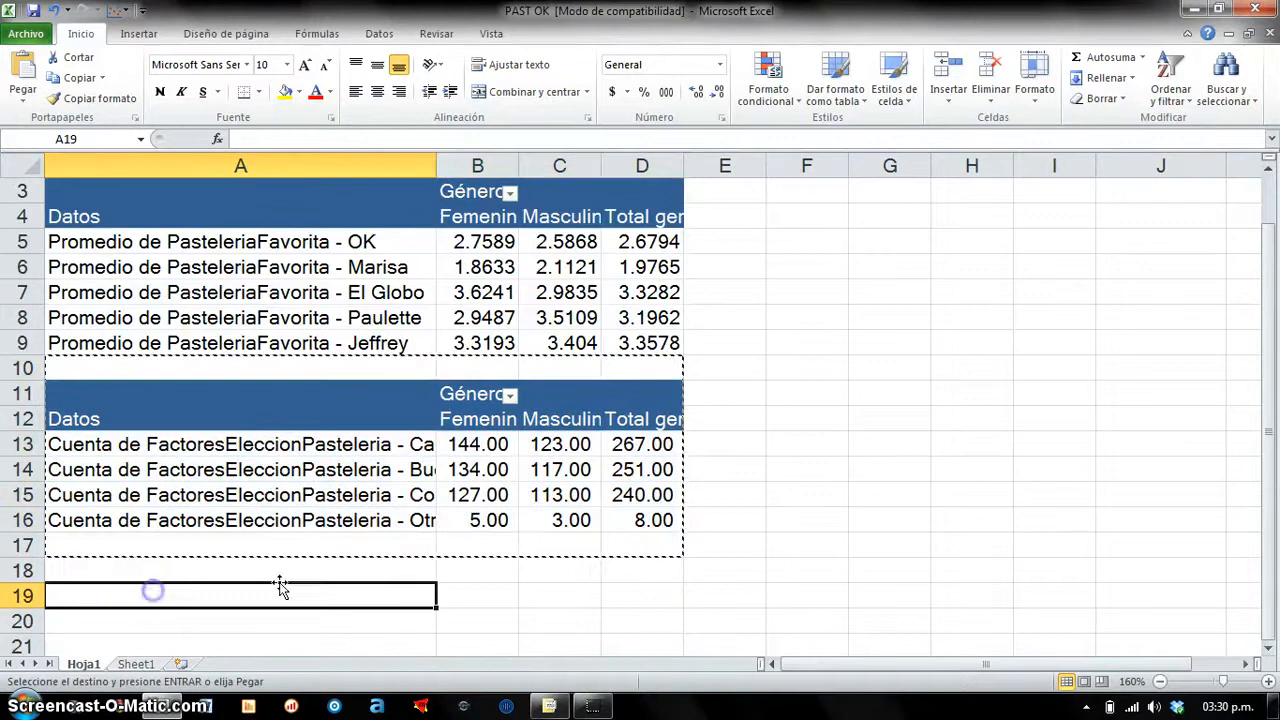
pyautogui.scroll(-3, 411, 545)
pyautogui.hotkey('ctrl', 'v')
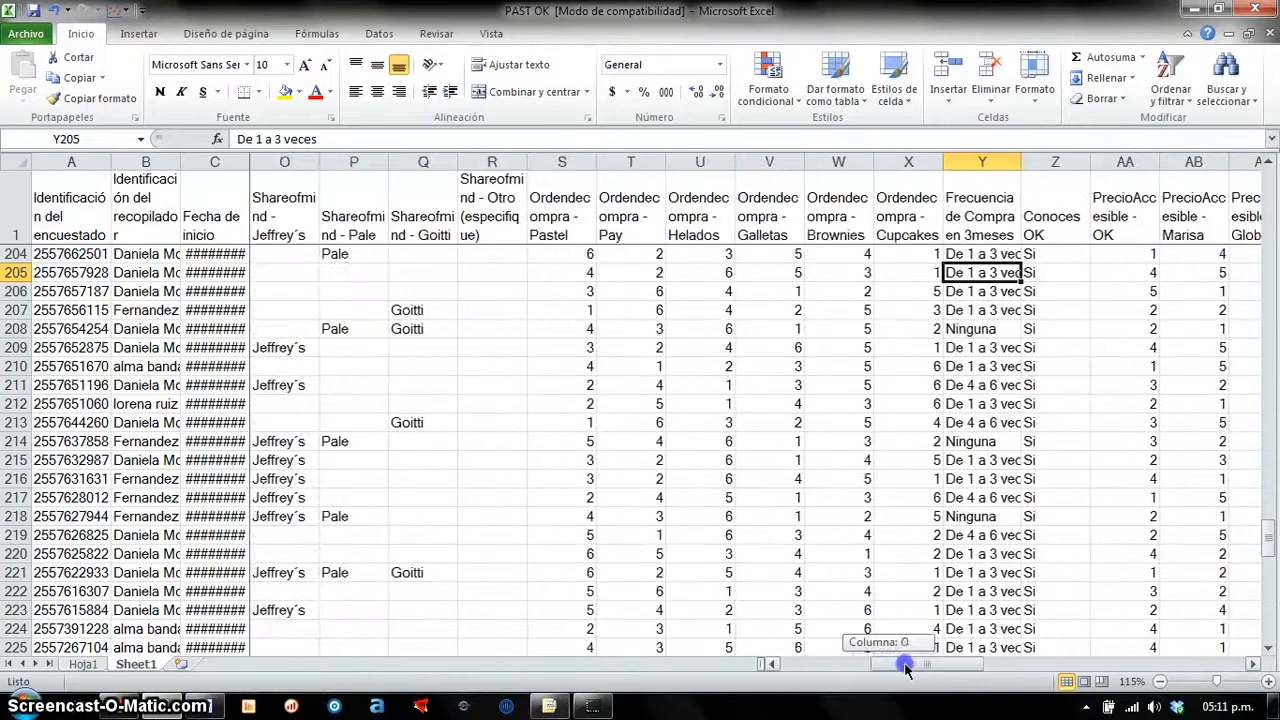
# Step: Examine the table on Hoja1 that answers NOMBRA LAS PASTELERIAS QUE CONOCES, including its Shareofmind counts and percentages
pyautogui.moveTo(914, 667); pyautogui.dragTo(918, 670)
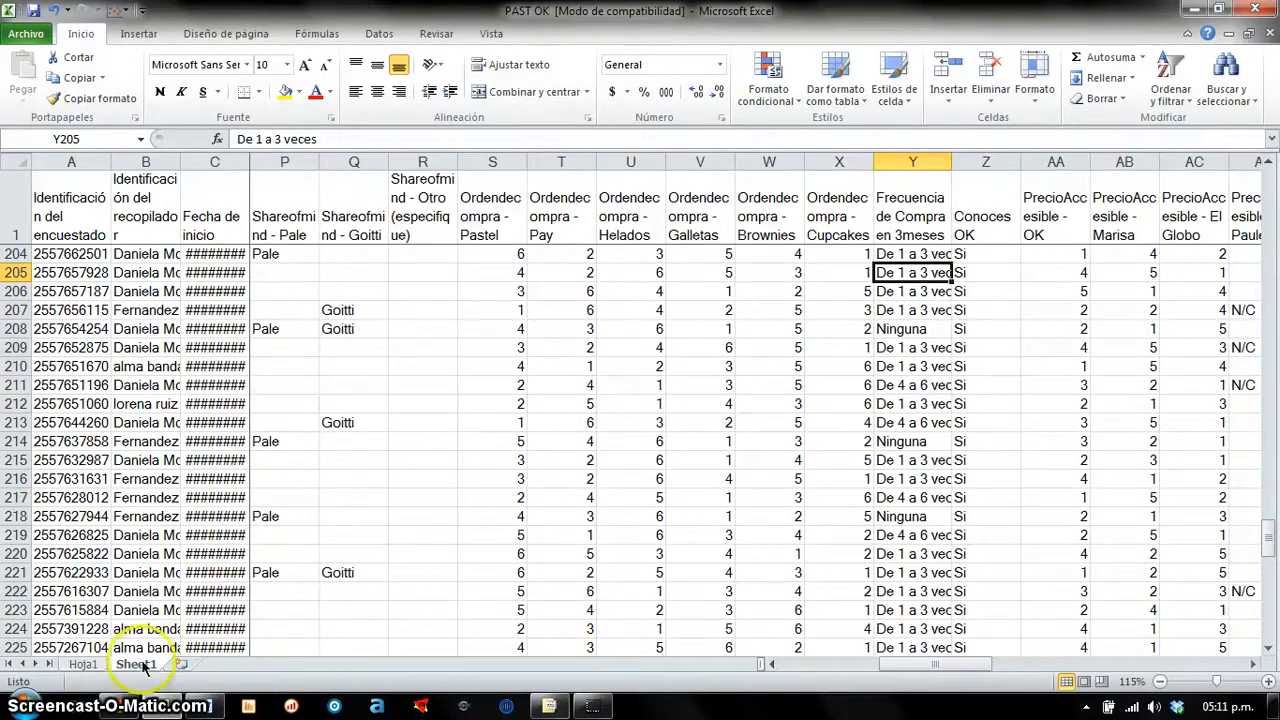
pyautogui.click(97, 668)
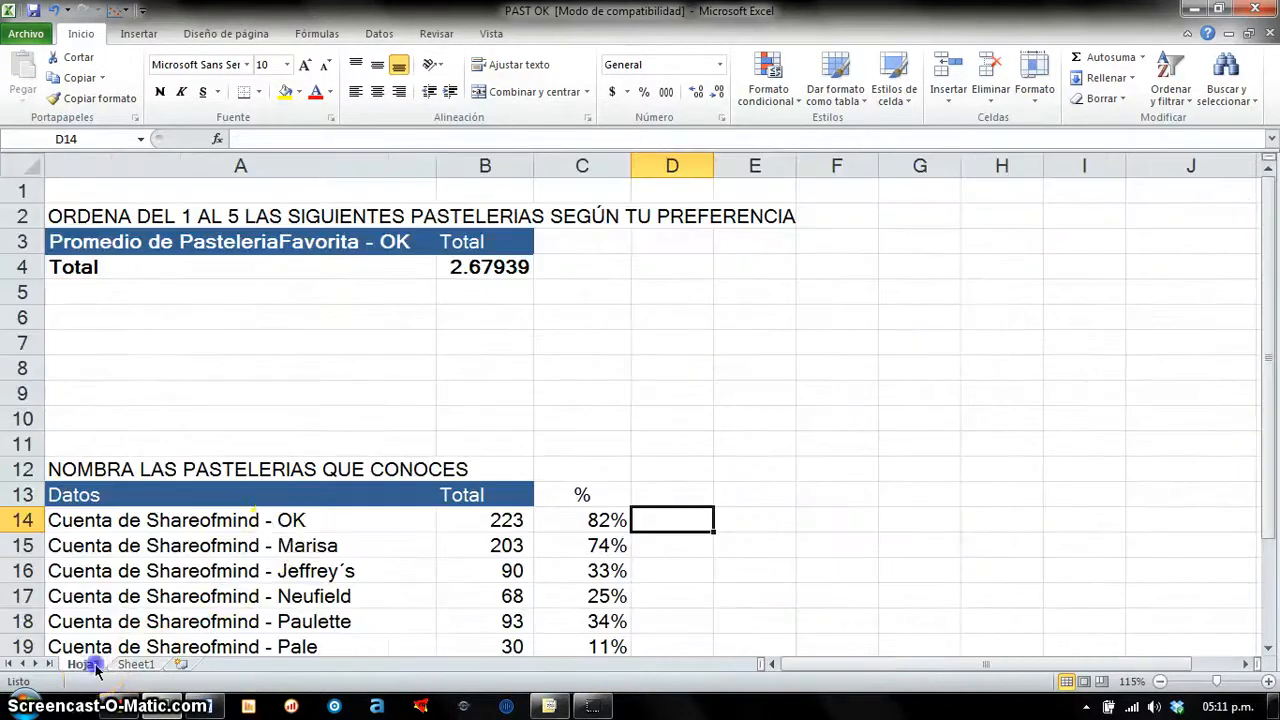
pyautogui.scroll(-3, 286, 529)
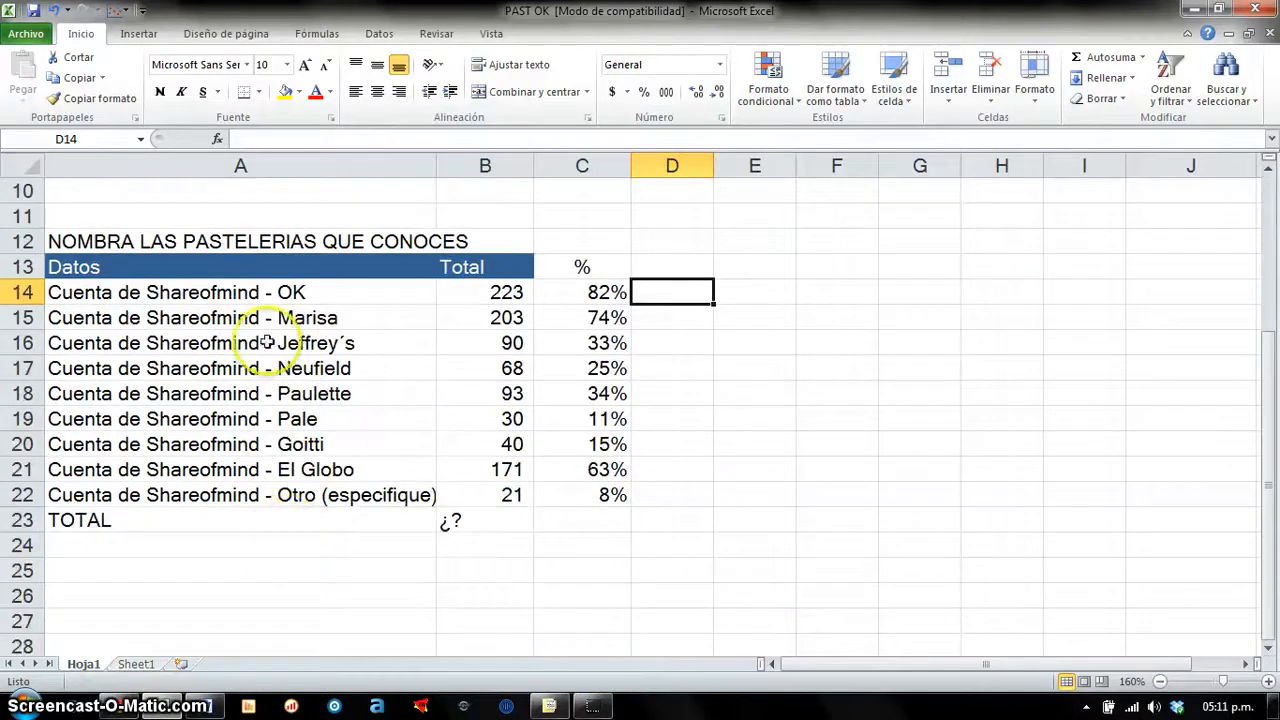
pyautogui.click(213, 248)
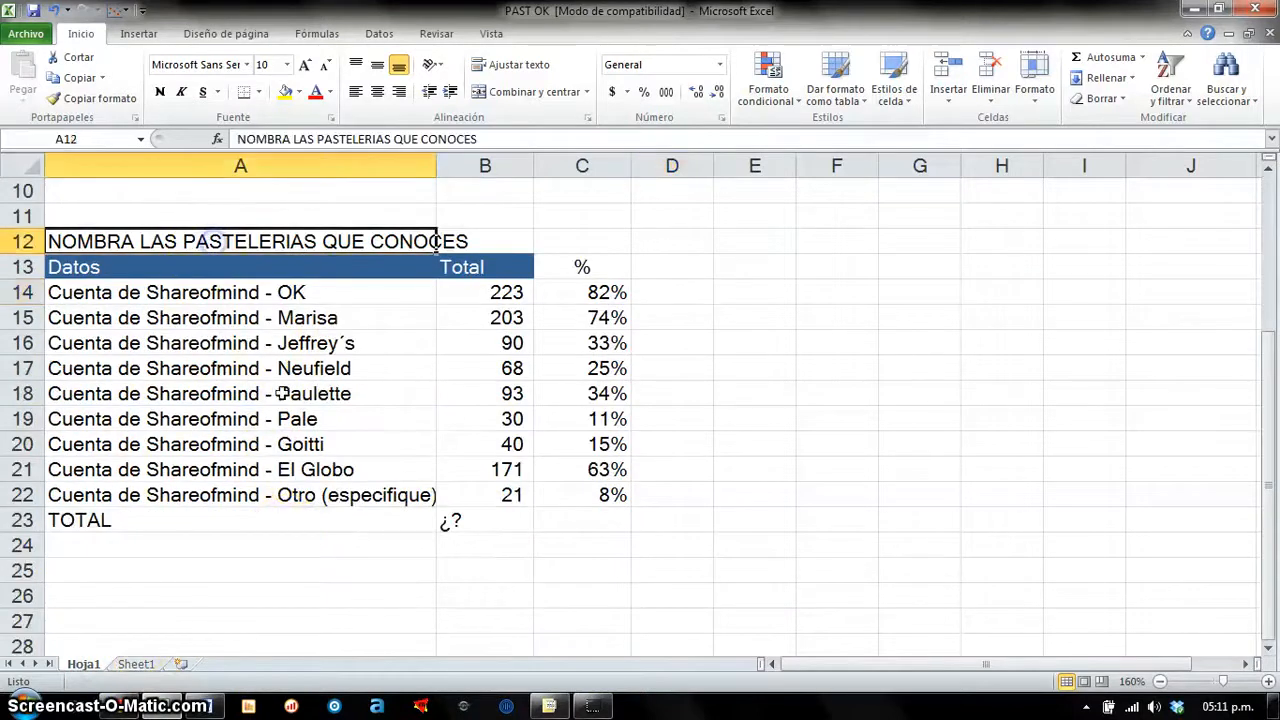
# Step: Examine the Ordendecompra columns on Sheet1 from Pastel to Cupcakes, and the Shareofmind columns before them
pyautogui.click(137, 666)
pyautogui.moveTo(857, 160); pyautogui.dragTo(503, 161)
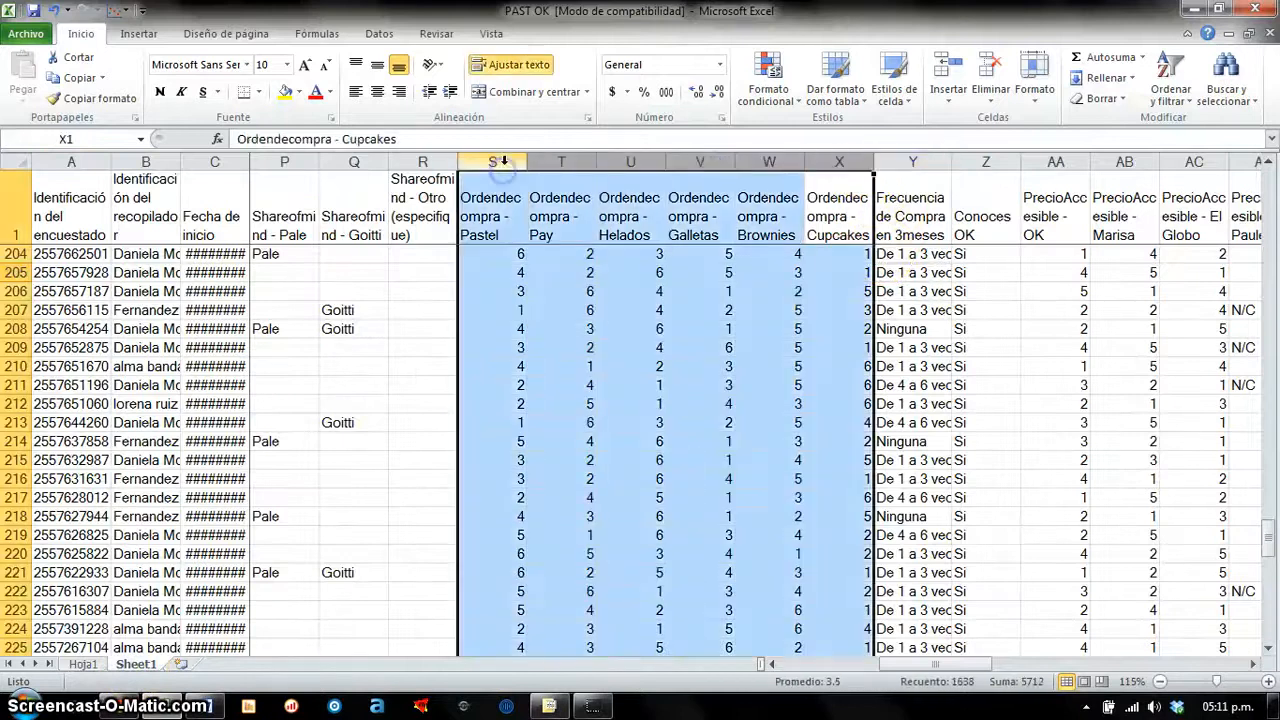
pyautogui.click(505, 233)
pyautogui.click(560, 218)
pyautogui.click(625, 216)
pyautogui.click(690, 218)
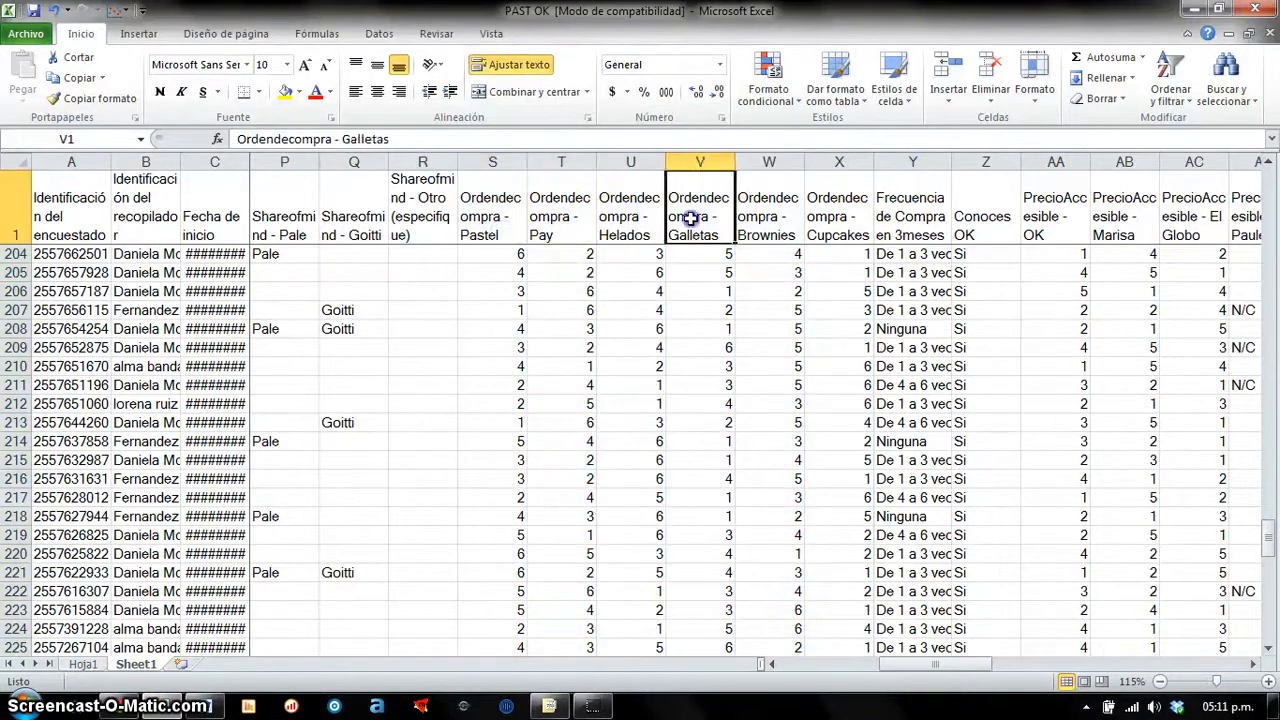
pyautogui.click(768, 216)
pyautogui.click(838, 216)
pyautogui.moveTo(947, 667); pyautogui.dragTo(845, 663)
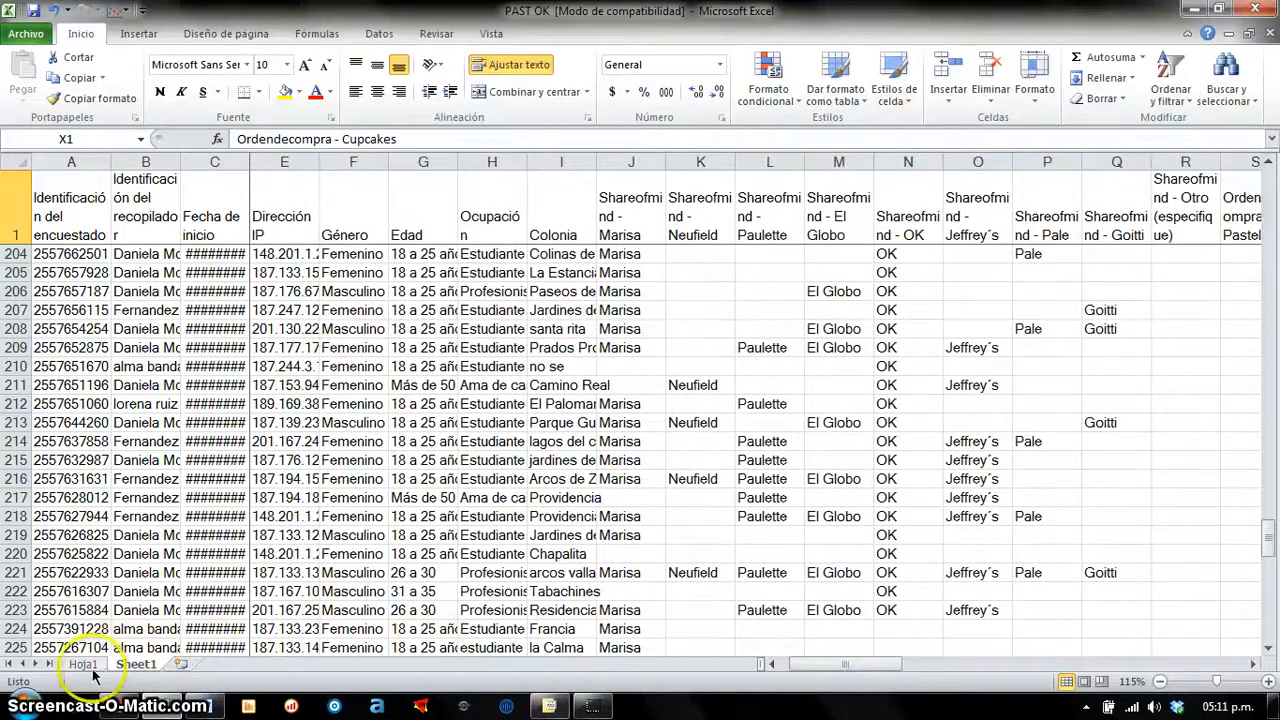
# Step: Add PasteleriaFavorita - Marisa, El Globo, Paulette and Jeffrey as values to the Hoja1 preference pivot table, with the values listed in rows
pyautogui.click(86, 665)
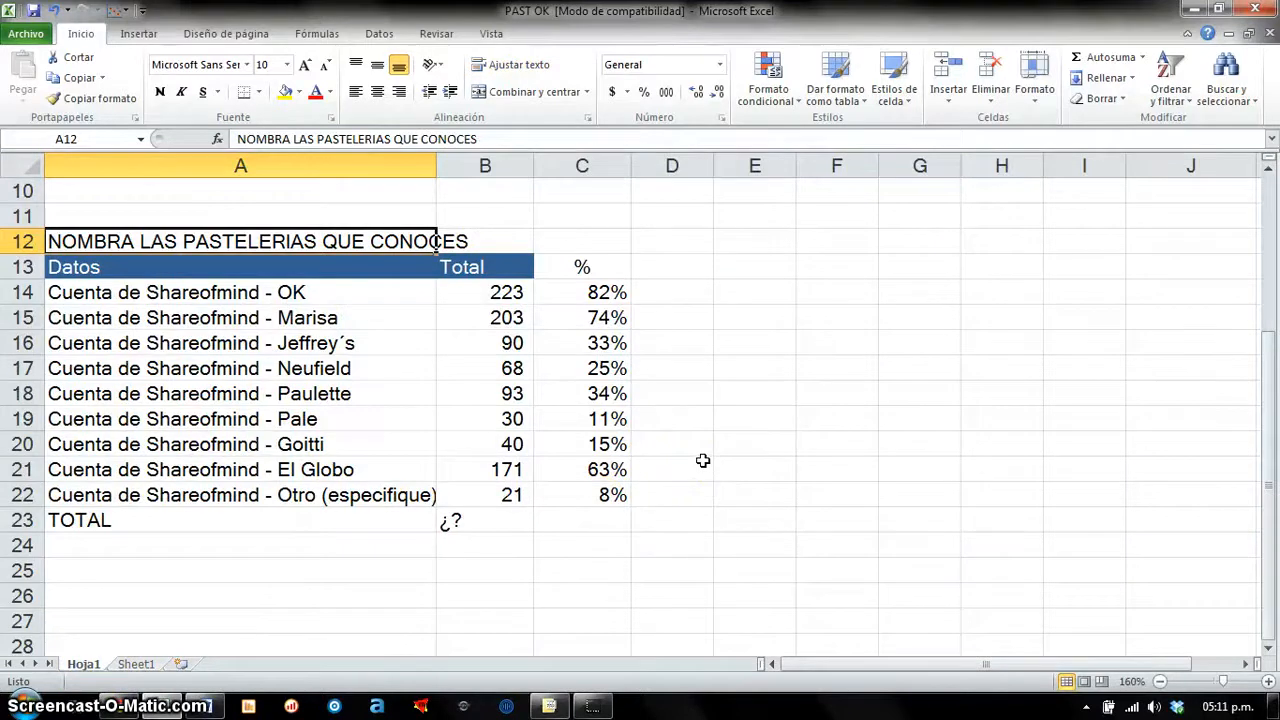
pyautogui.scroll(3, 703, 460)
pyautogui.click(410, 267)
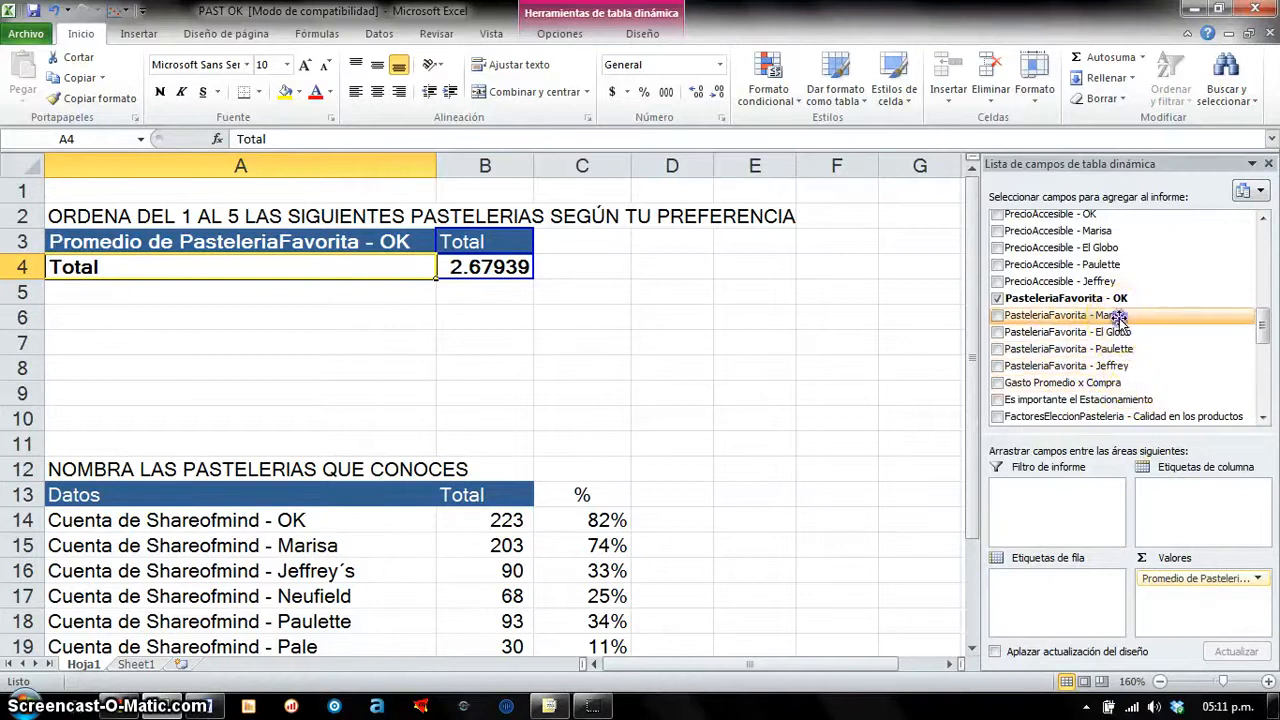
pyautogui.moveTo(1187, 591); pyautogui.dragTo(1188, 597)
pyautogui.moveTo(1110, 332); pyautogui.dragTo(1211, 616)
pyautogui.moveTo(1085, 334); pyautogui.dragTo(1222, 648)
pyautogui.moveTo(1200, 490); pyautogui.dragTo(1083, 602)
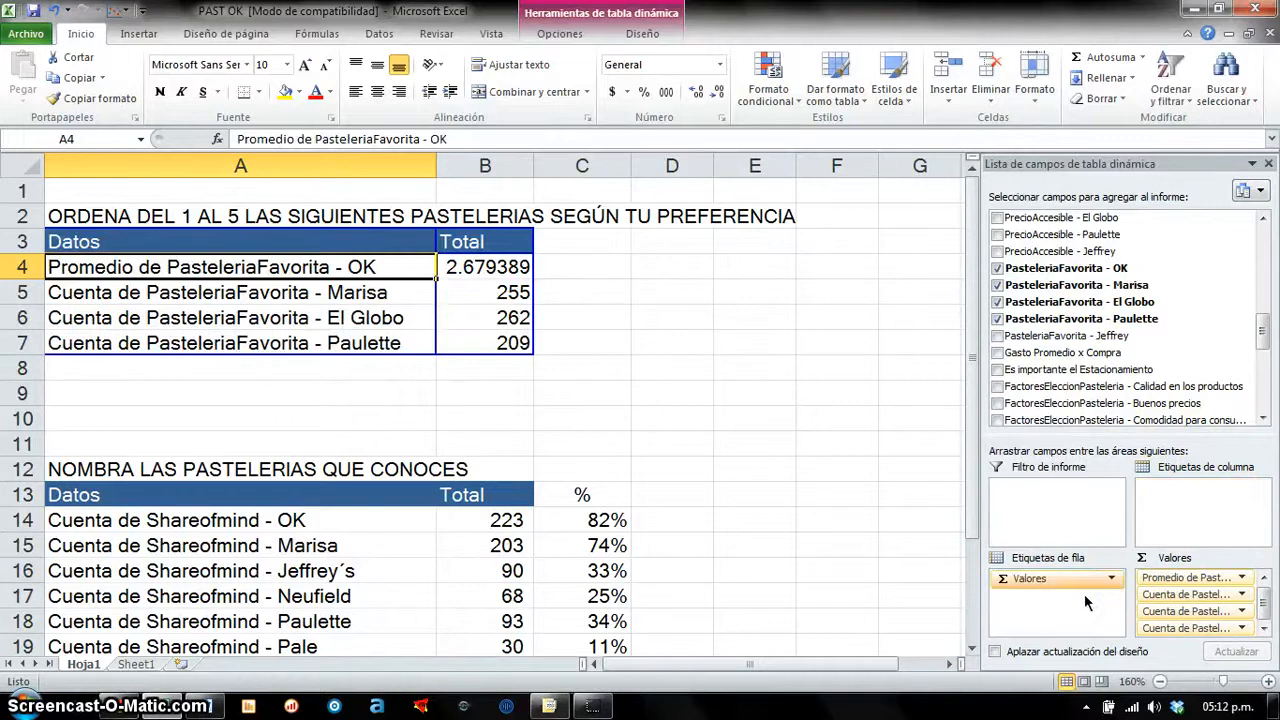
pyautogui.moveTo(1186, 333); pyautogui.dragTo(1212, 630)
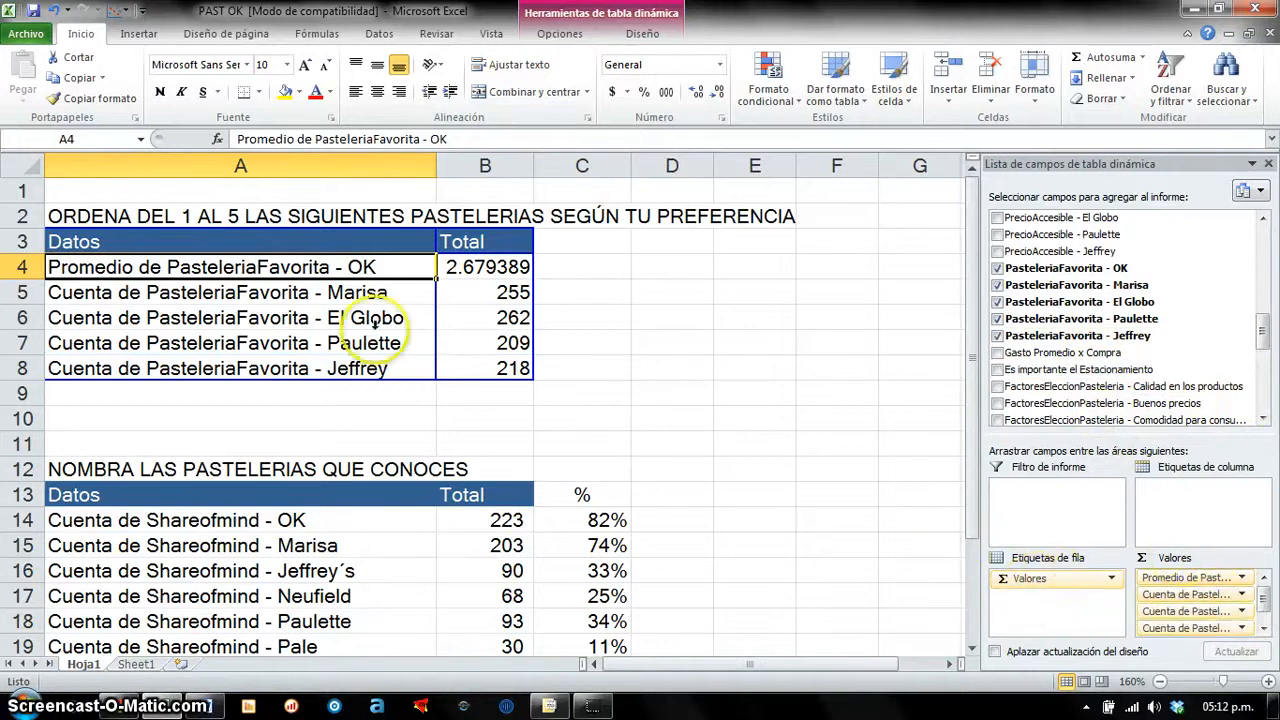
# Step: Summarize the PasteleriaFavorita - Marisa value field by Promedio
pyautogui.moveTo(354, 268); pyautogui.dragTo(369, 357)
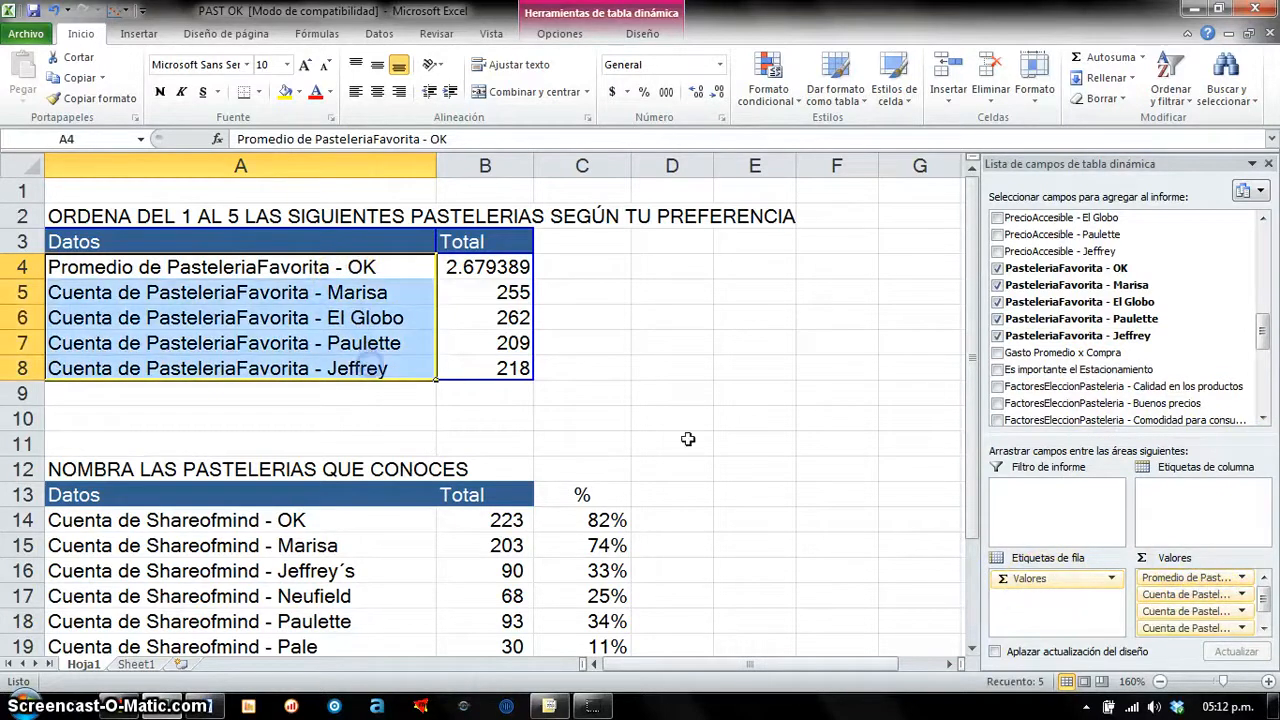
pyautogui.click(1186, 596)
pyautogui.click(1195, 578)
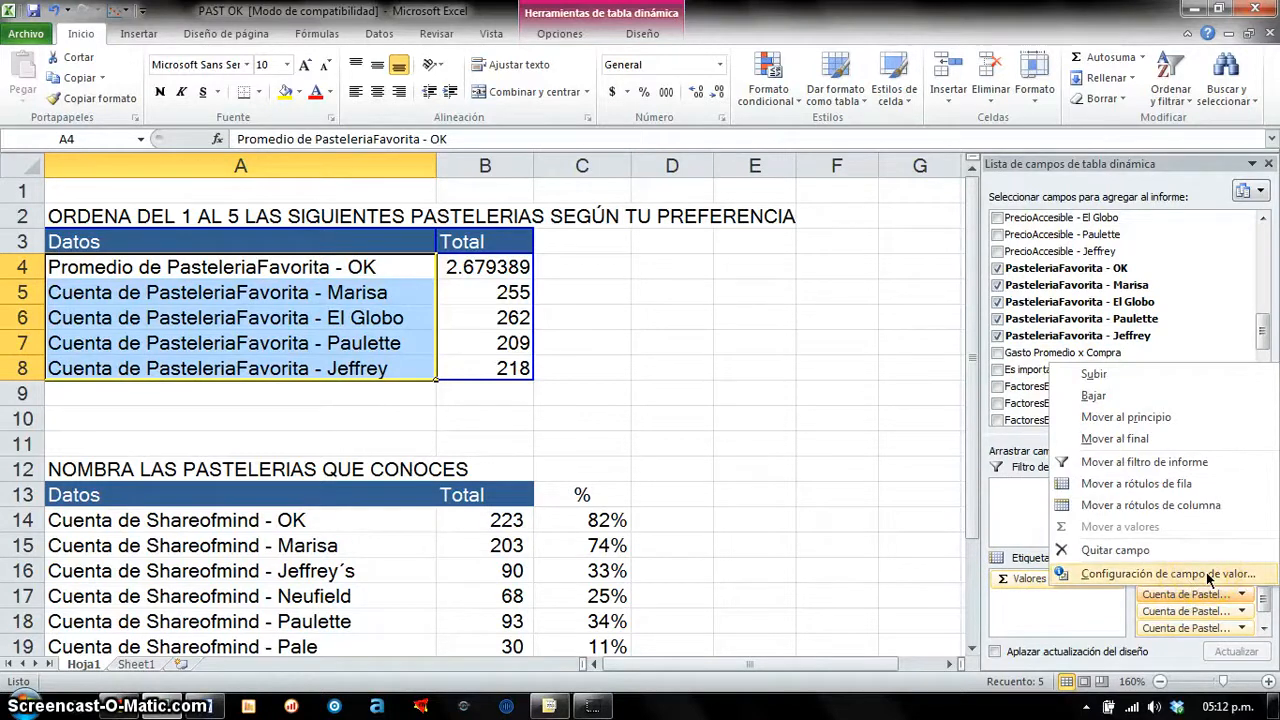
pyautogui.click(1208, 577)
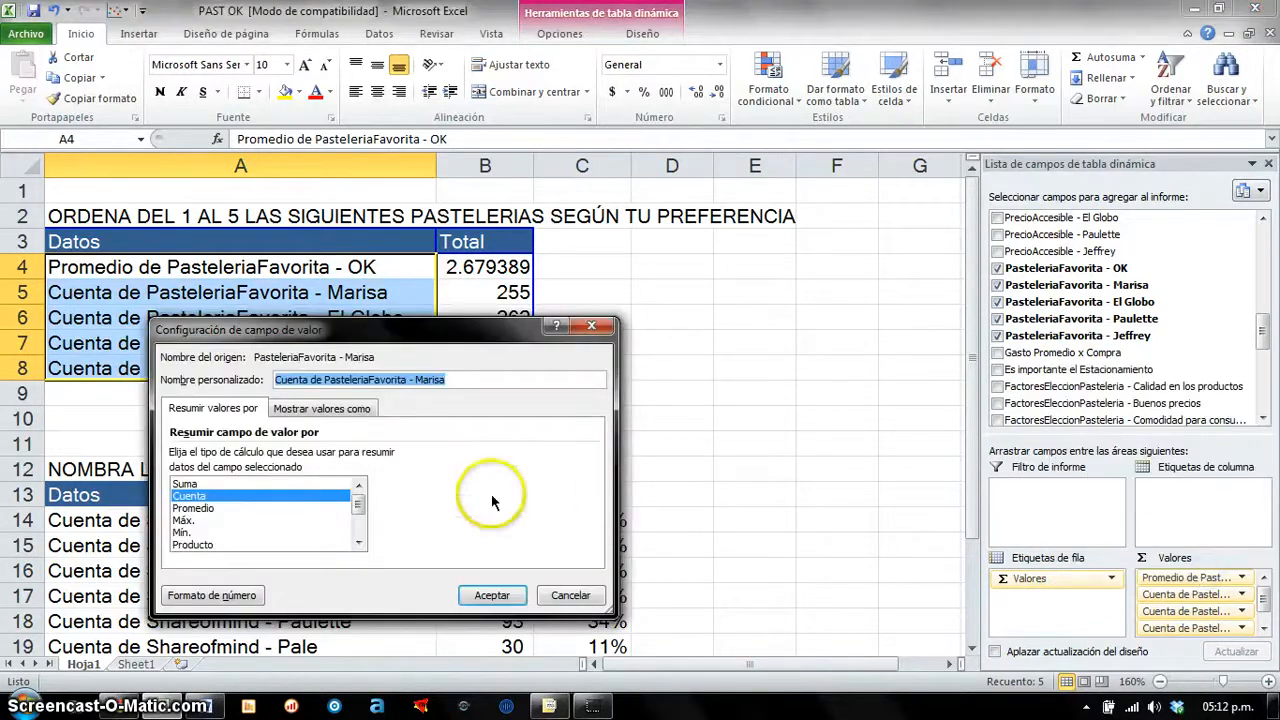
pyautogui.click(272, 508)
pyautogui.click(492, 595)
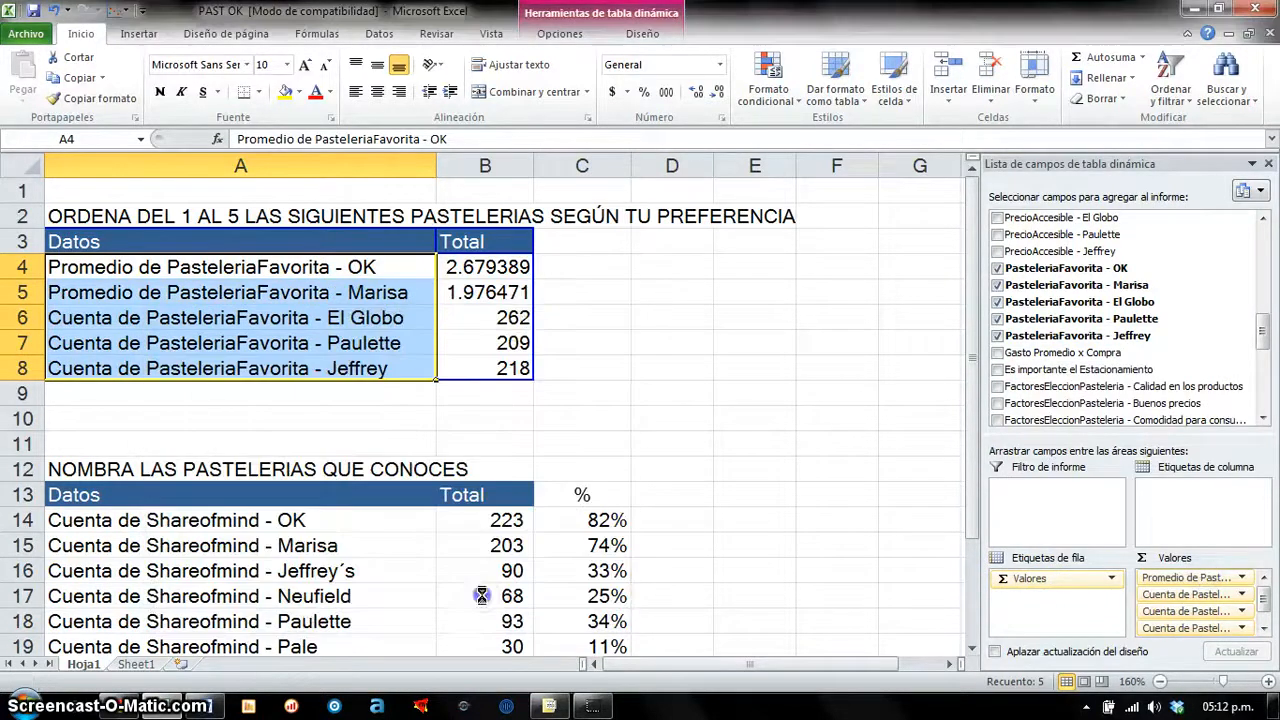
# Step: Summarize the PasteleriaFavorita - El Globo value field by Promedio
pyautogui.click(1261, 628)
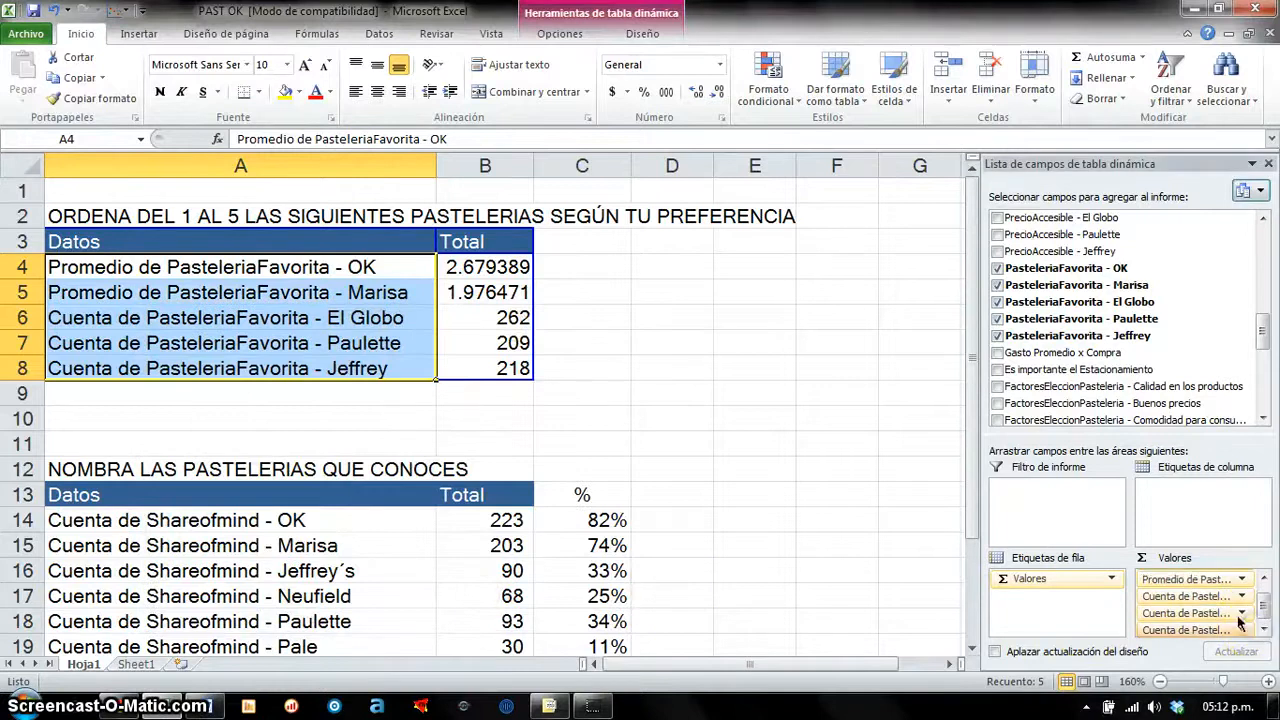
pyautogui.click(1215, 598)
pyautogui.click(1160, 569)
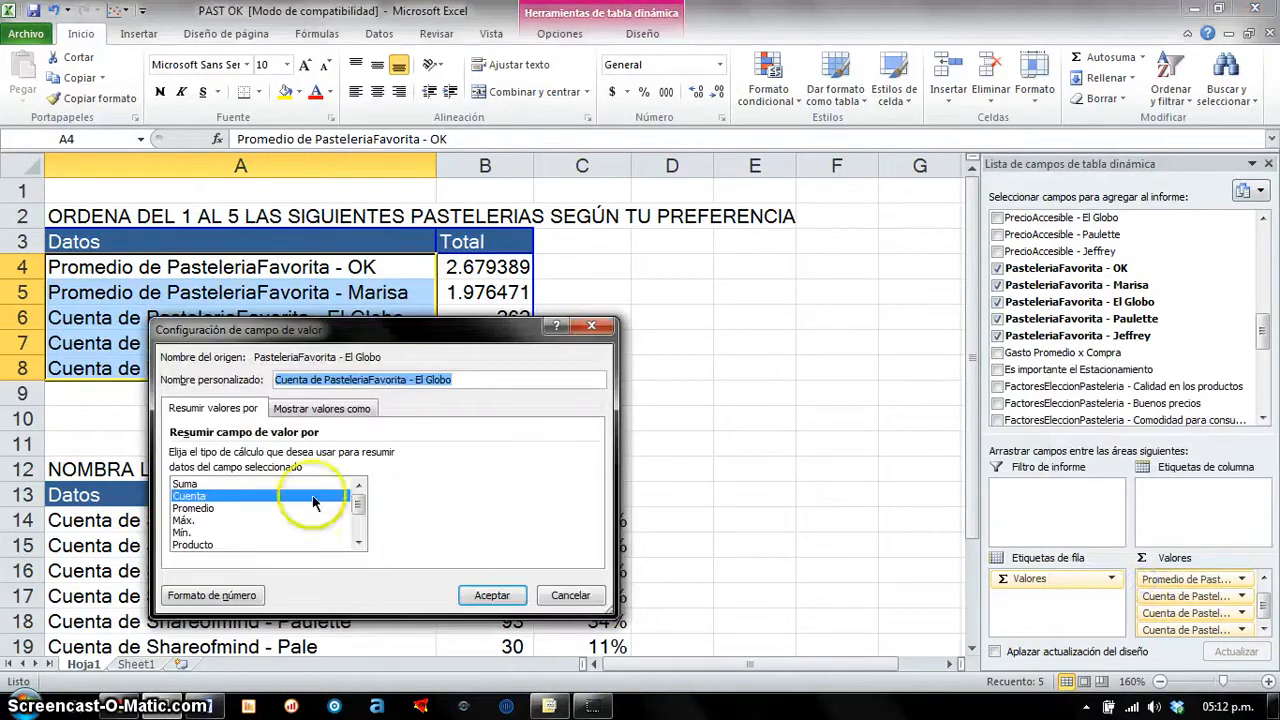
pyautogui.click(301, 508)
pyautogui.click(492, 595)
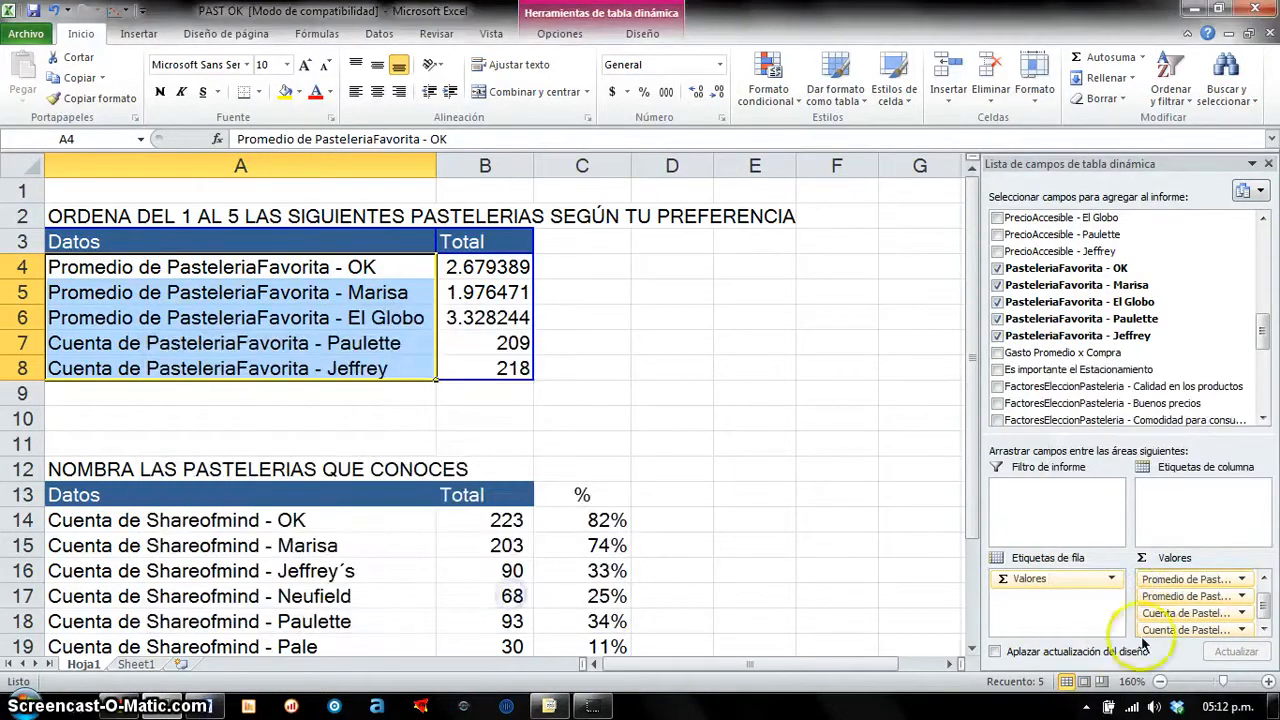
# Step: Summarize the PasteleriaFavorita - Paulette value field by Promedio
pyautogui.click(1160, 612)
pyautogui.click(1170, 606)
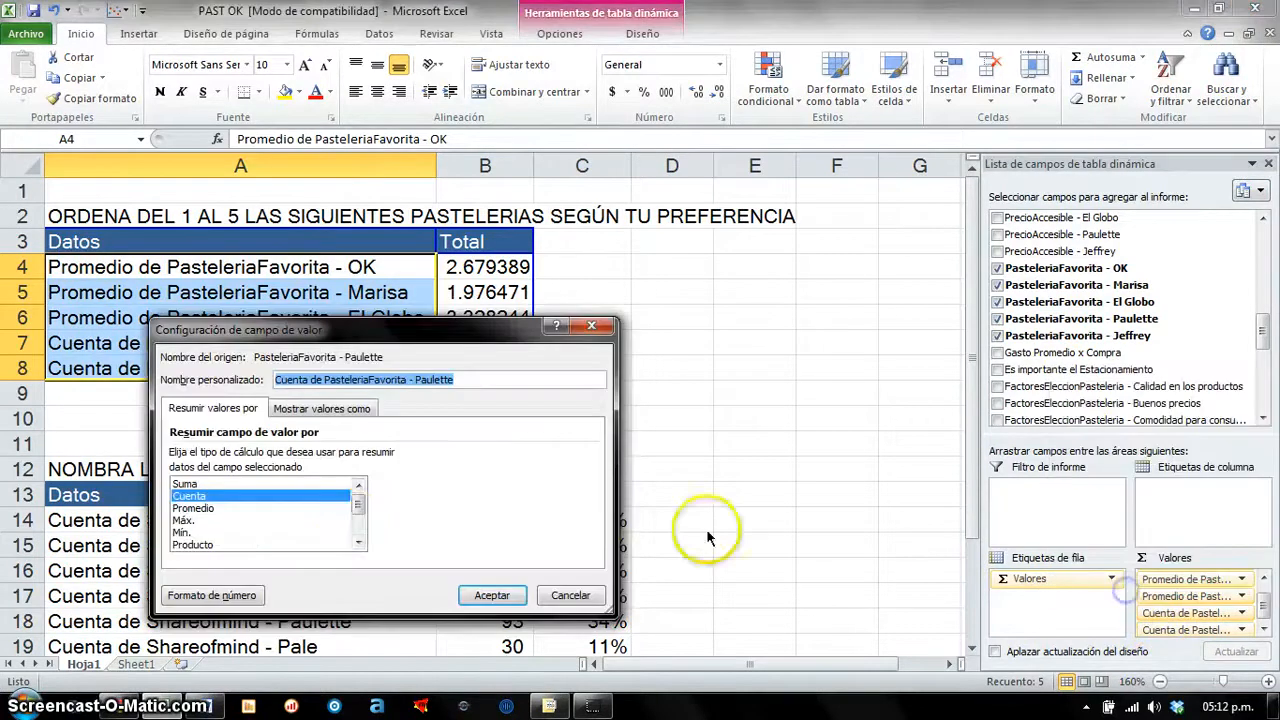
pyautogui.click(310, 508)
pyautogui.click(490, 595)
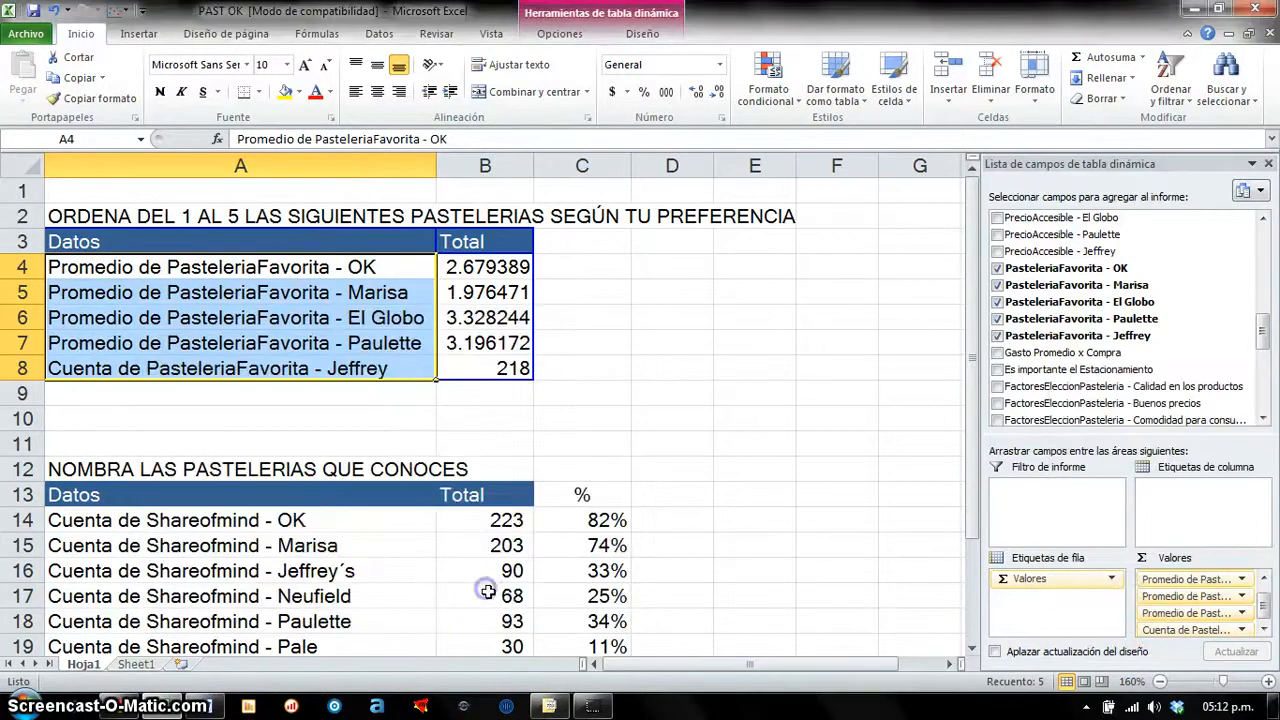
# Step: Summarize the PasteleriaFavorita - Jeffrey value field by Promedio
pyautogui.click(1210, 638)
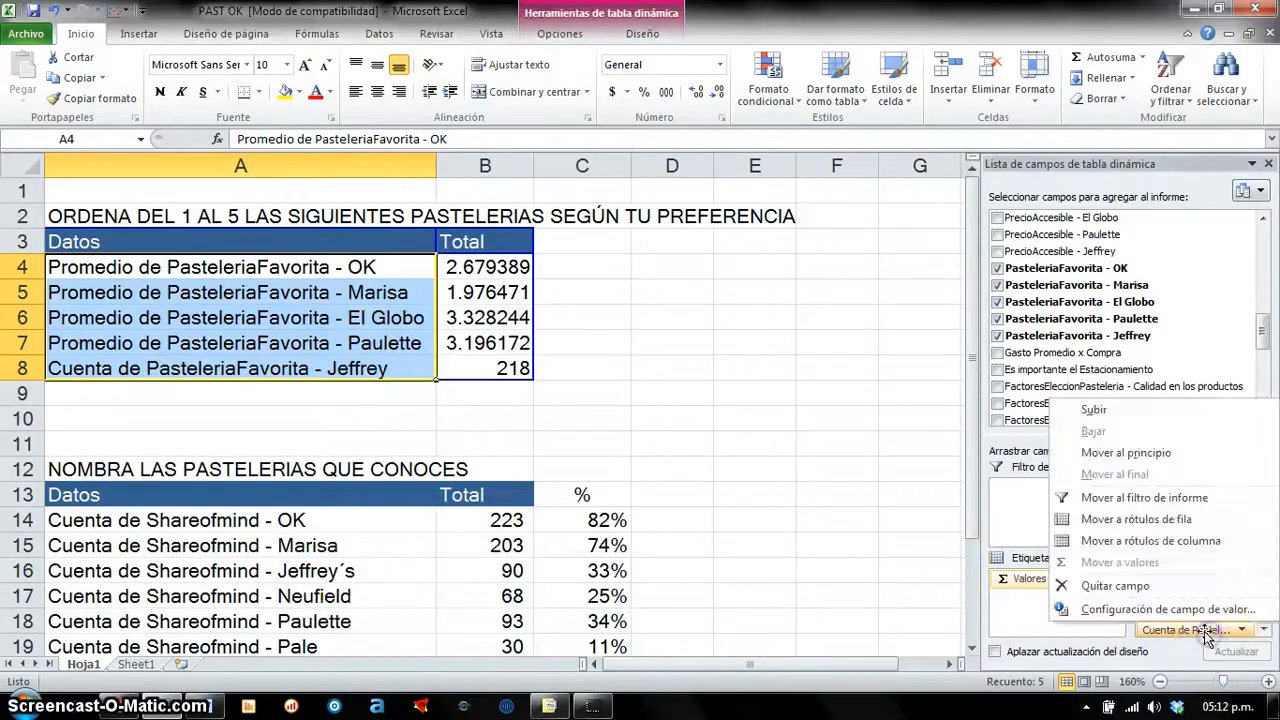
pyautogui.click(1150, 607)
pyautogui.click(300, 508)
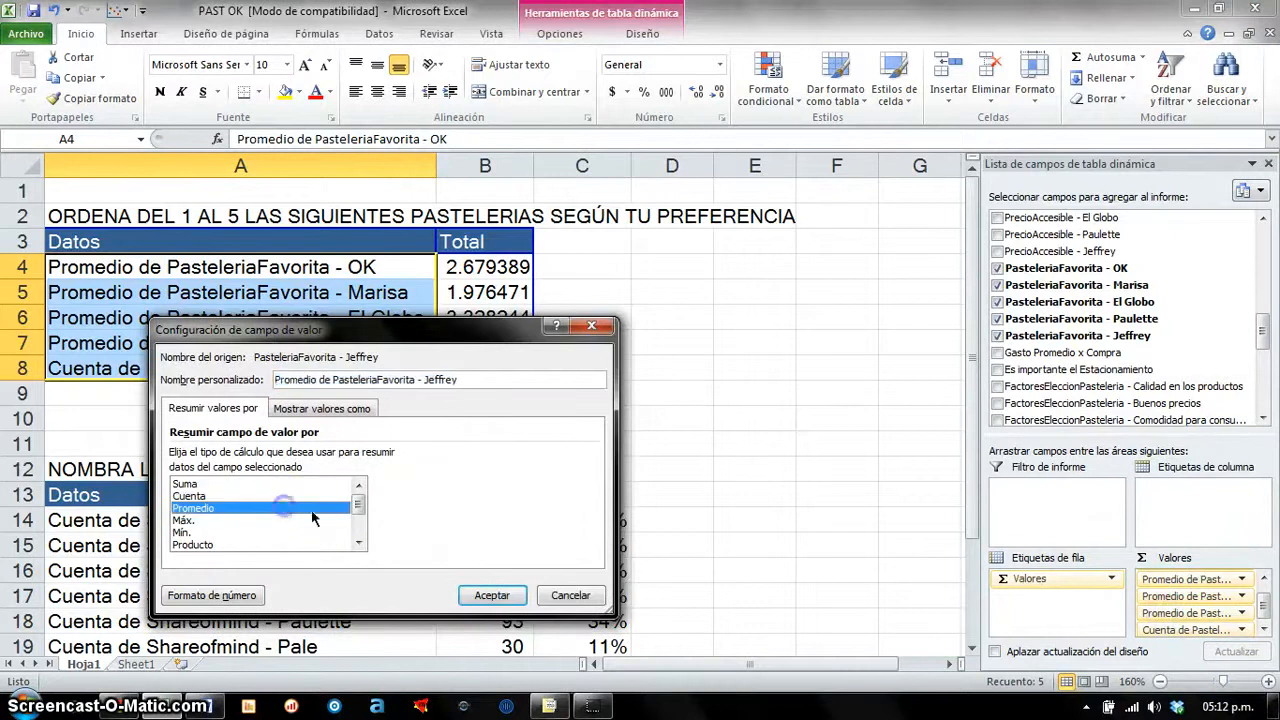
pyautogui.click(490, 595)
# Step: Reduce the five PasteleriaFavorita averages in B4:B8 to one decimal place
pyautogui.moveTo(480, 263); pyautogui.dragTo(493, 367)
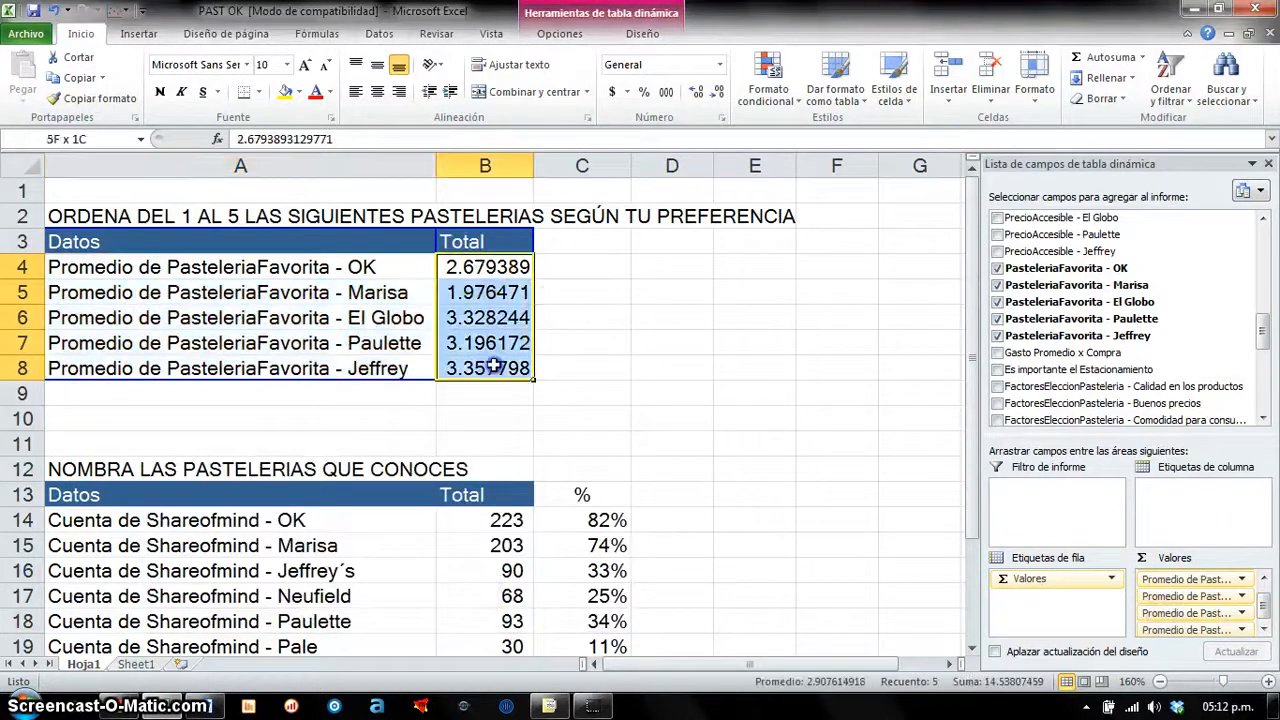
pyautogui.click(718, 91)
pyautogui.click(718, 91)
pyautogui.click(718, 91)
pyautogui.click(718, 91)
pyautogui.click(718, 91)
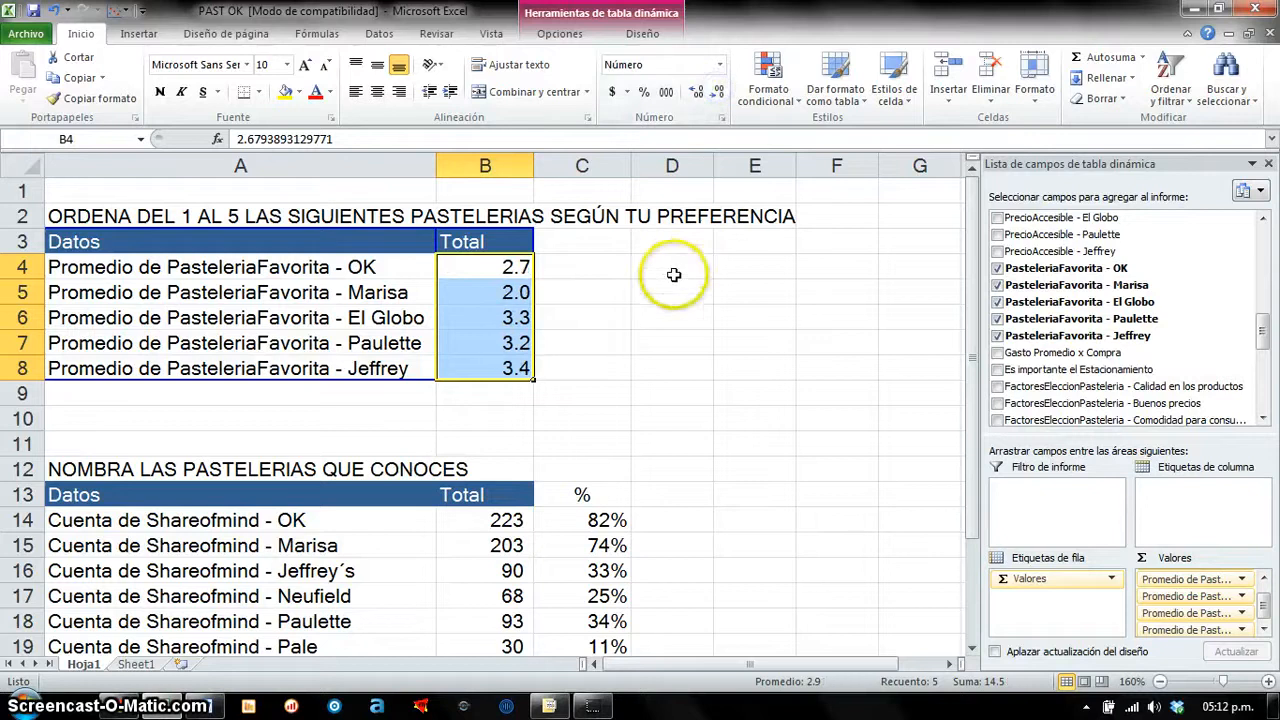
# Step: Show the five PasteleriaFavorita averages in B4:B8 with two decimal places
pyautogui.click(696, 91)
# Step: Clear the % column in C13:C22 beside the Shareofmind pivot table
pyautogui.moveTo(968, 198); pyautogui.dragTo(967, 299)
pyautogui.moveTo(608, 374); pyautogui.dragTo(579, 589)
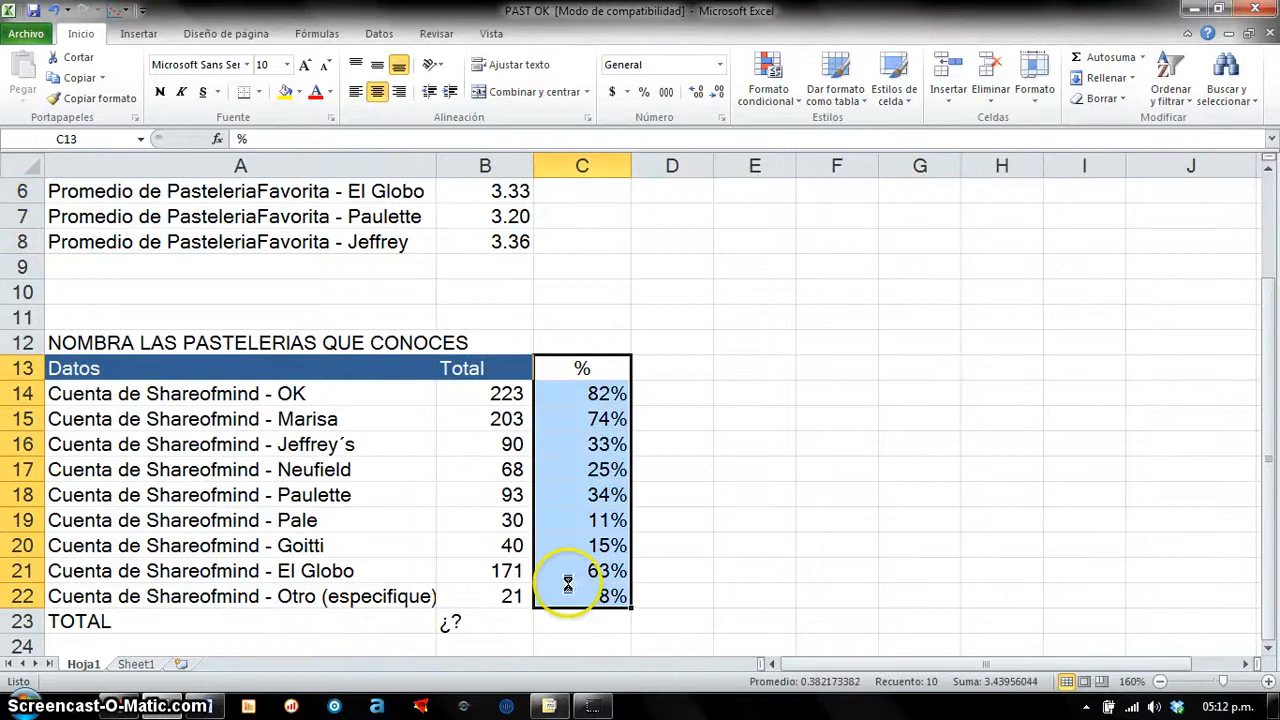
pyautogui.press('Delete')
# Step: Examine the Shareofmind counts and the TOTAL row, and undo the clearing of the % column
pyautogui.click(506, 616)
pyautogui.moveTo(494, 415); pyautogui.dragTo(508, 596)
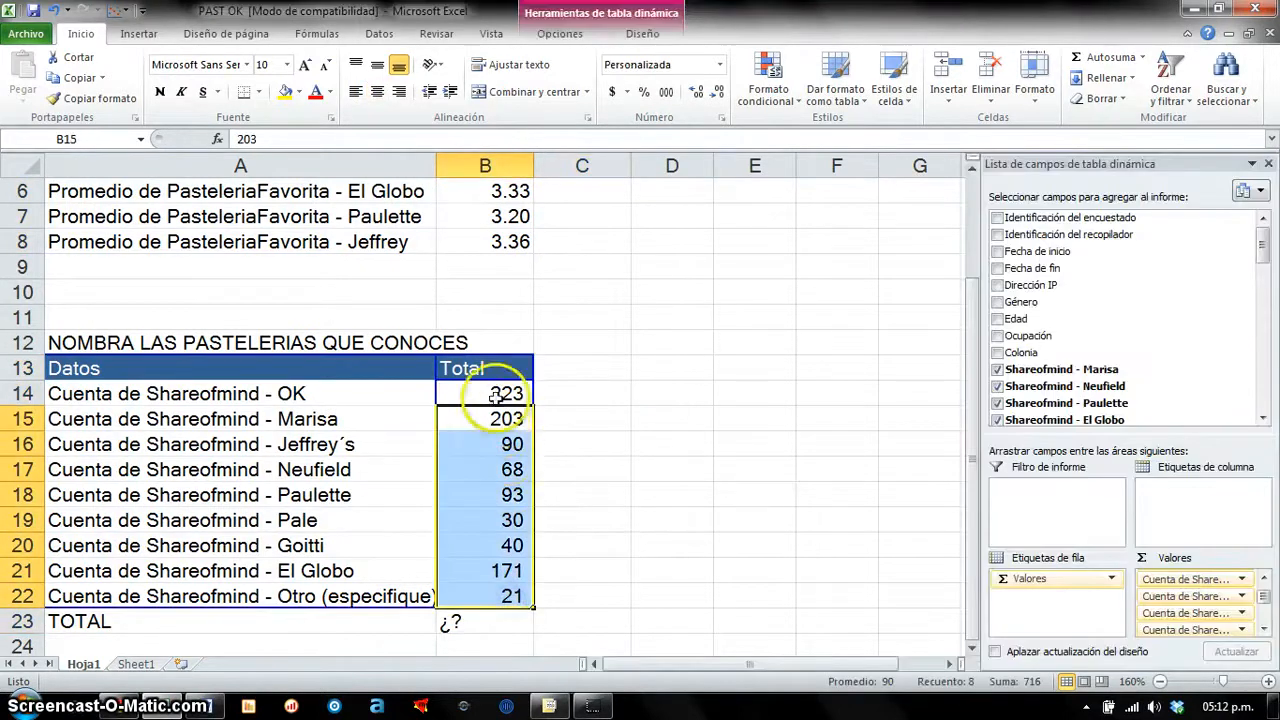
pyautogui.click(573, 535)
pyautogui.click(491, 626)
pyautogui.moveTo(368, 624); pyautogui.dragTo(451, 620)
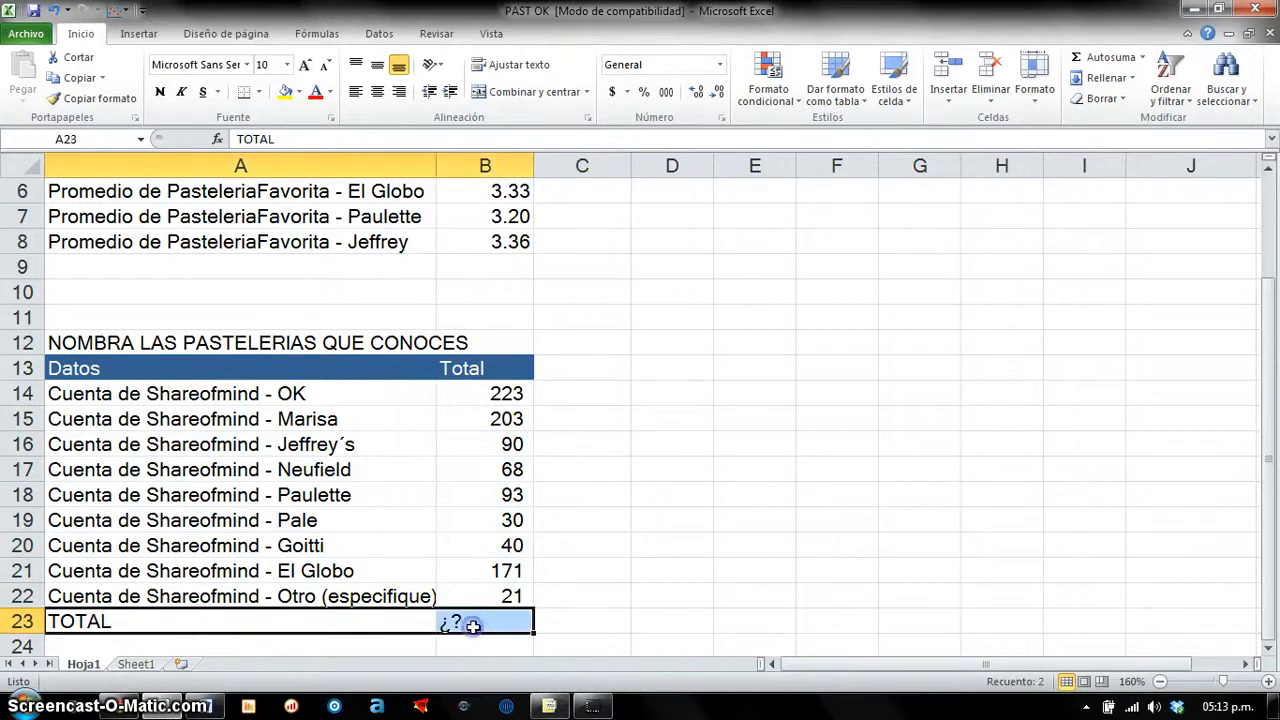
pyautogui.click(135, 664)
pyautogui.click(84, 664)
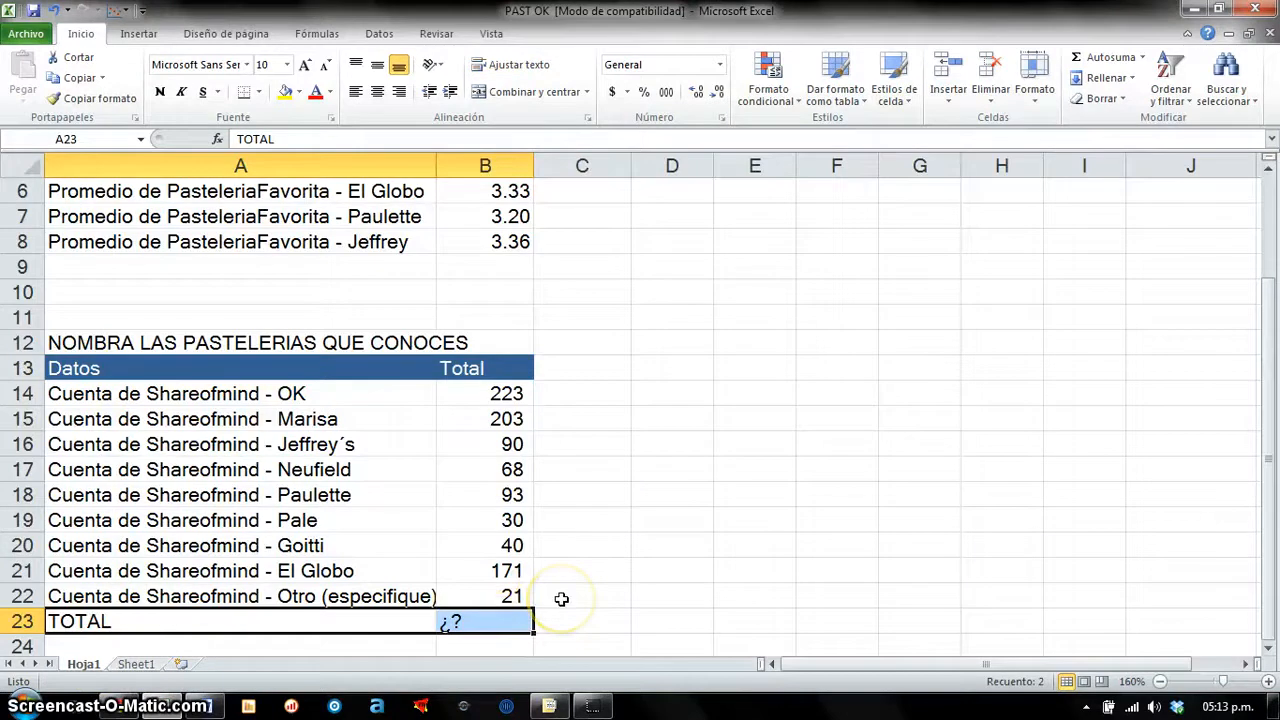
pyautogui.hotkey('ctrl', 'z')
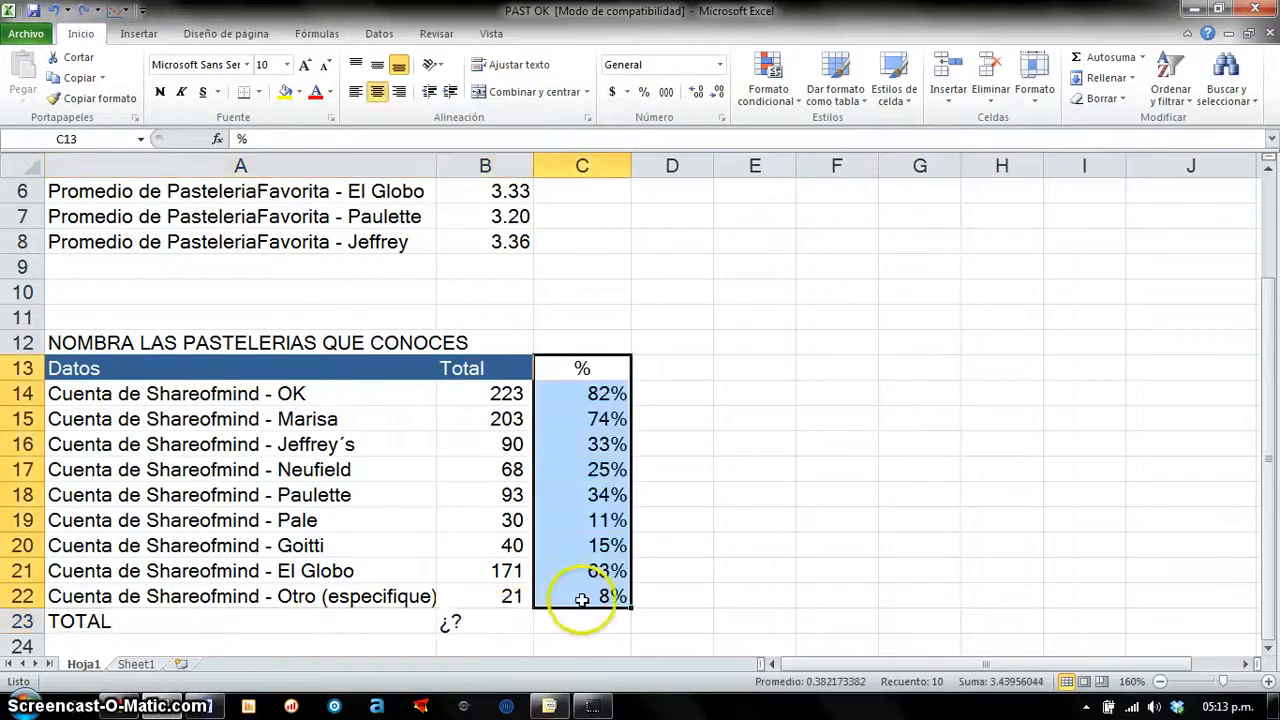
# Step: Sum the Shareofmind percentages C14:C22 in the TOTAL row's cell C23 with Autosuma
pyautogui.click(590, 620)
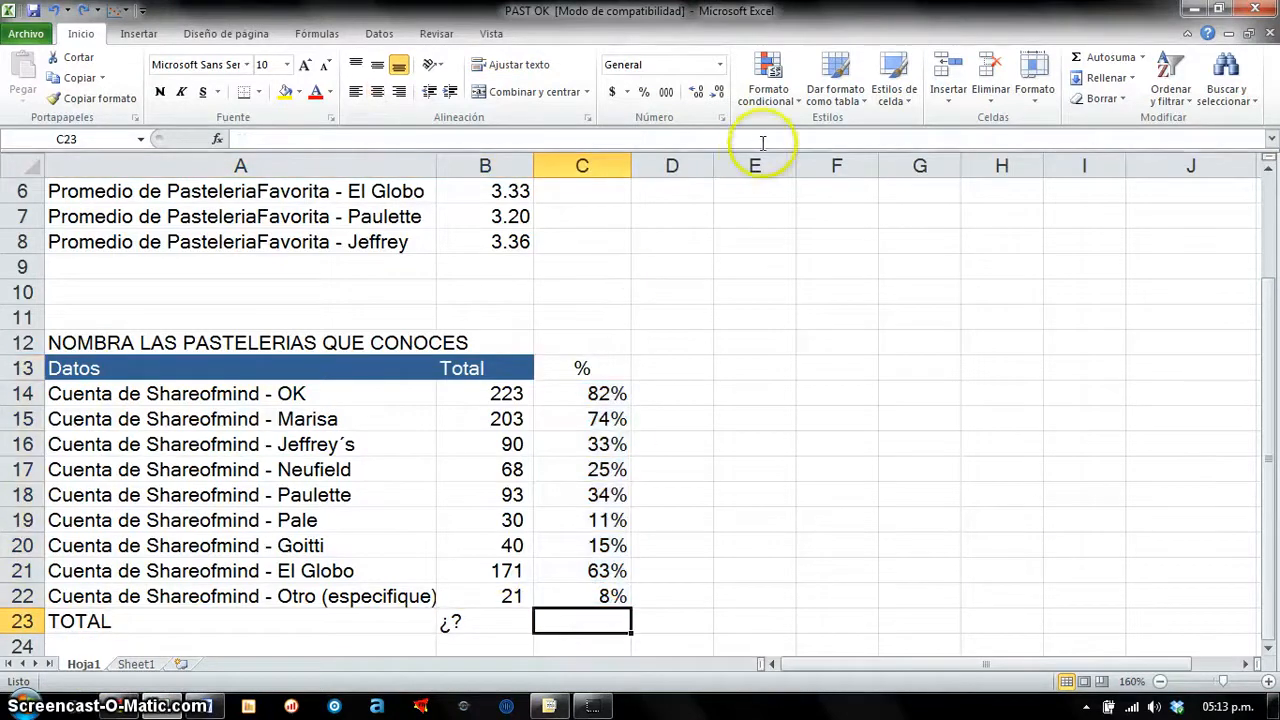
pyautogui.click(1123, 57)
pyautogui.press('Return')
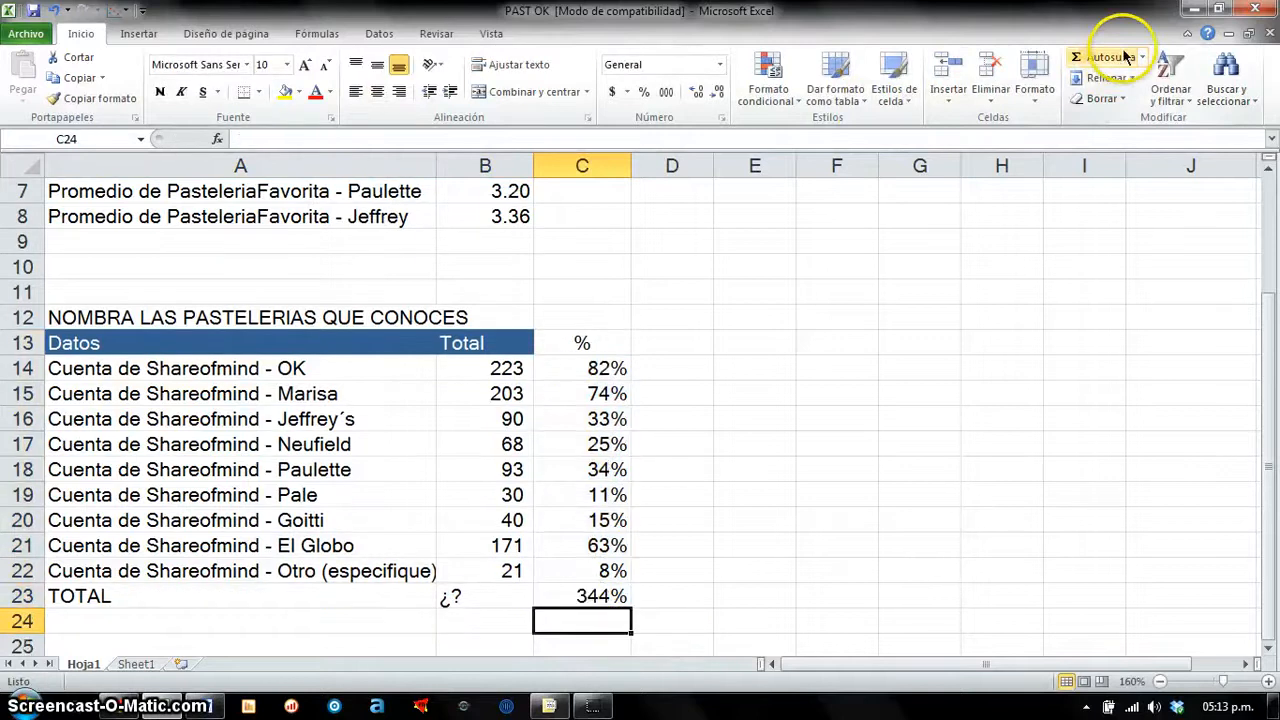
# Step: Replace the percentage sum in C23 of the TOTAL row with the fixed value 100%
pyautogui.click(595, 595)
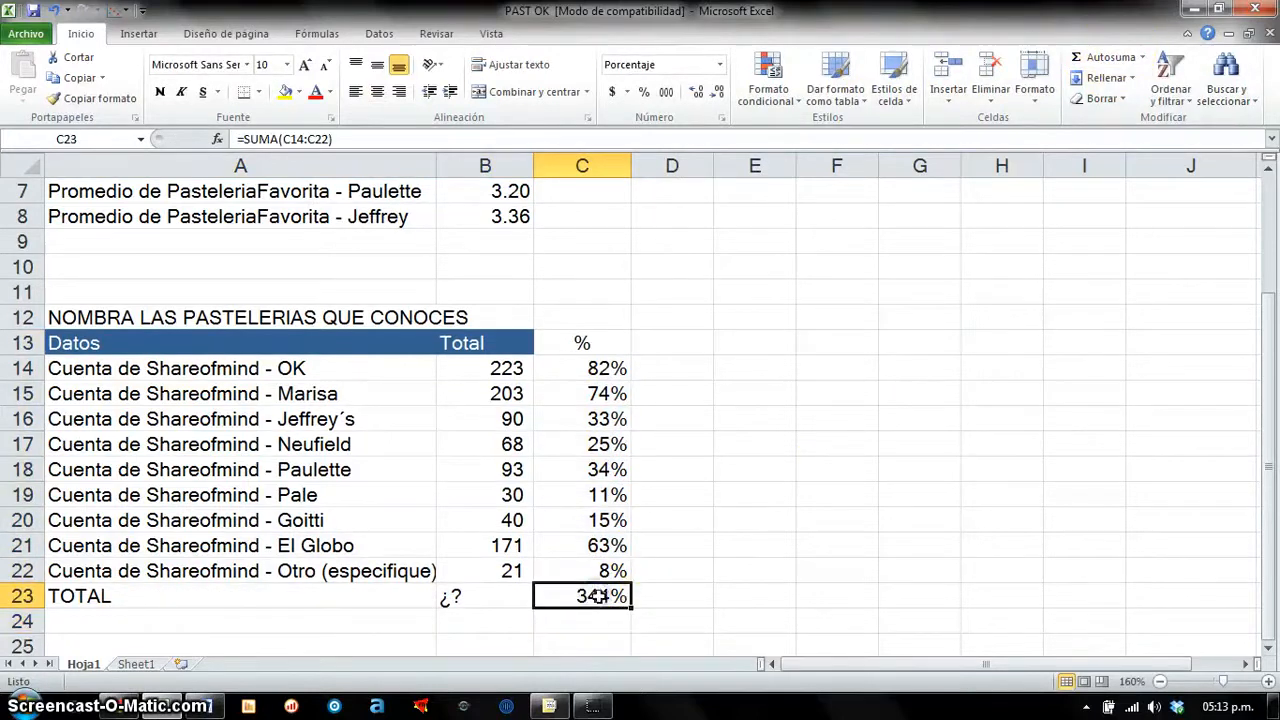
pyautogui.write('1')
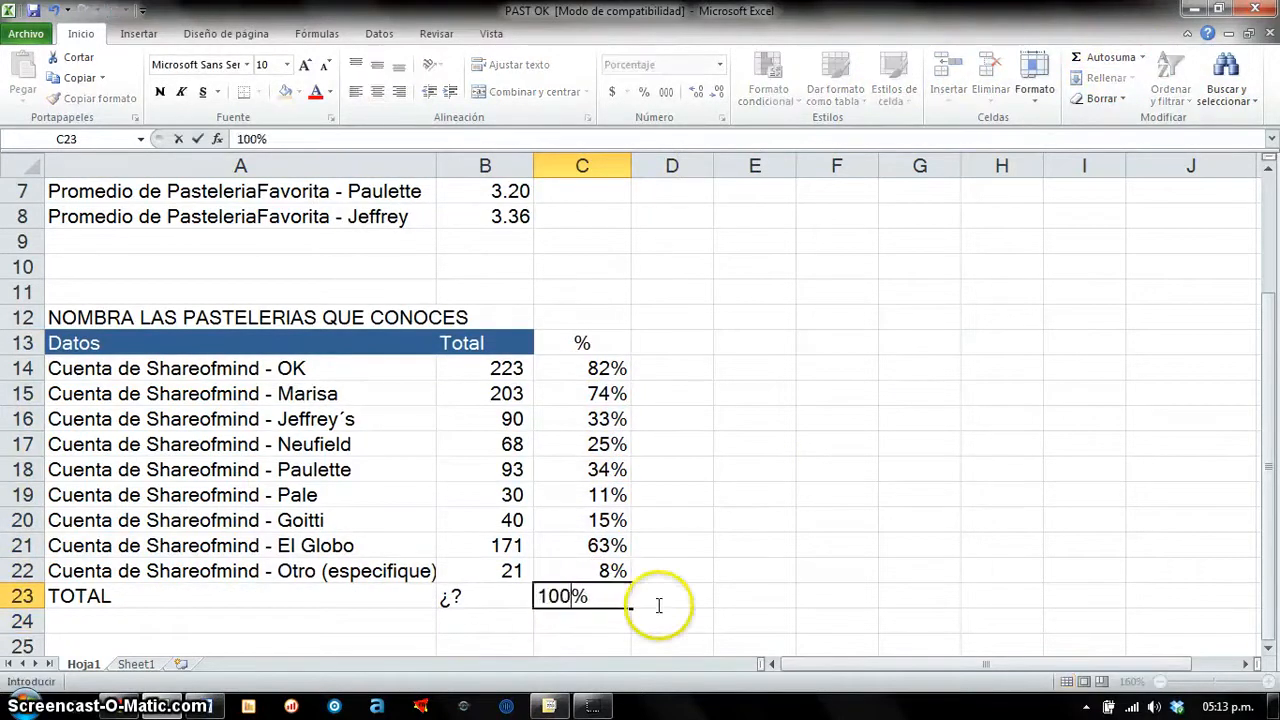
pyautogui.write('000')
pyautogui.press('BackSpace')
pyautogui.press('Return')
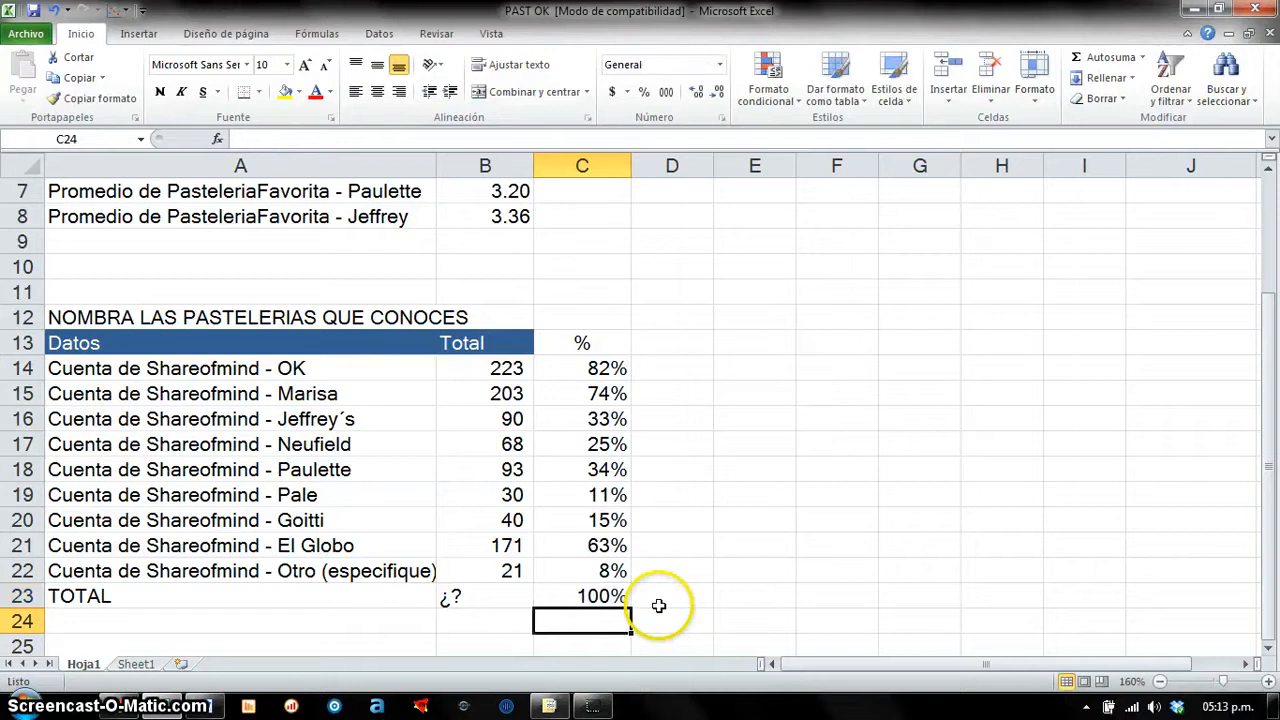
# Step: Add the Género field as column labels to the PasteleriaFavorita ranking pivot table
pyautogui.scroll(1, 657, 595)
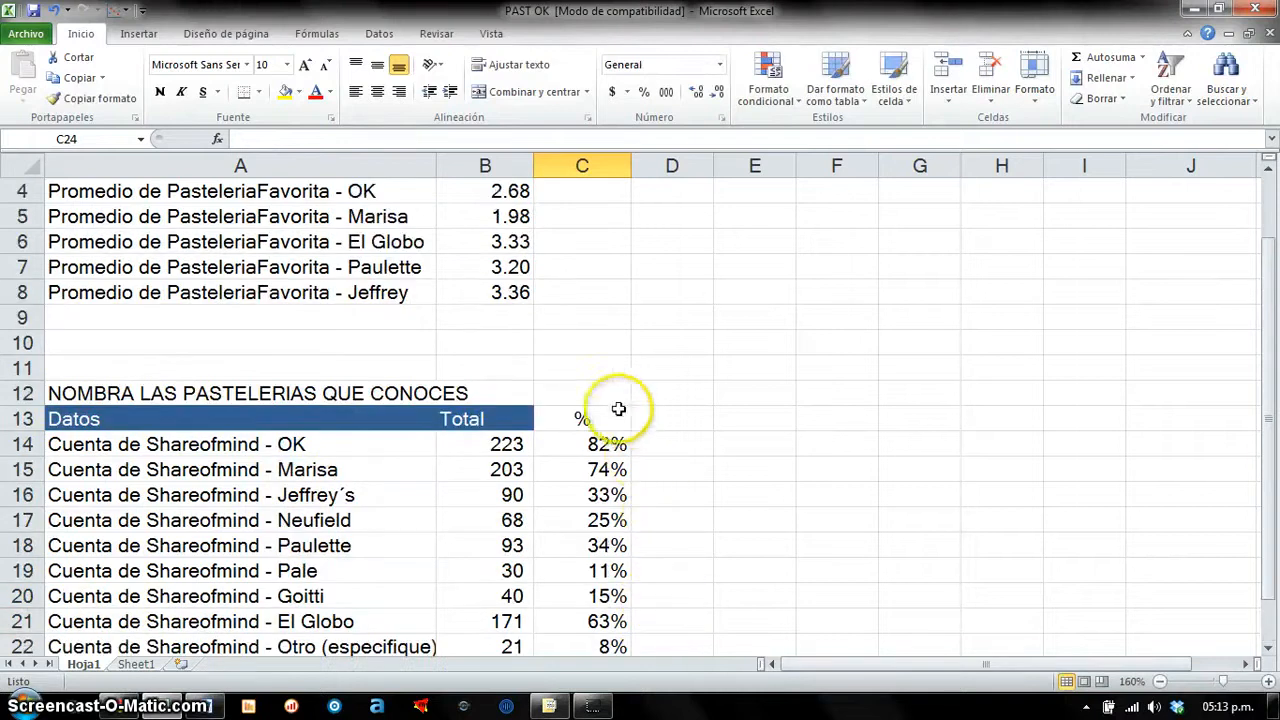
pyautogui.scroll(1, 622, 413)
pyautogui.click(505, 310)
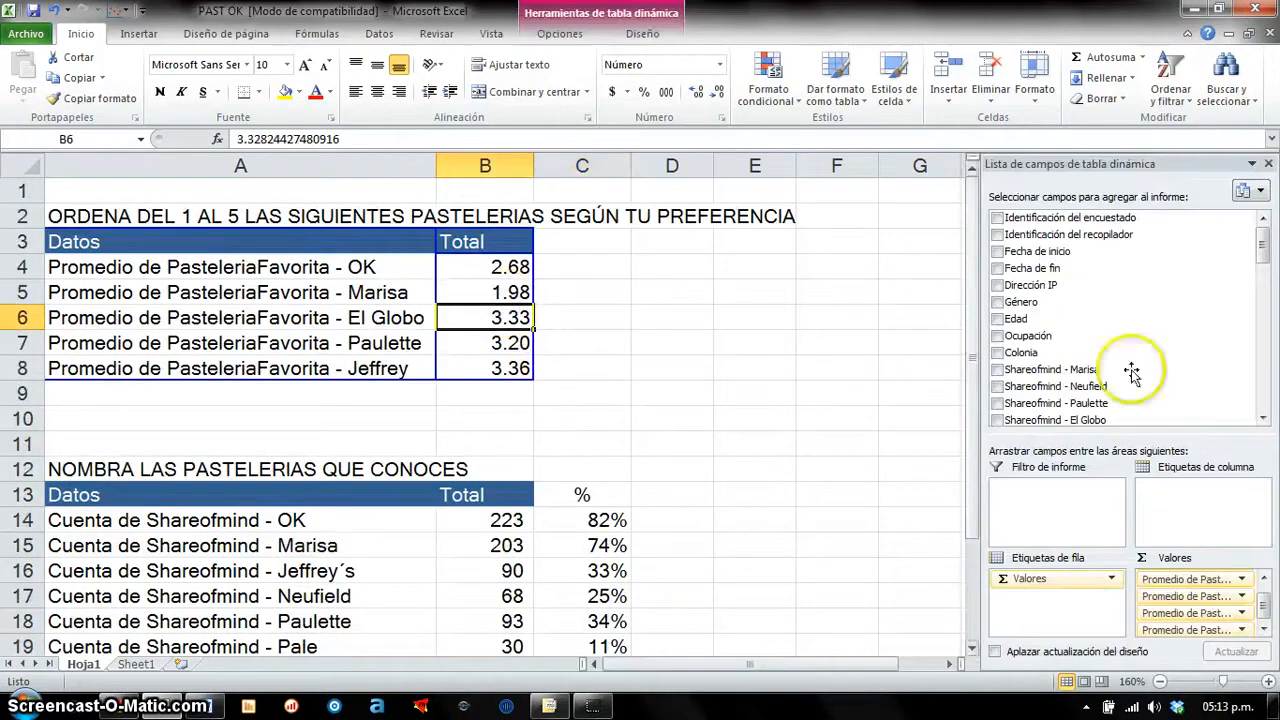
pyautogui.moveTo(1163, 312); pyautogui.dragTo(1203, 500)
# Step: Reduce the decimal places of the PasteleriaFavorita averages by gender in B5:D9
pyautogui.moveTo(500, 295); pyautogui.dragTo(690, 398)
pyautogui.click(718, 92)
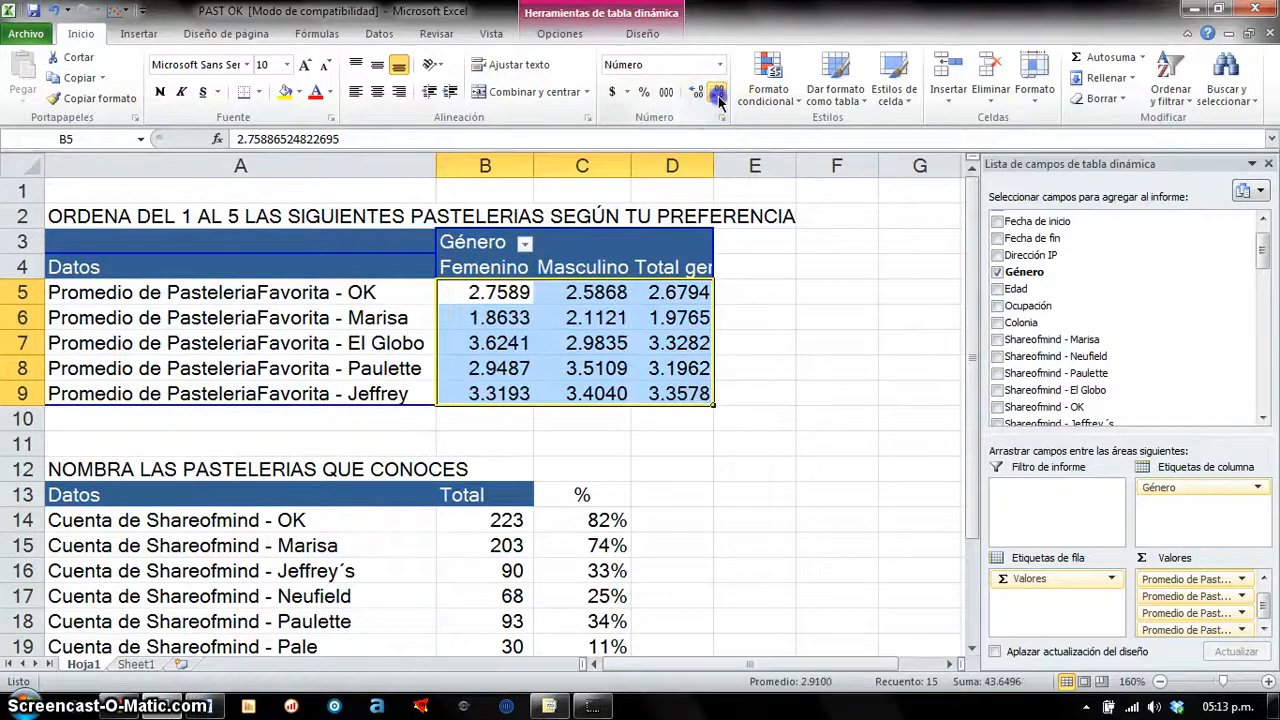